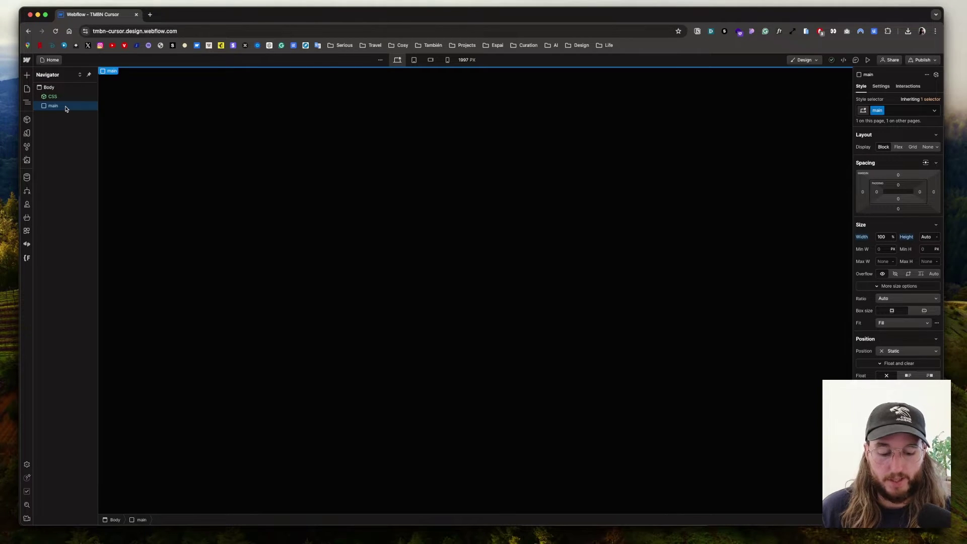
Step: Add a Section element inside main and assign it the existing class section
key(super+e)
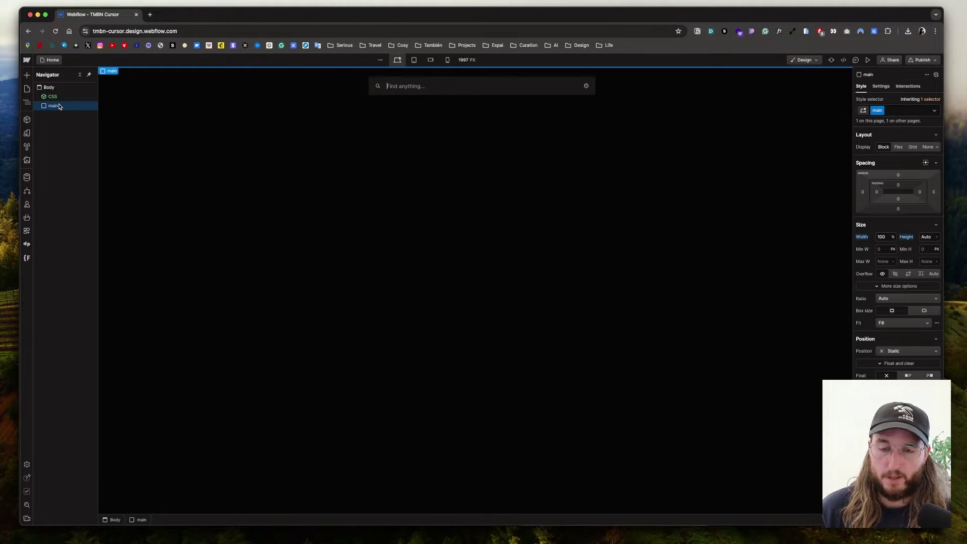
text(sect)
key(Return)
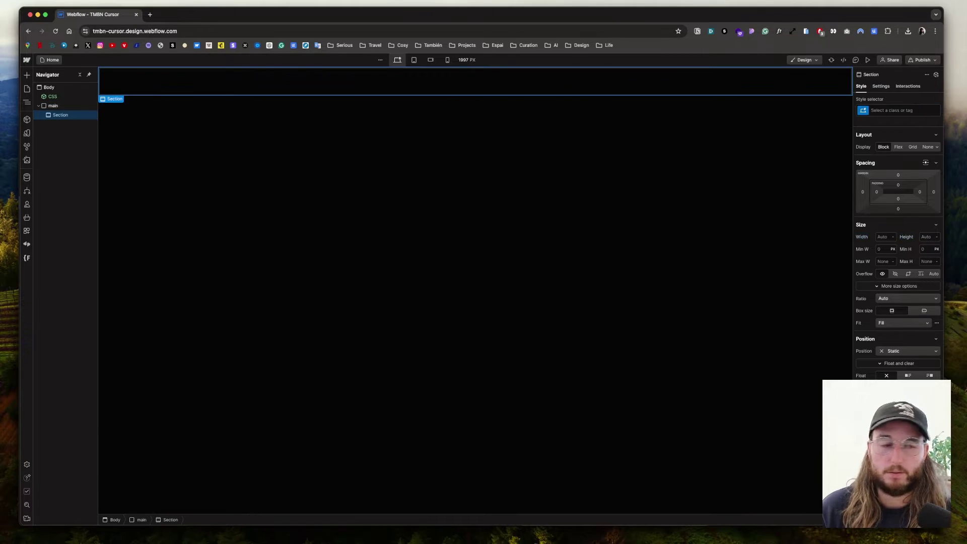
click(906, 110)
text(sect)
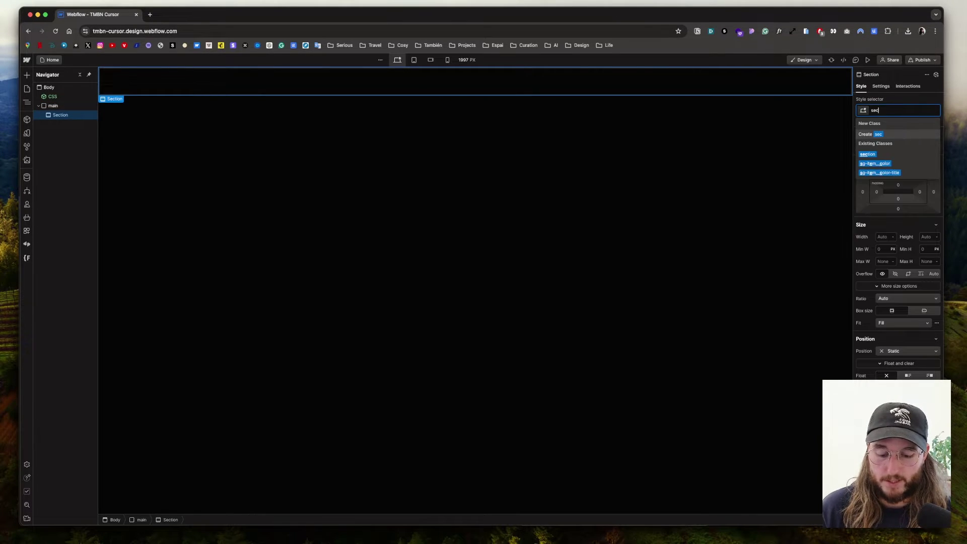
click(869, 154)
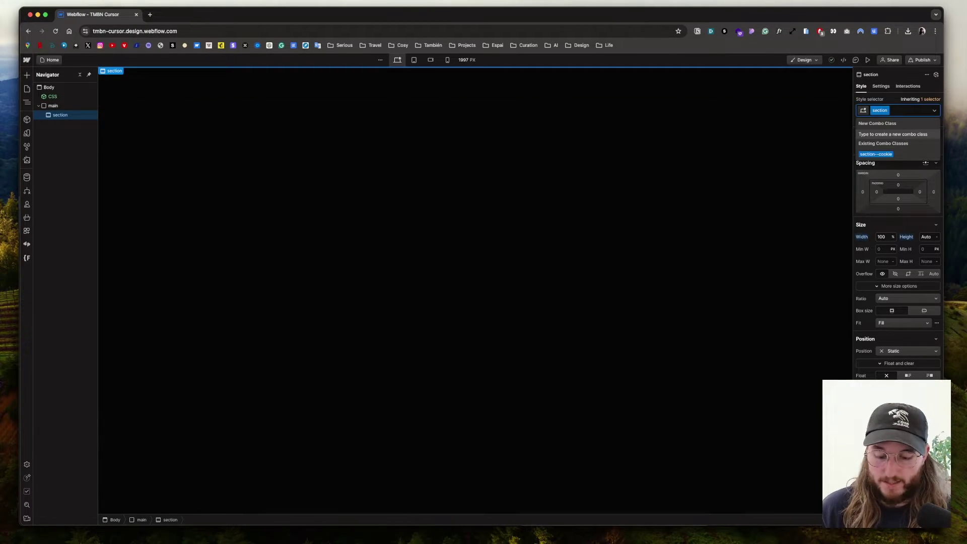
Step: Add the combo class section--project to the section and give it a vertical flex layout
text(section)
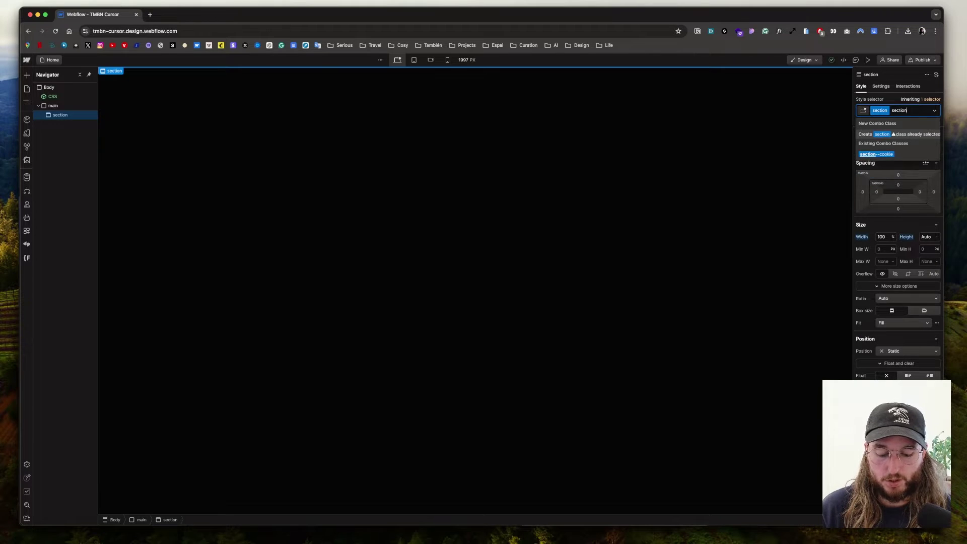
text(--pr)
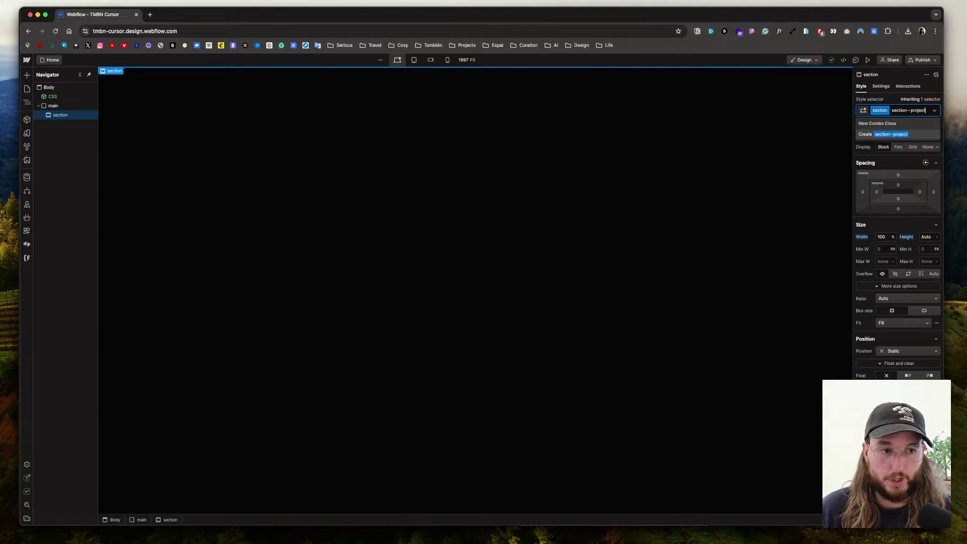
text(oject)
key(Return)
click(899, 158)
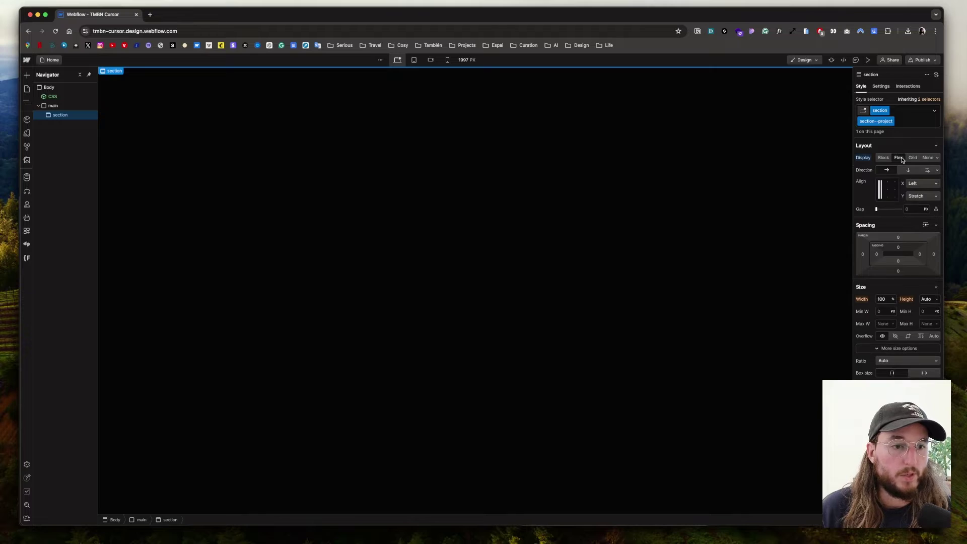
click(909, 170)
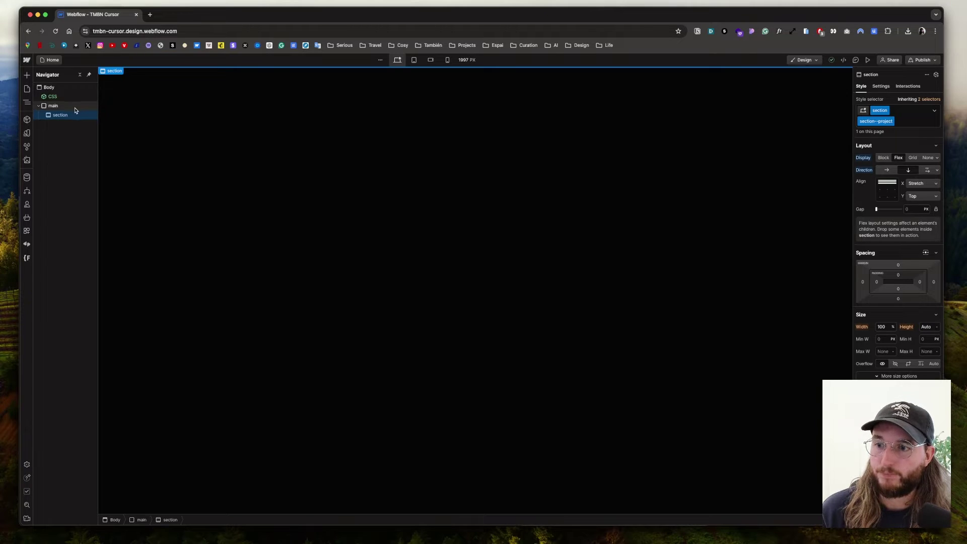
Step: Add a div block inside the section and give it the new class projects__wrapper
key(super+e)
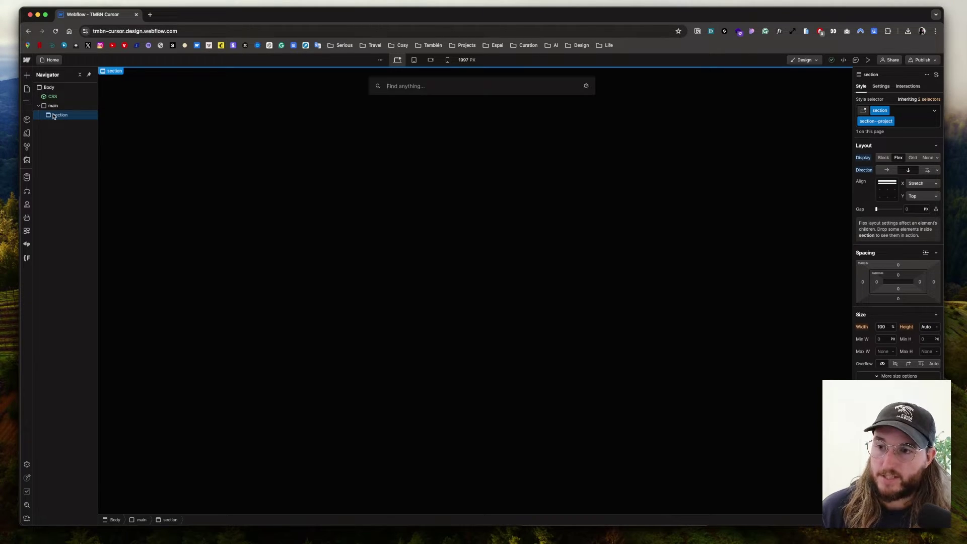
text(gap)
key(BackSpace)
key(BackSpace)
key(BackSpace)
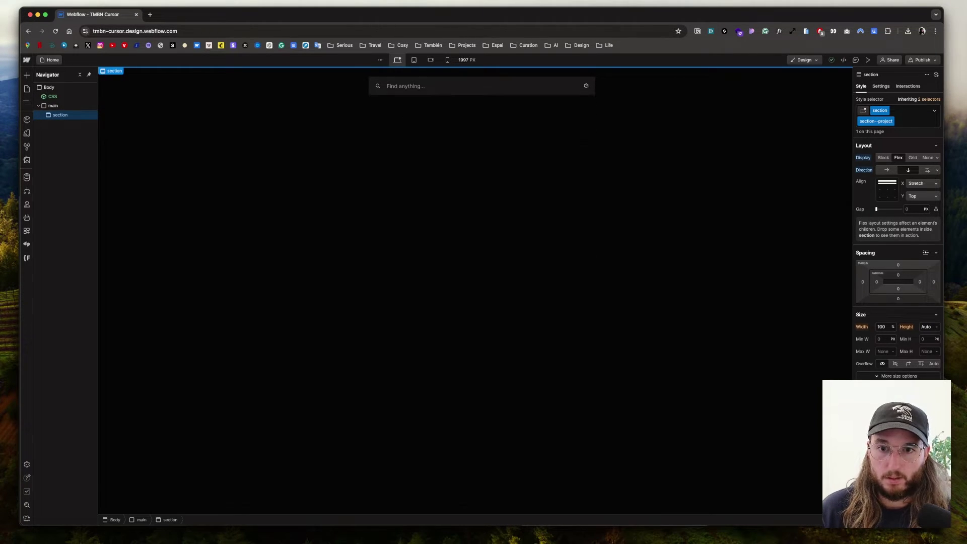
text(div)
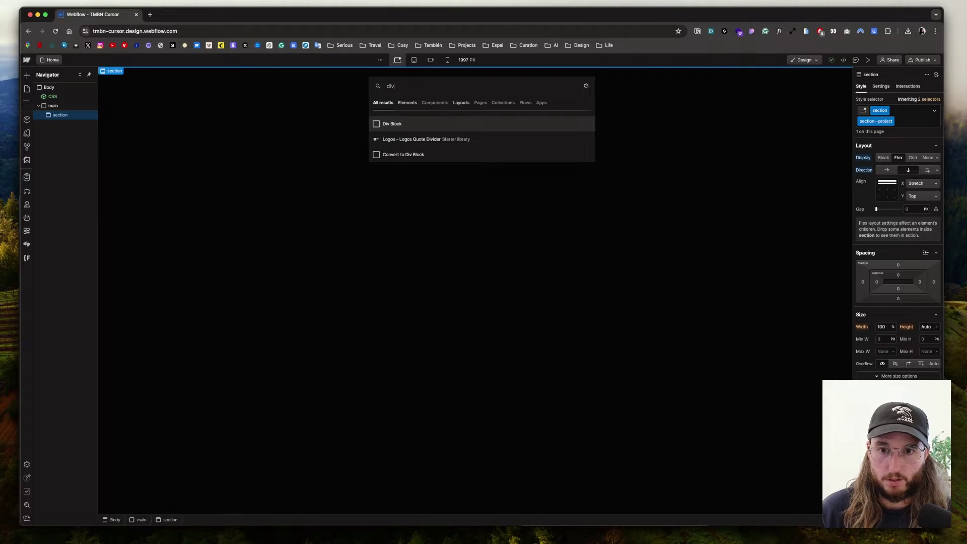
key(Return)
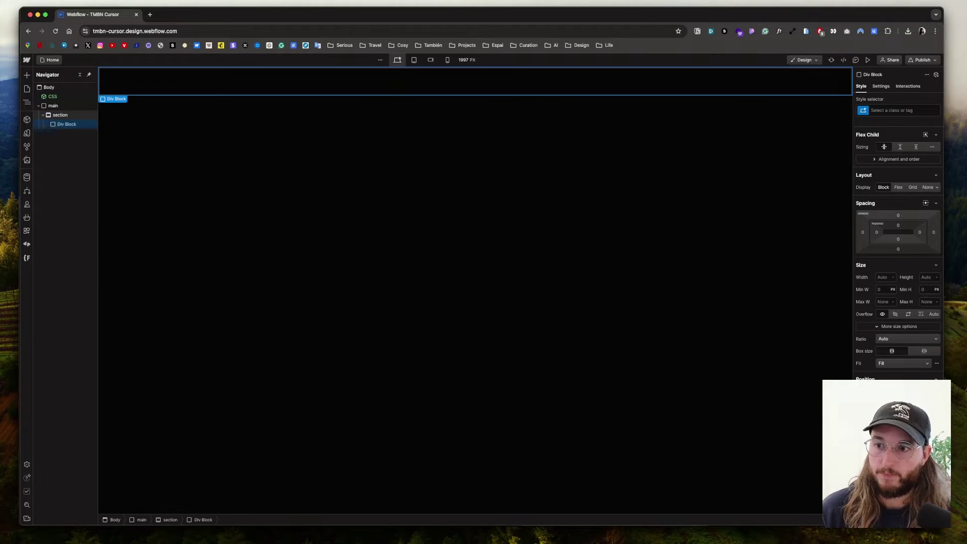
click(887, 111)
text(projects__w)
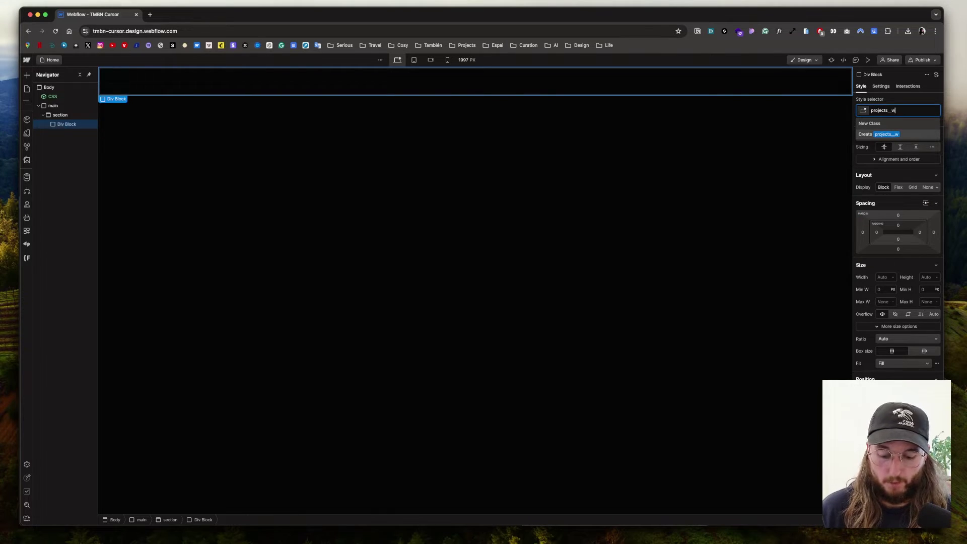
text(rapper)
key(Return)
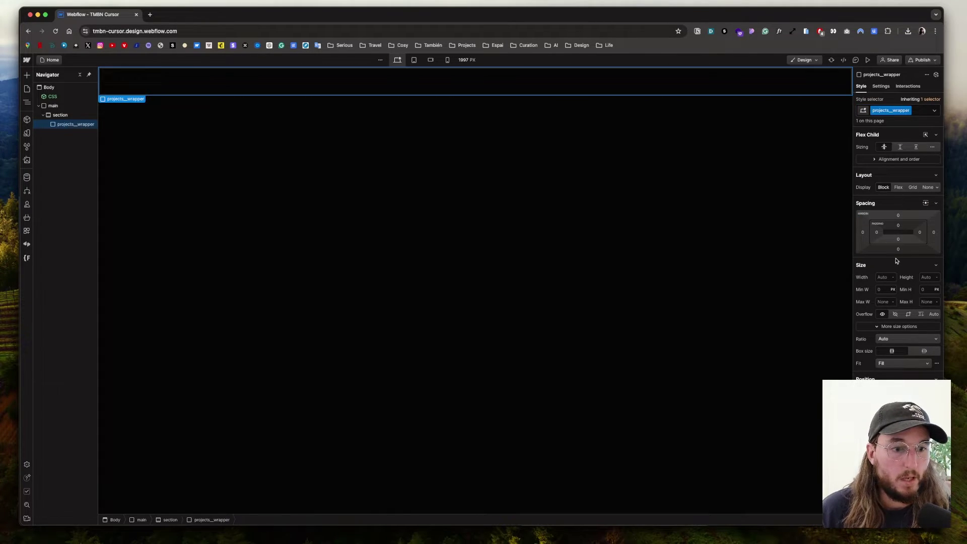
Step: Set projects__wrapper to 100% width and auto height, with a vertical flex layout
click(883, 278)
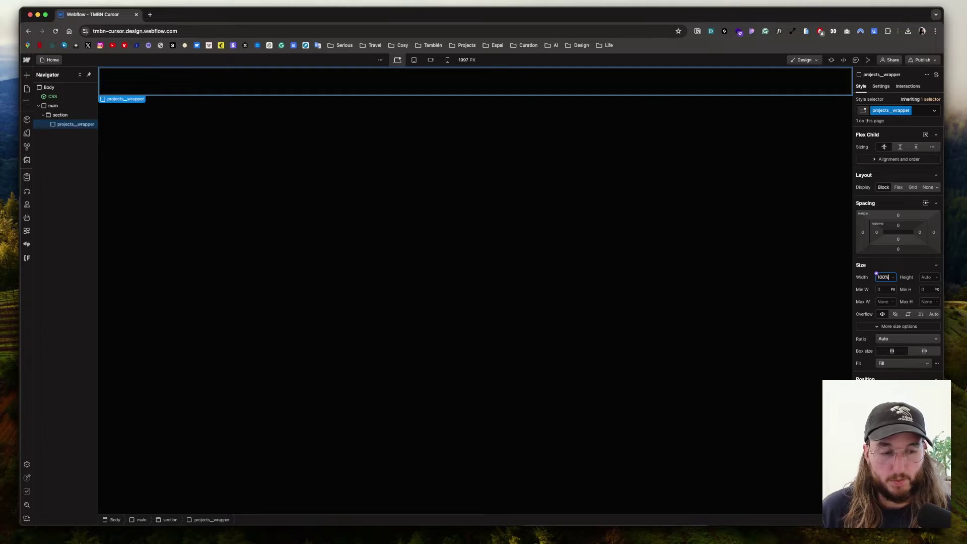
key(Return)
click(937, 277)
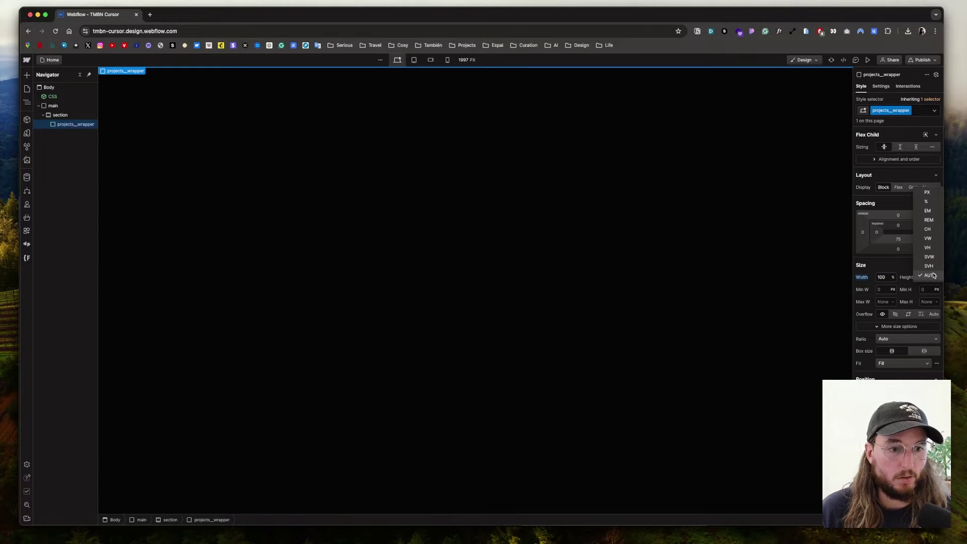
click(934, 275)
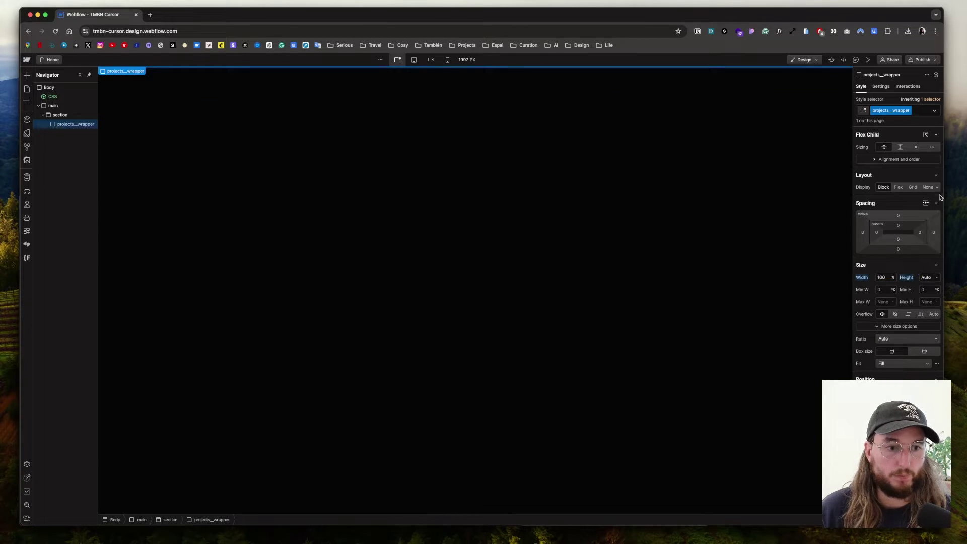
click(904, 188)
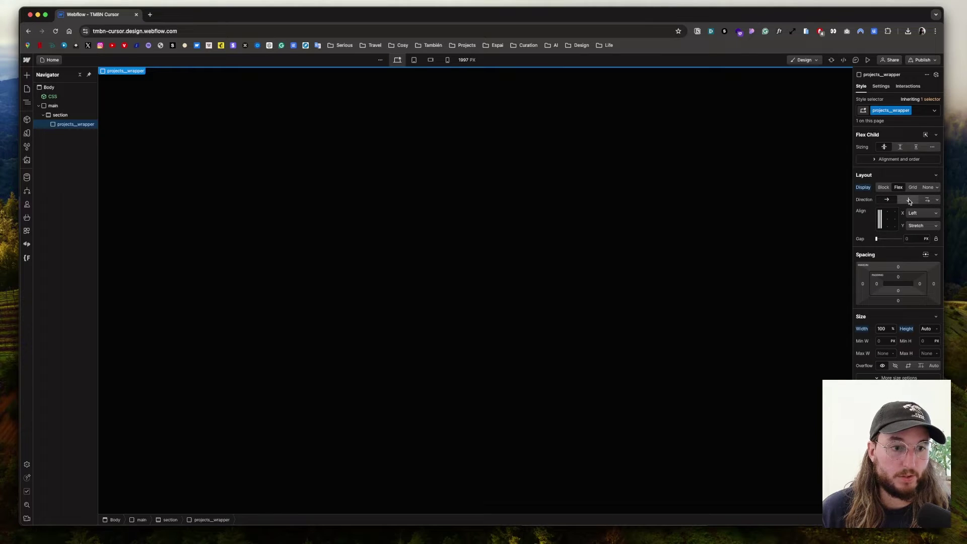
click(910, 201)
Step: Switch to Figma, inspect the two photos' spacing within the Project frame in Dev Mode, and return to Webflow
key(super+Tab)
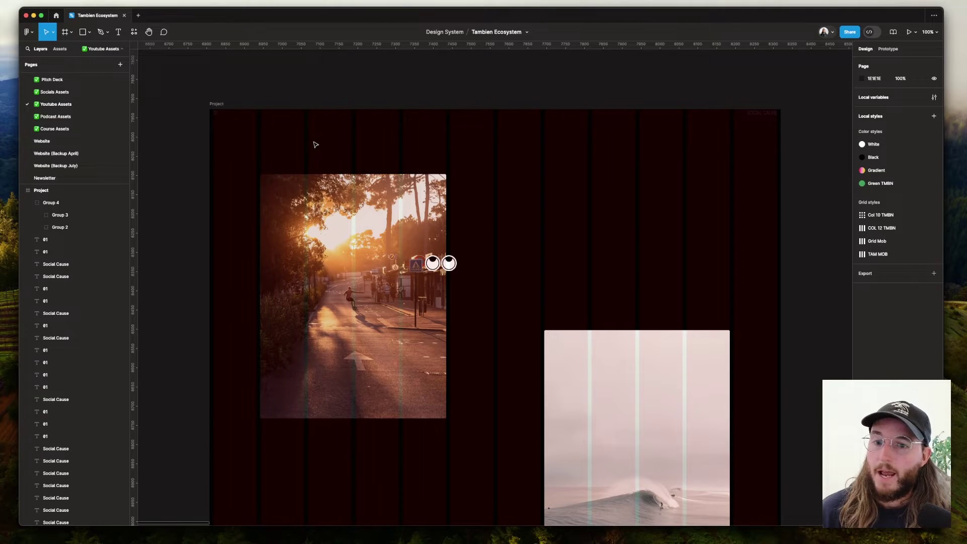
click(316, 194)
key(alt)
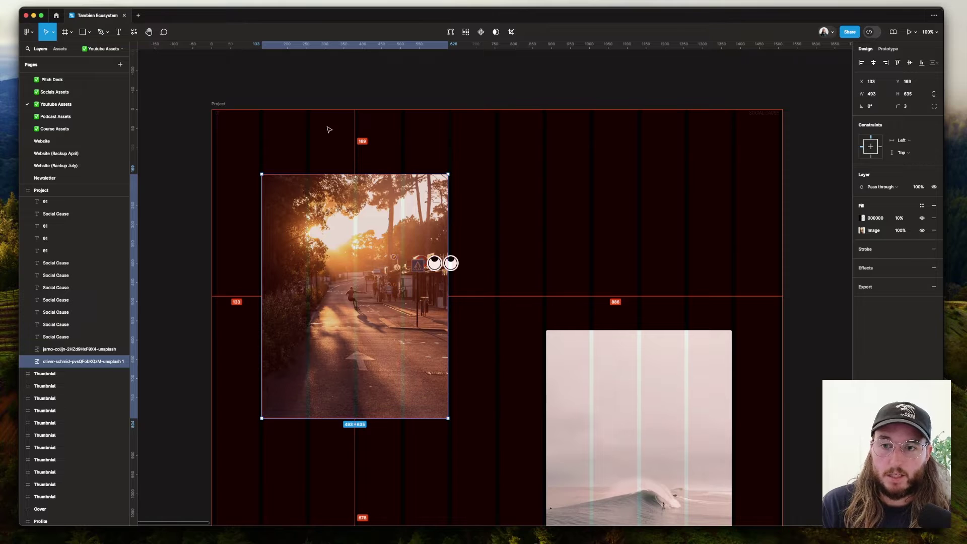
click(873, 32)
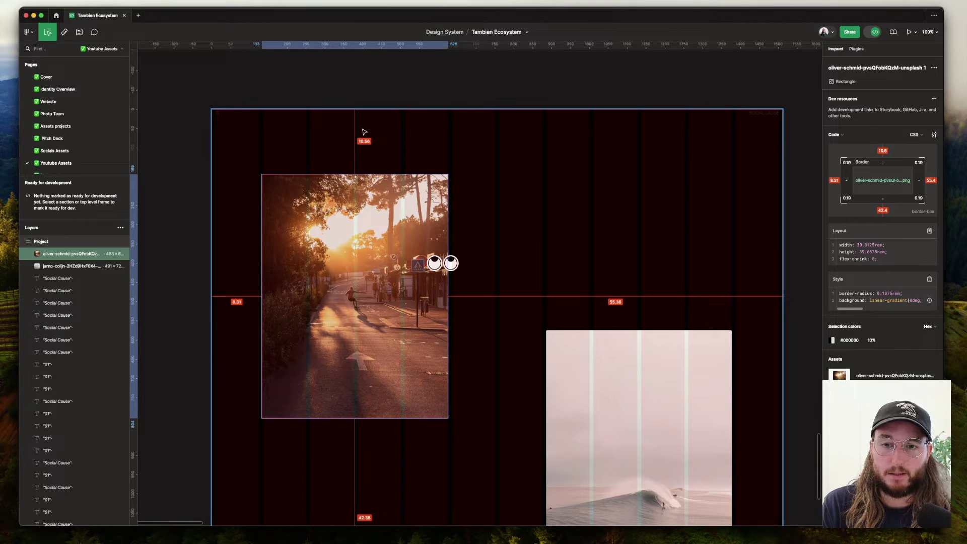
scroll(505, 379, down, 5)
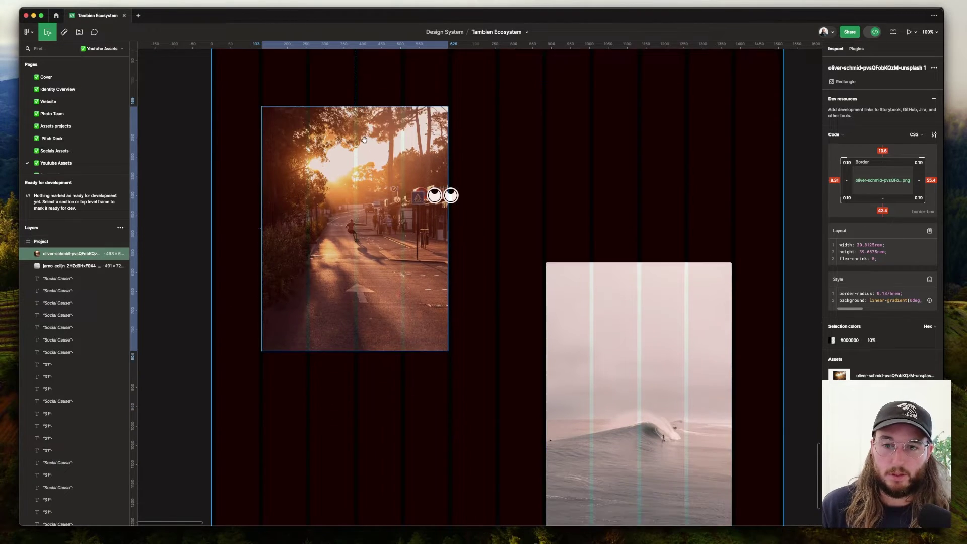
key(Tab)
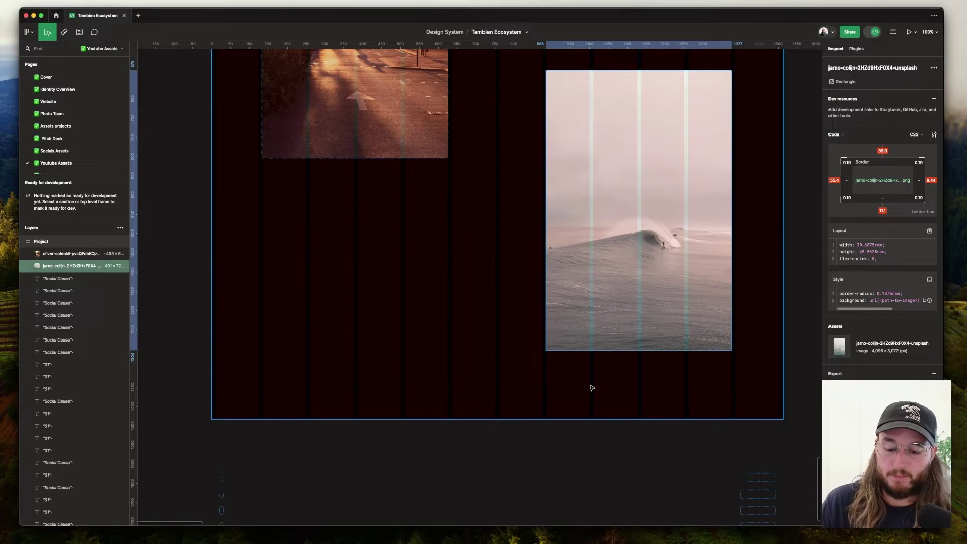
scroll(549, 305, up, 5)
key(ctrl+Up)
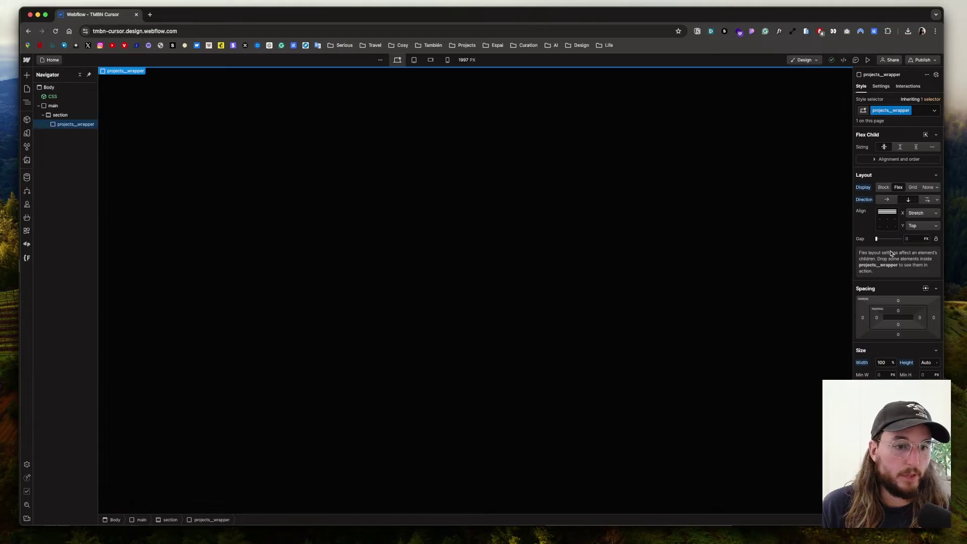
Step: Set the top and bottom padding of projects__wrapper to 10.5rem each
click(900, 311)
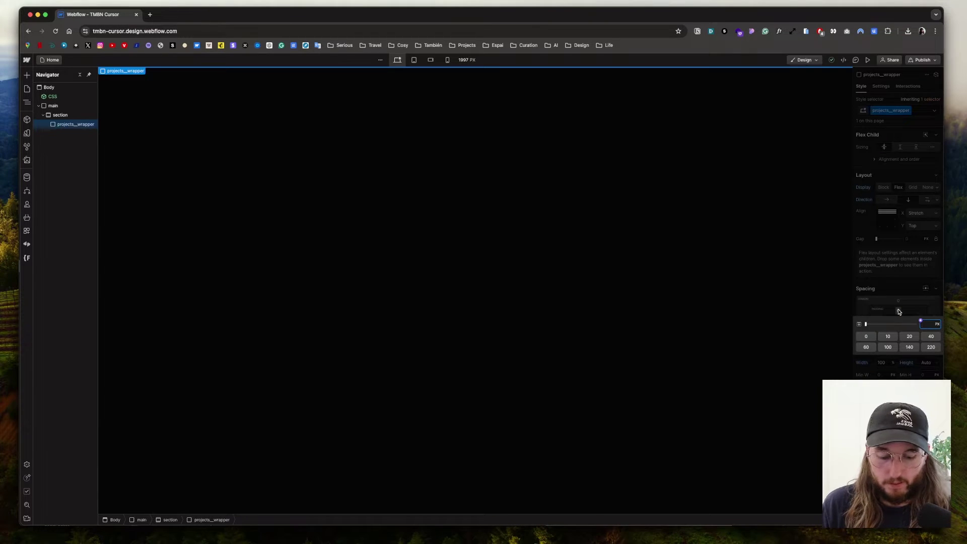
text(10.5rem)
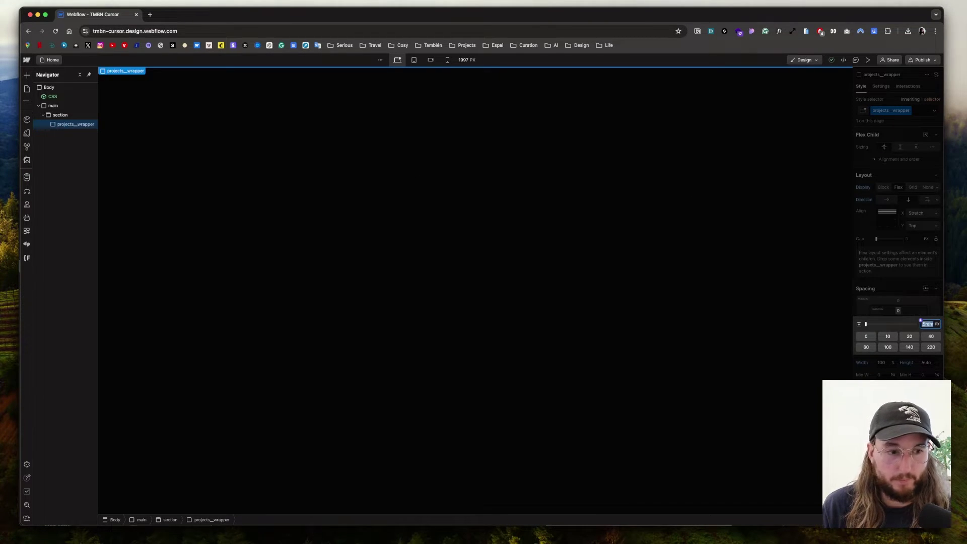
key(Return)
click(899, 324)
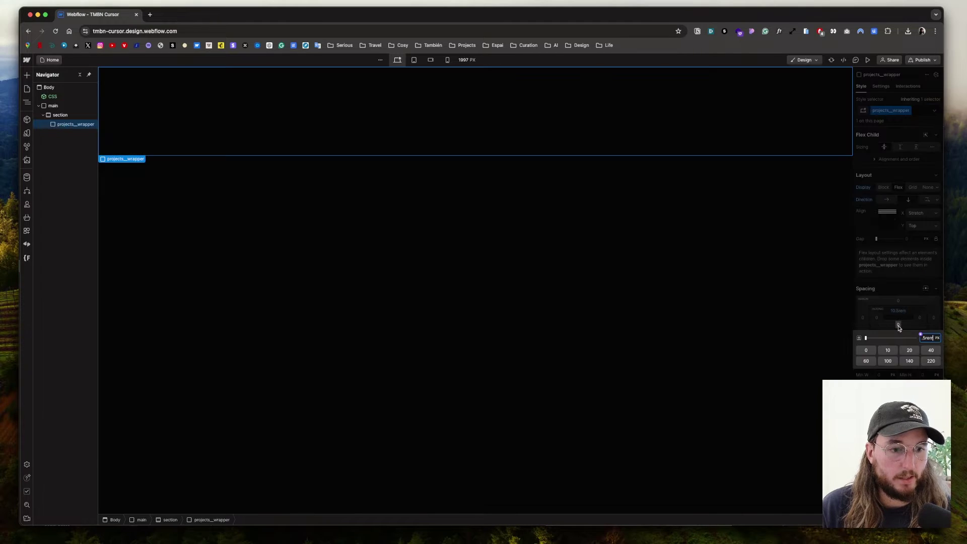
text(10.5rem)
key(Return)
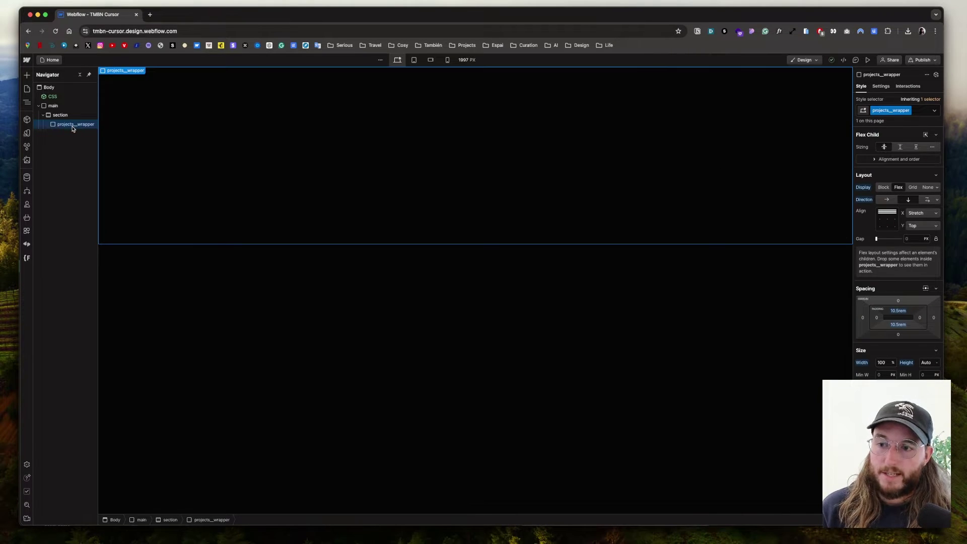
Step: Add a div block inside projects__wrapper and assign it the existing class row
key(super+k)
text(div)
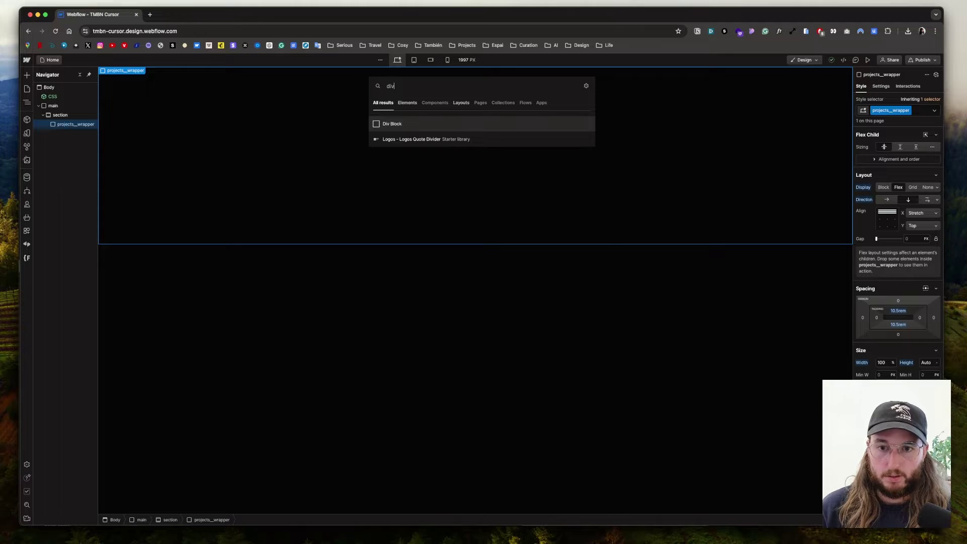
key(Return)
click(887, 110)
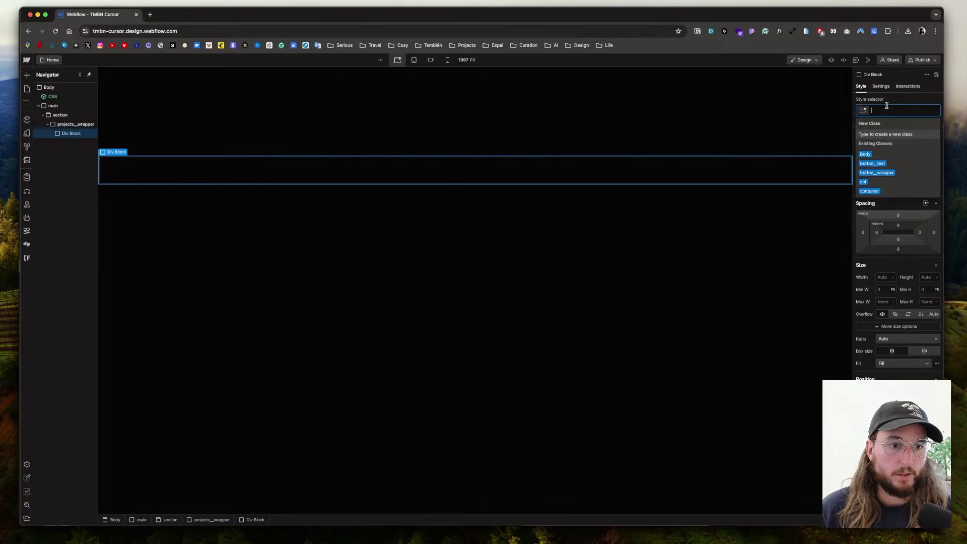
text(row)
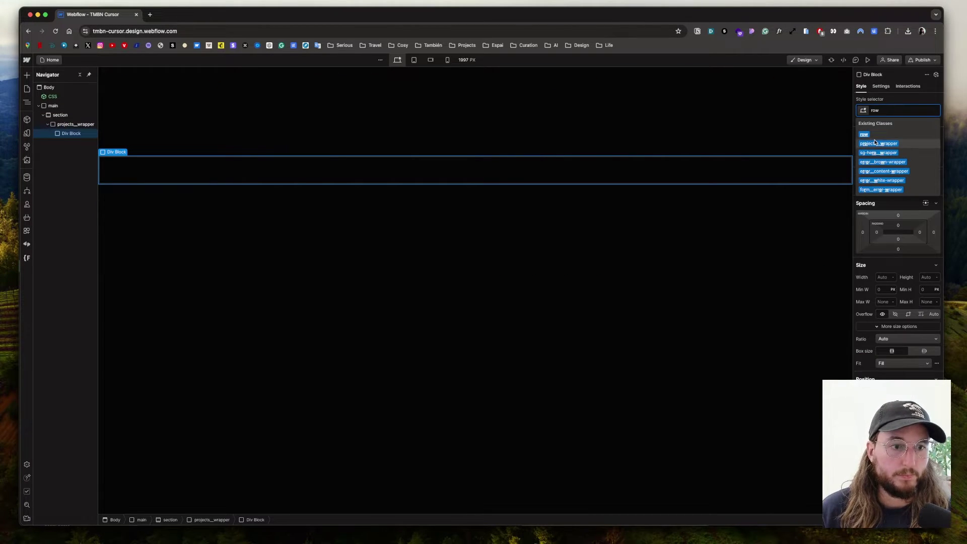
click(878, 135)
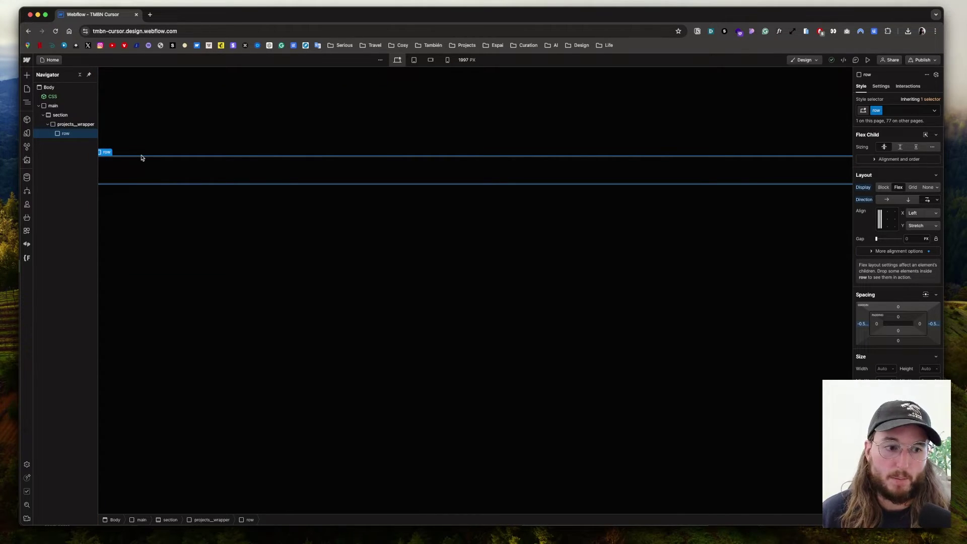
Step: Add a div block inside the row and assign it the existing class col
key(super+k)
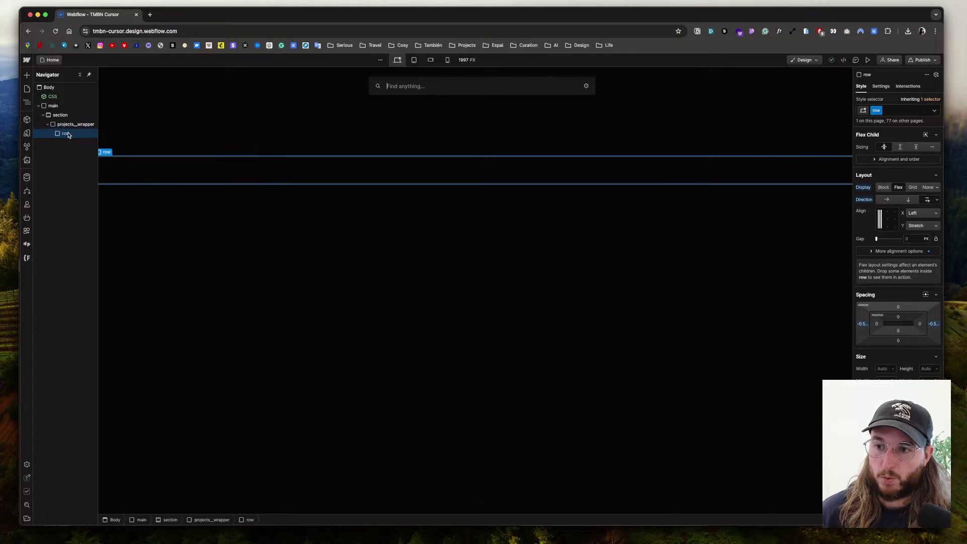
text(div)
key(Return)
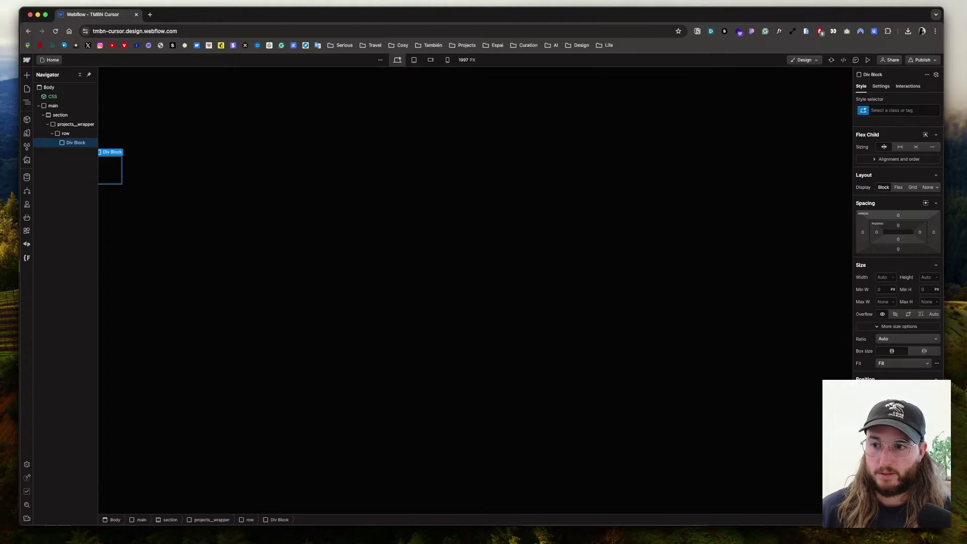
click(884, 112)
text(col)
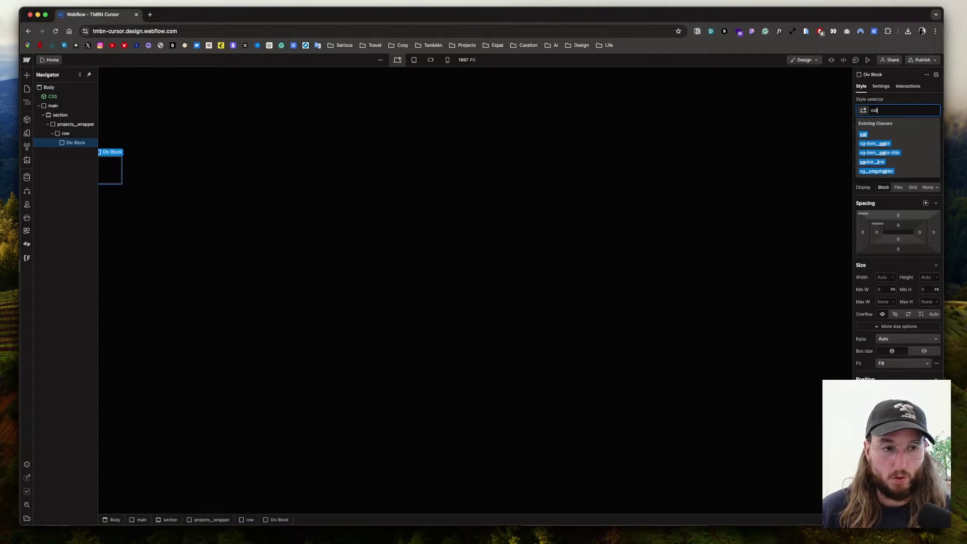
key(Return)
Step: Add the combo class col-lg-4 to the column and duplicate the column within the row
click(898, 111)
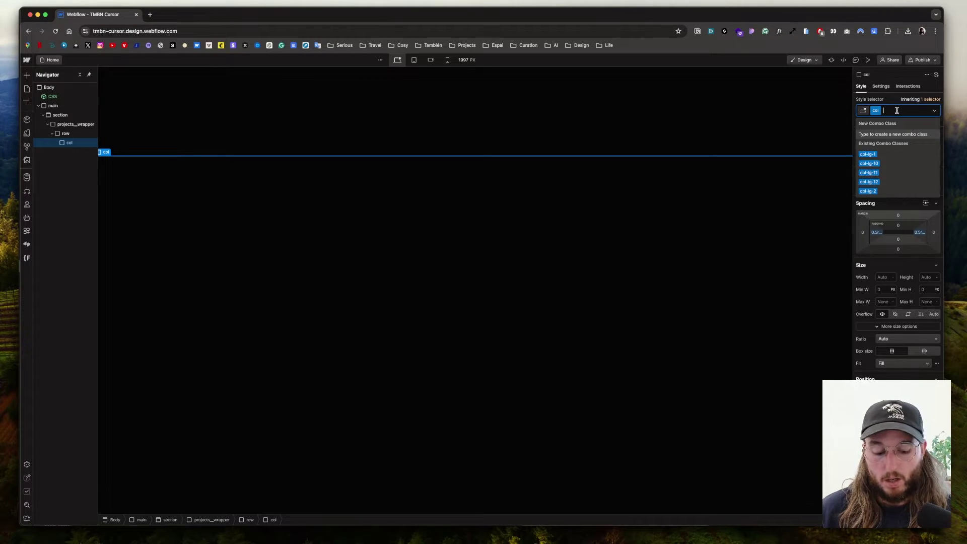
text(col-lg-4)
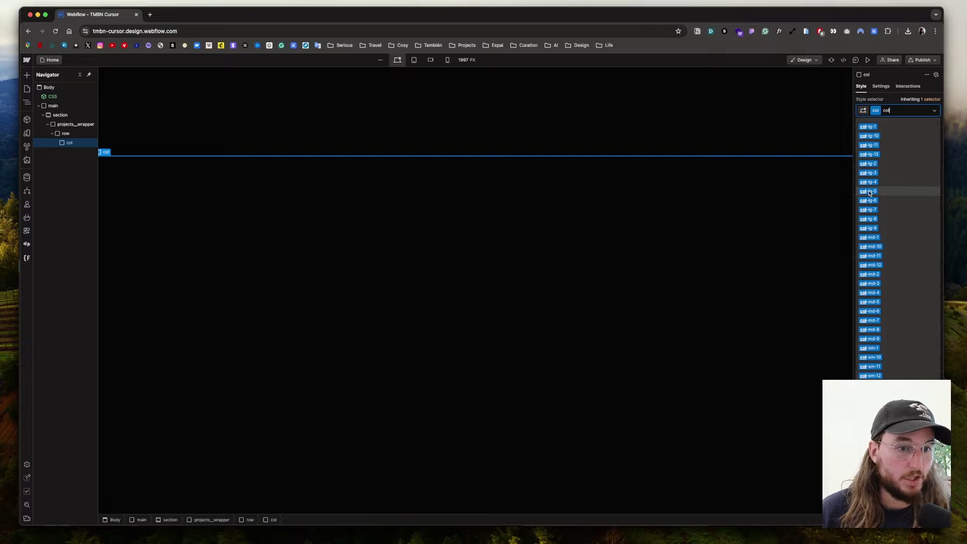
key(Return)
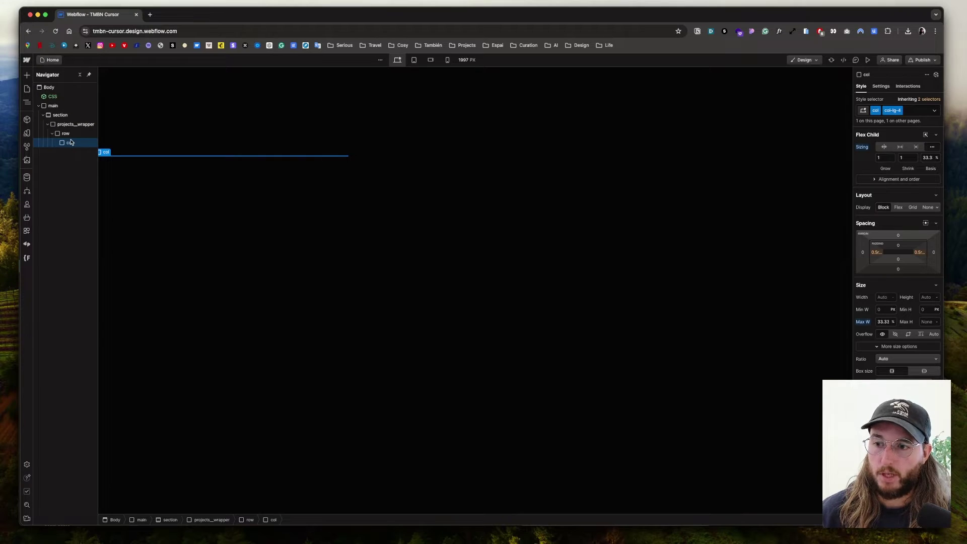
key(super+d)
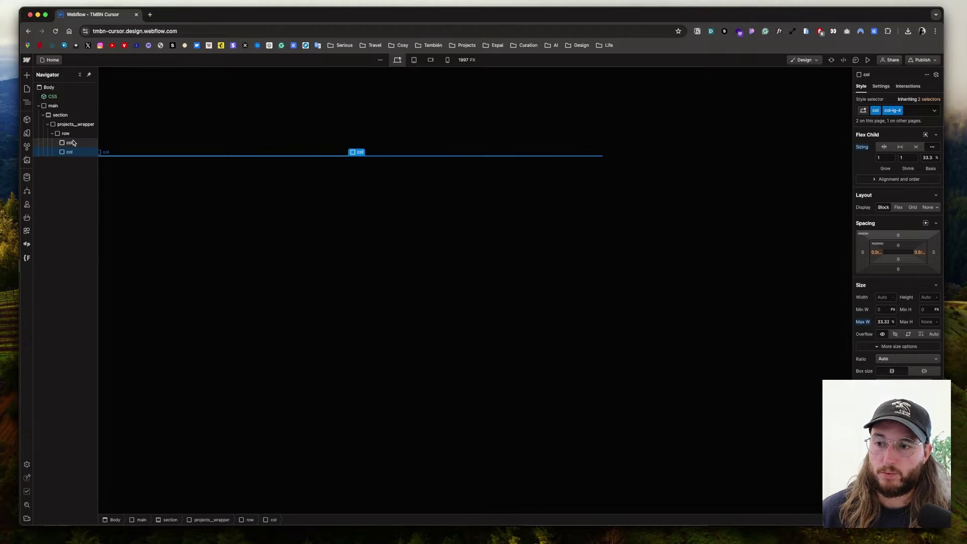
drag(72, 146, 68, 151)
Step: Apply the existing combo class justify-center to the row
click(65, 134)
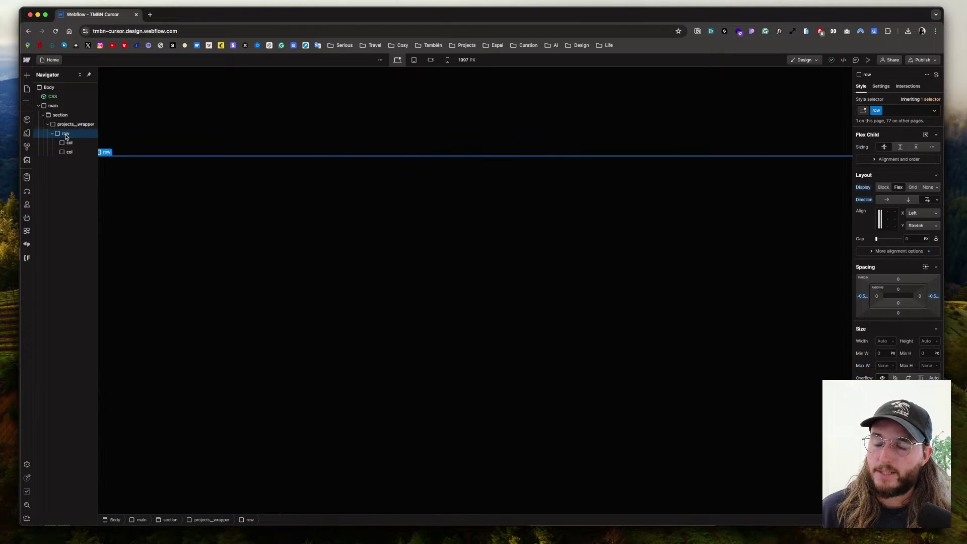
click(900, 109)
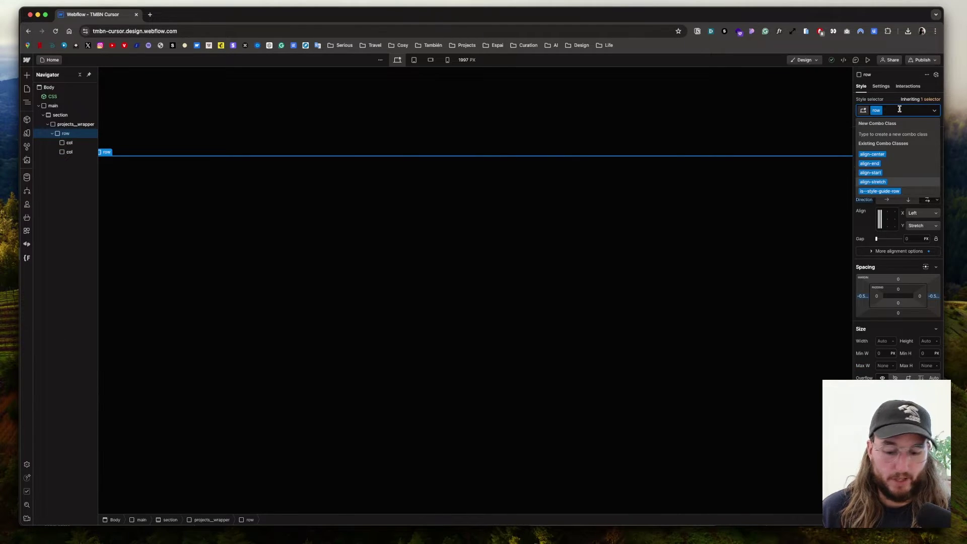
text(just)
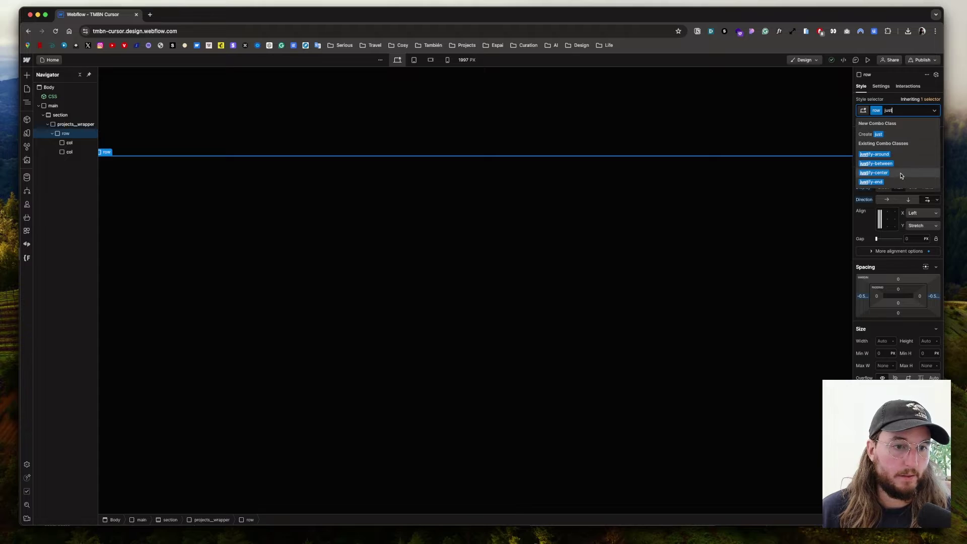
click(890, 175)
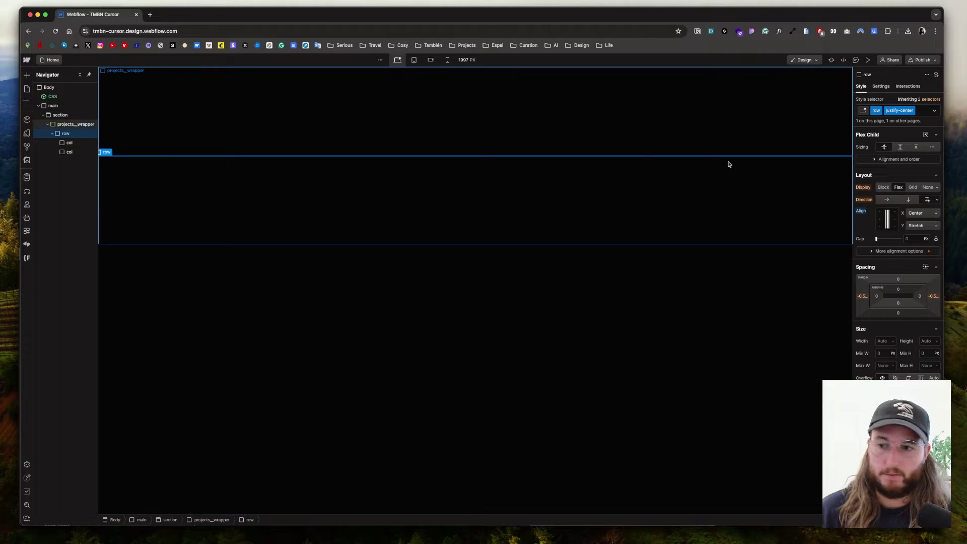
Step: Add a div block inside the first column and give it the new class project__card
click(78, 143)
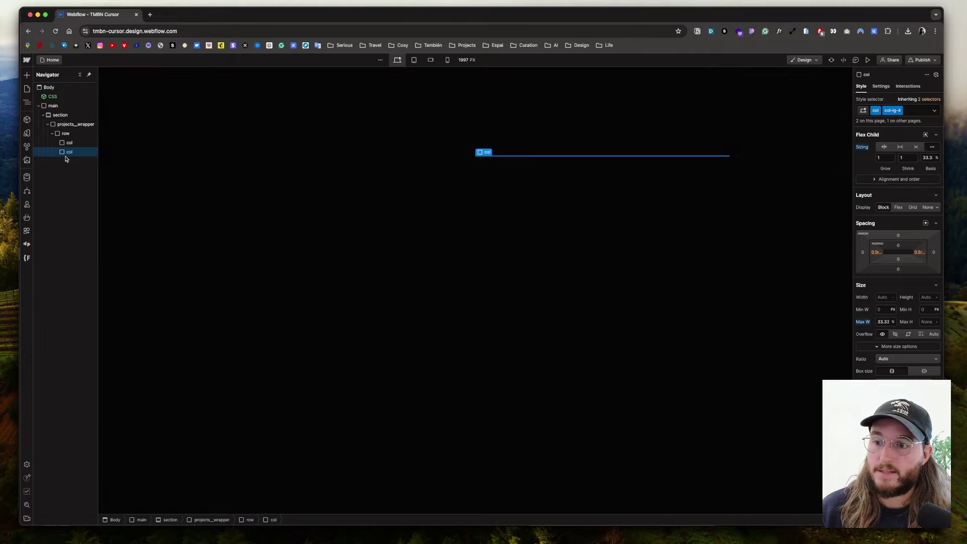
click(65, 134)
click(71, 143)
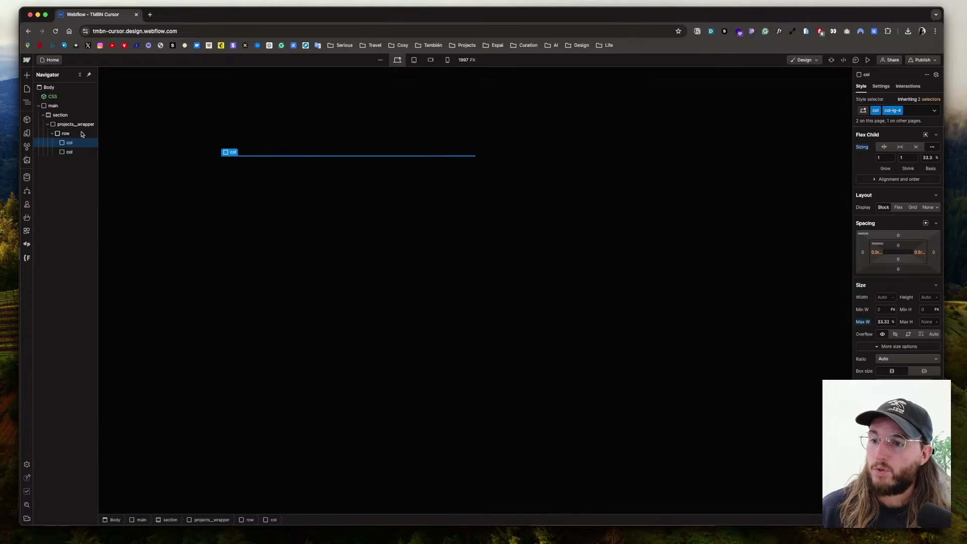
key(a)
scroll(65, 373, down, 2)
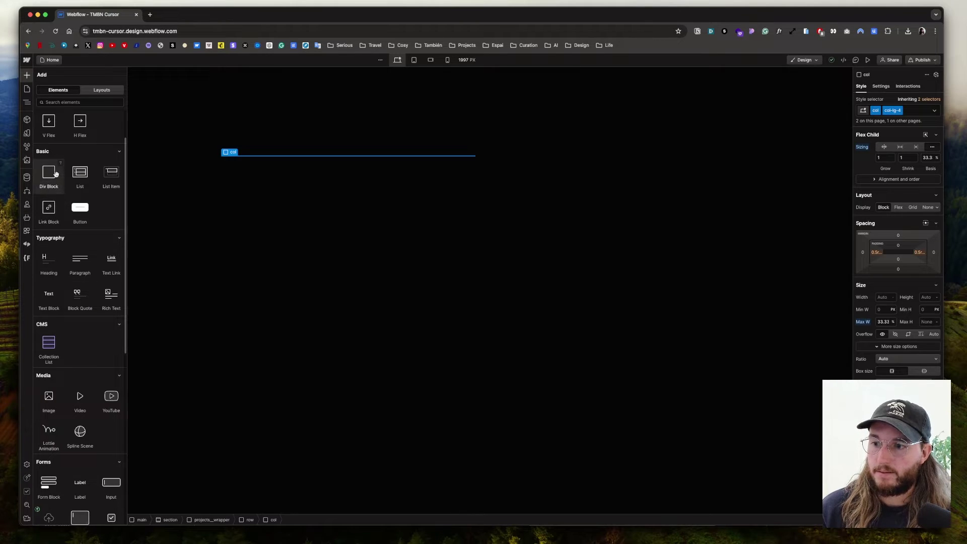
drag(48, 172, 70, 151)
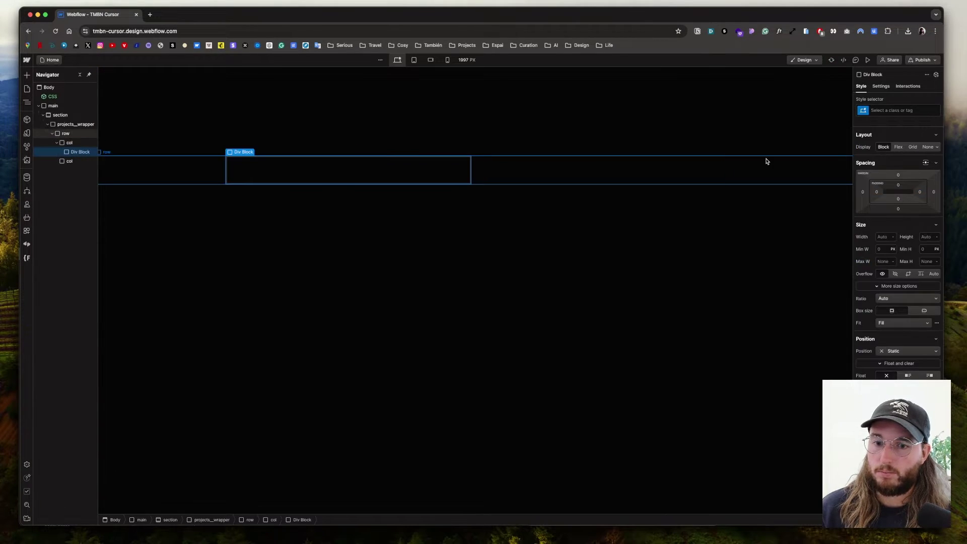
click(911, 111)
text(projec)
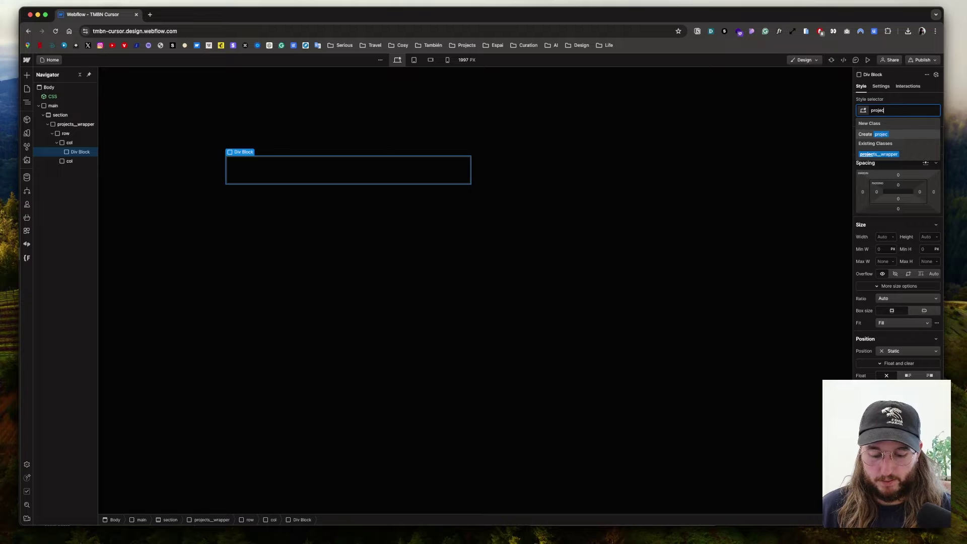
text(t_card)
key(Return)
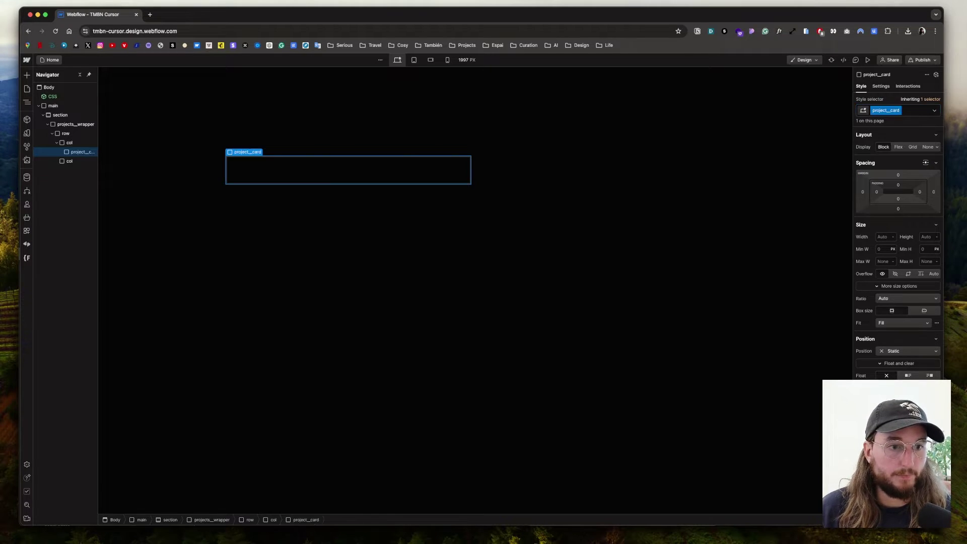
Step: Set project__card to 100% width and 39.6rem height, checking the street photo's height in Figma before returning to Webflow
click(886, 237)
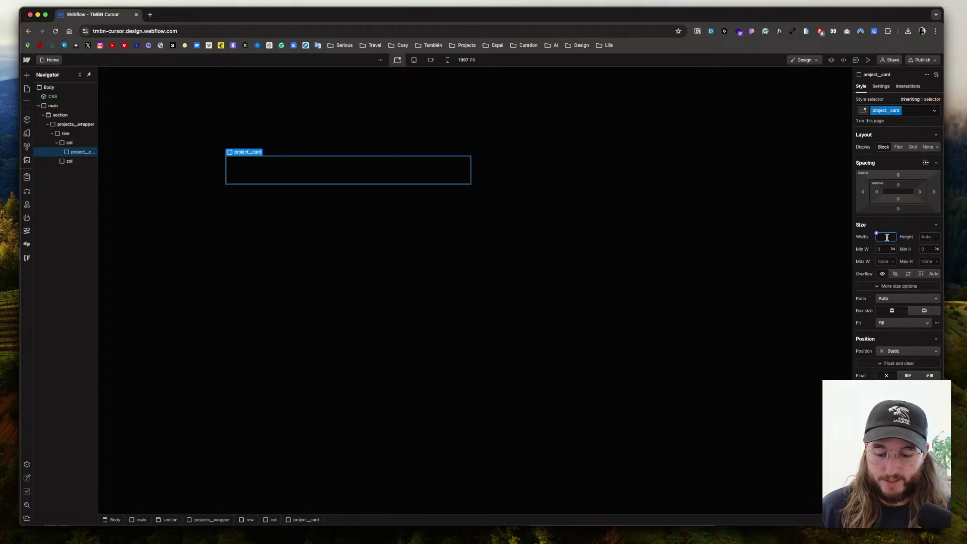
text(100%)
key(Tab)
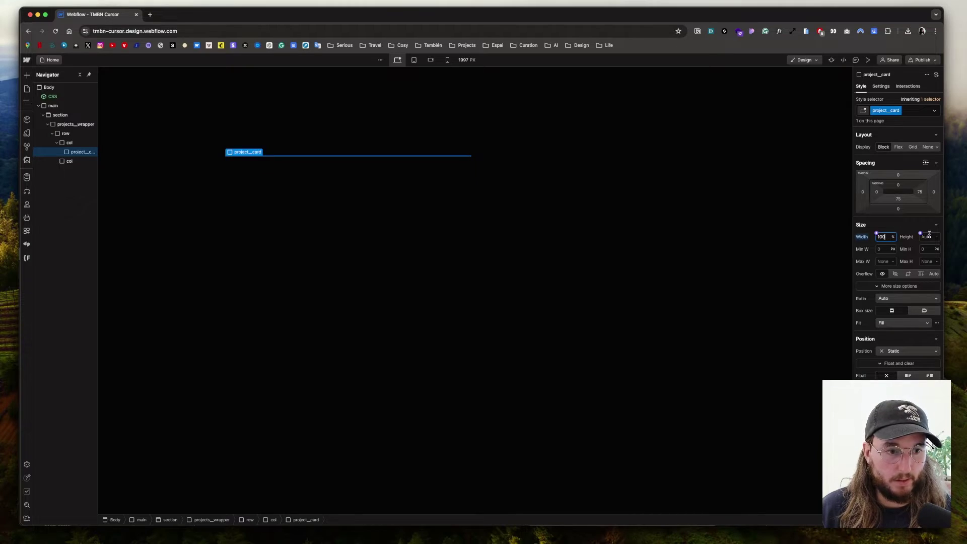
key(super+Tab)
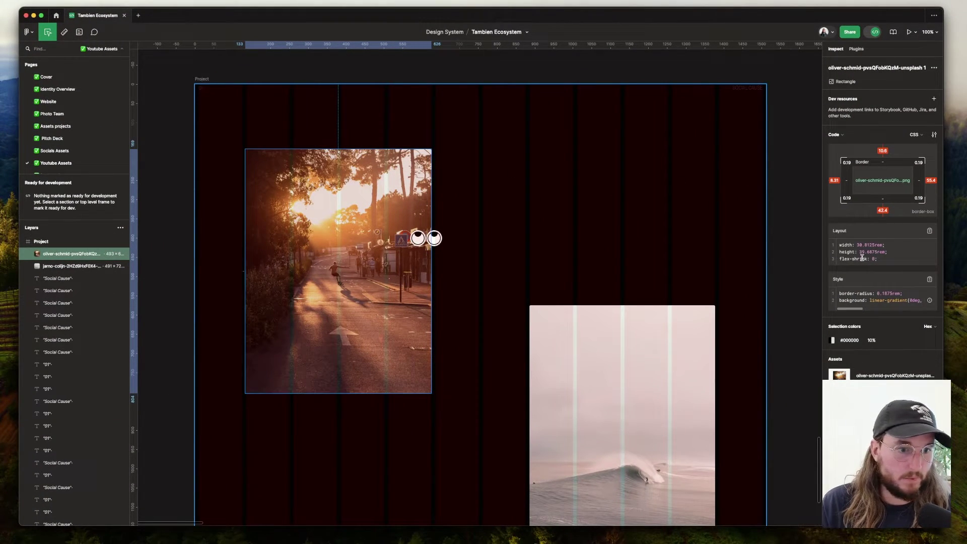
key(super+Tab)
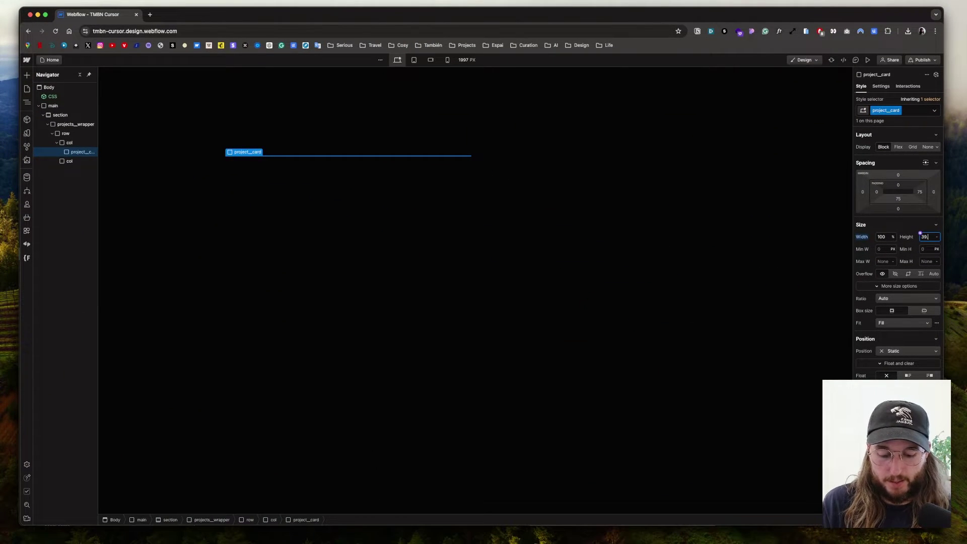
text(em)
key(Return)
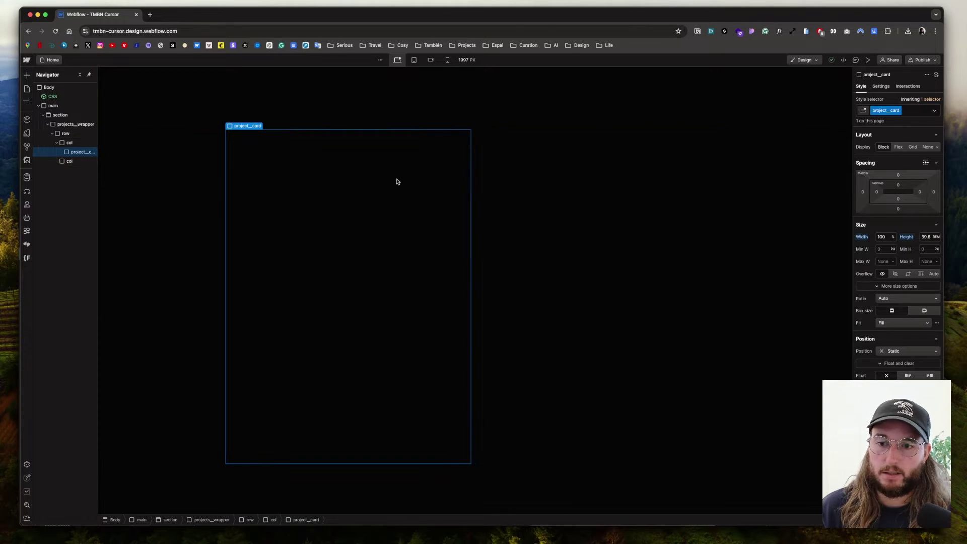
Step: Convert project__card to a link block and place a copy of it inside the second column
right_click(248, 126)
mouse_move(304, 164)
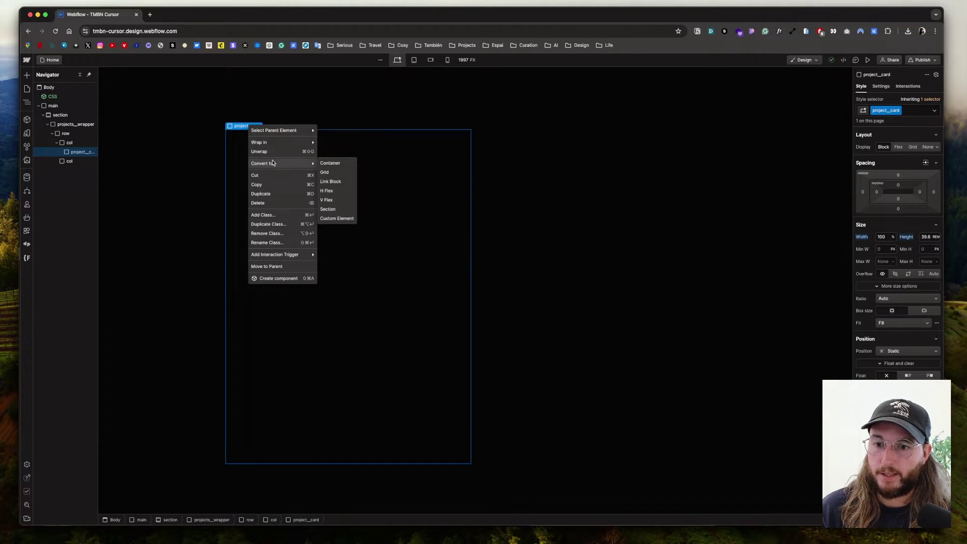
click(330, 182)
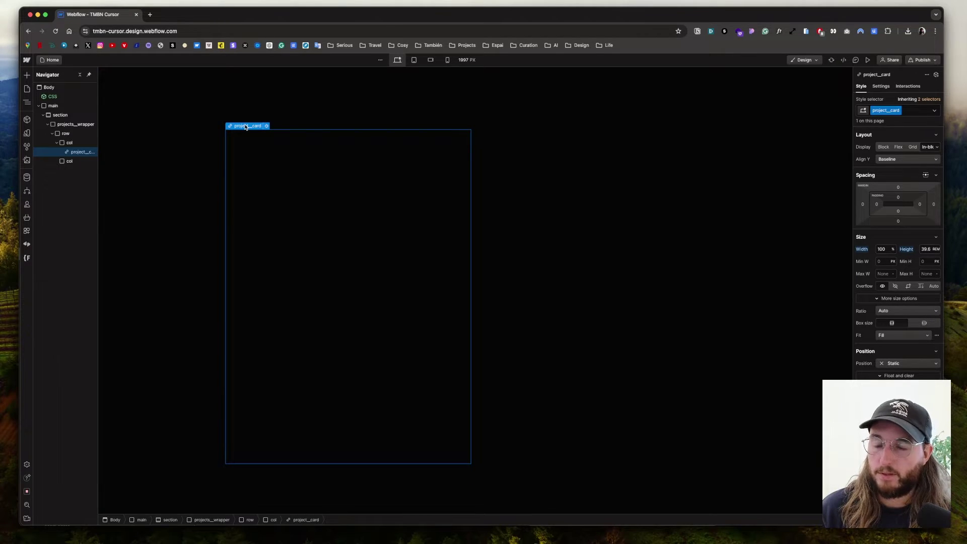
click(567, 185)
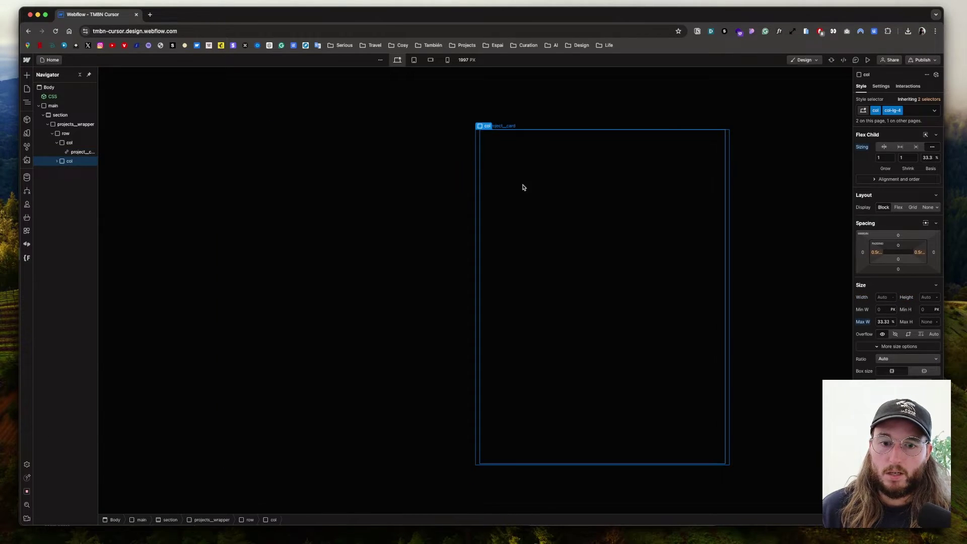
click(57, 162)
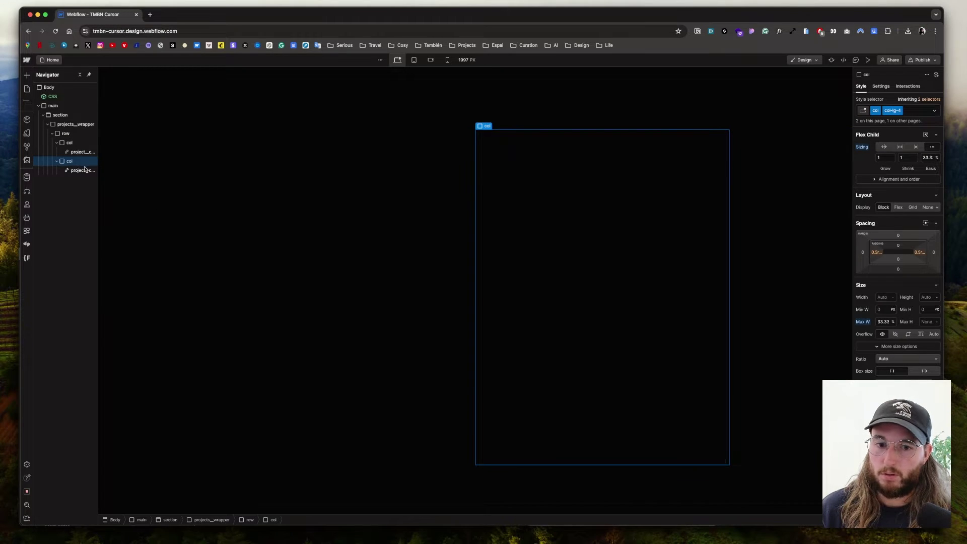
Step: Add an image inside the first project__card and replace its placeholder with the oliver-schmid street photo
click(79, 151)
key(a)
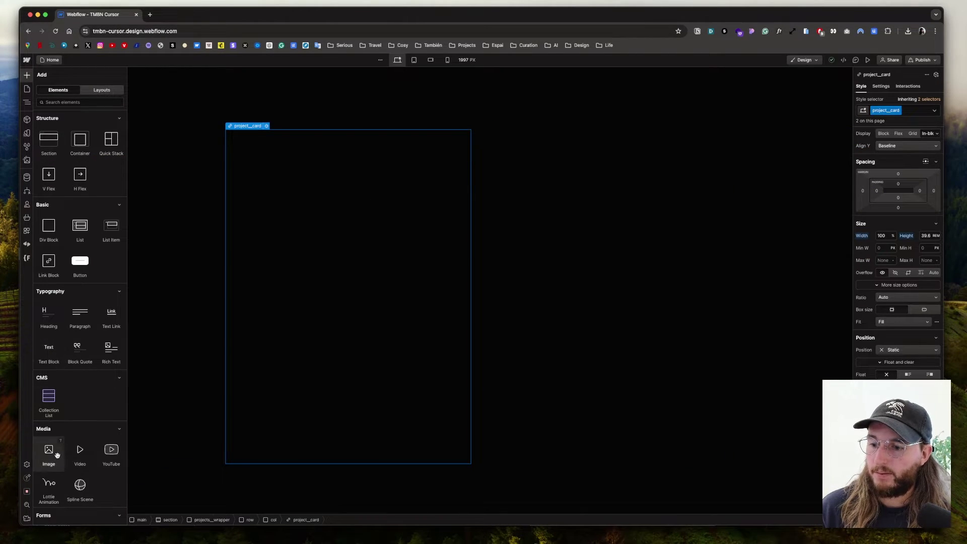
drag(57, 455, 304, 278)
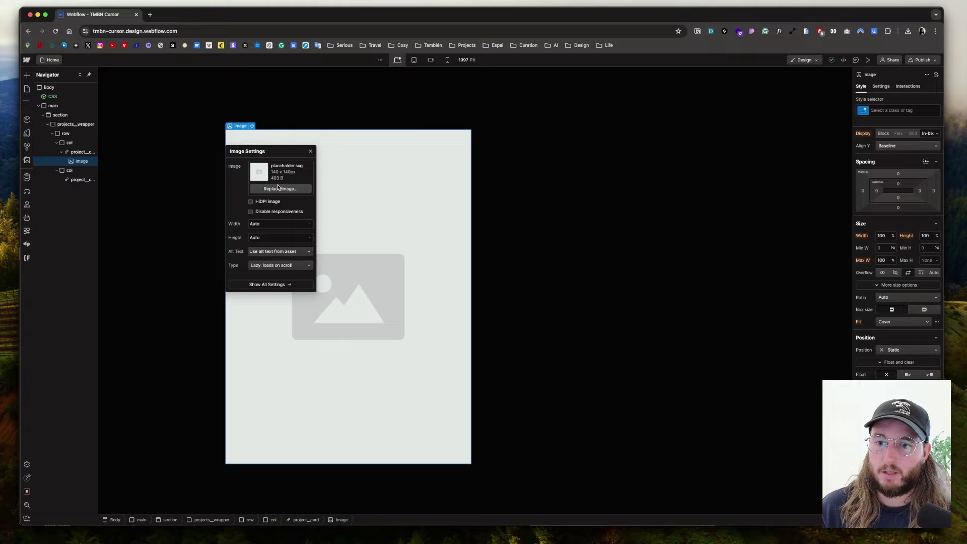
click(278, 188)
click(151, 120)
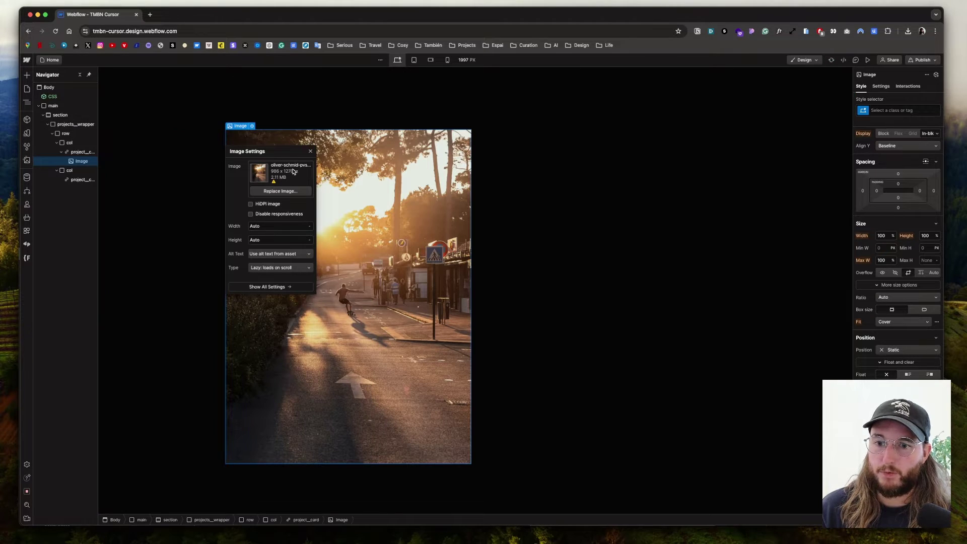
click(310, 152)
Step: Compress the street and surf photos in the site assets to AVIF format
key(j)
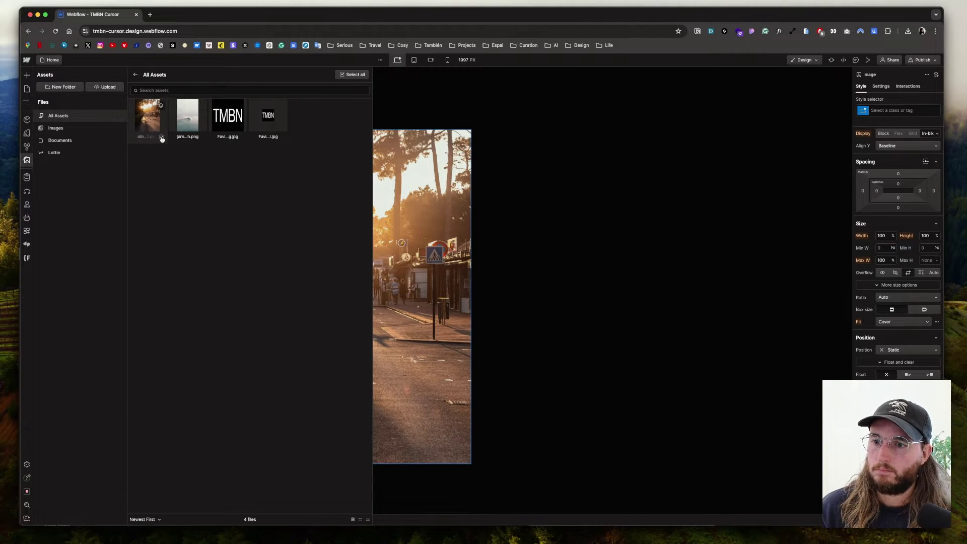
click(161, 138)
click(202, 137)
click(282, 75)
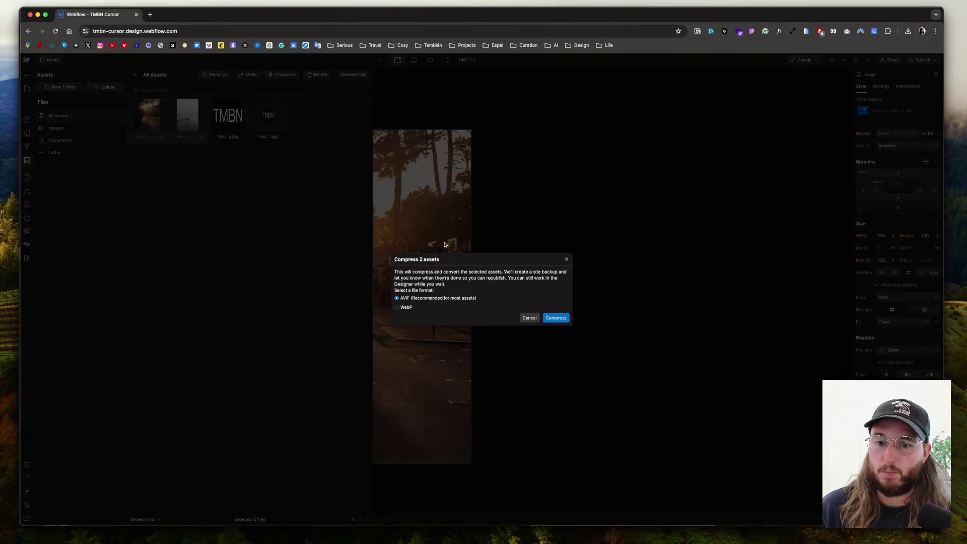
click(556, 318)
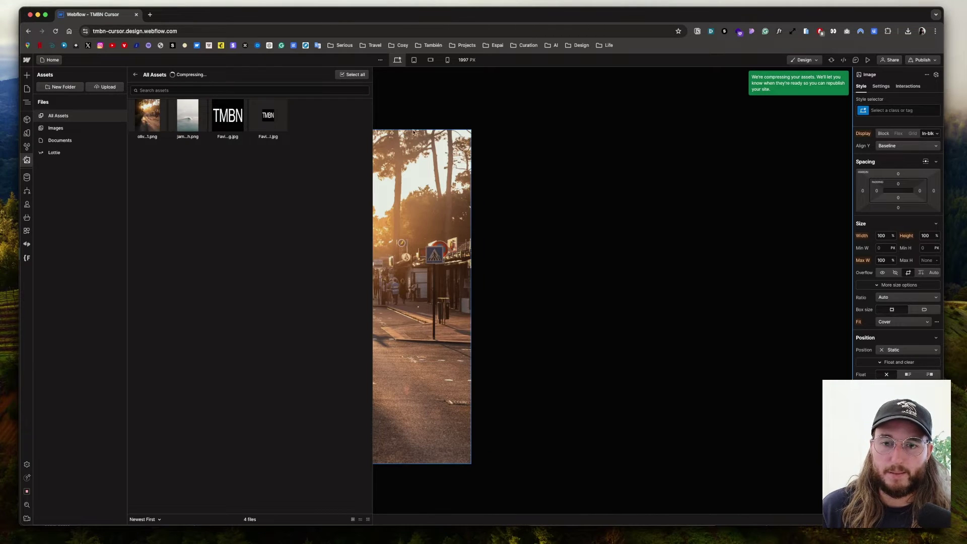
Step: Assign a new class named project__image to the street photo inside the first project card
key(z)
key(super+Return)
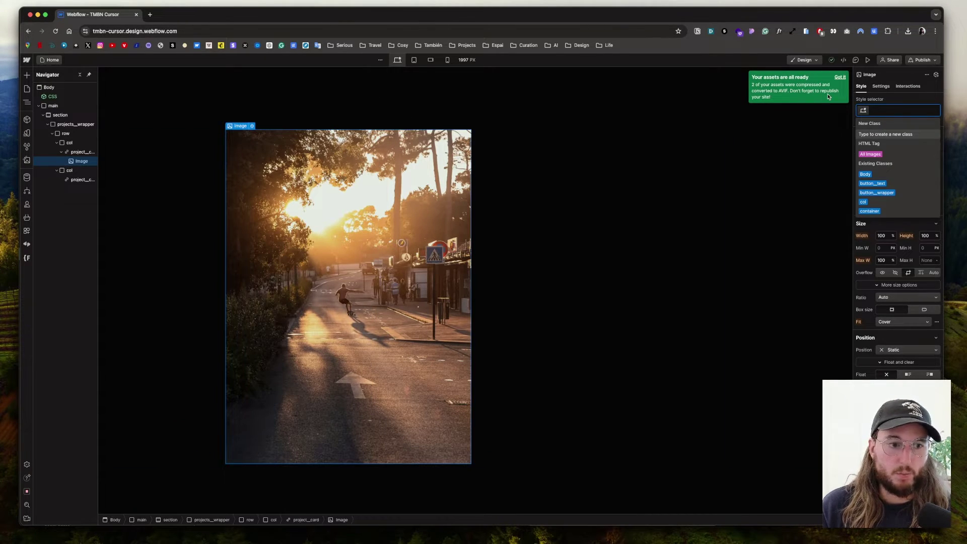
text(proje)
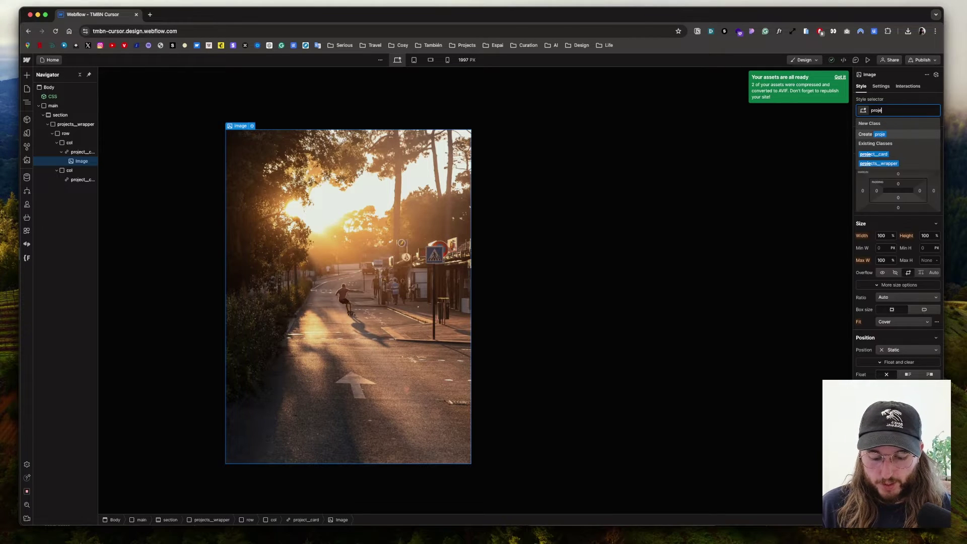
text(ct__image)
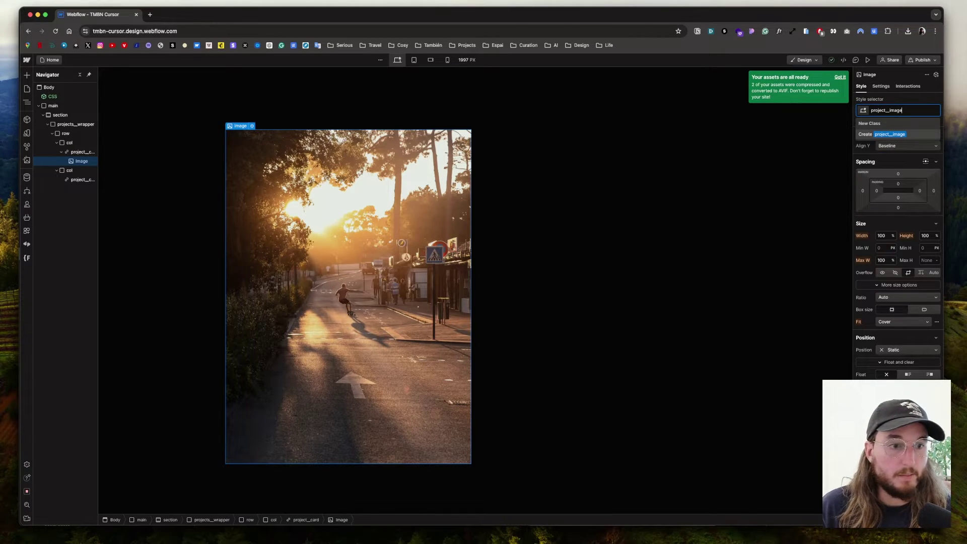
key(Return)
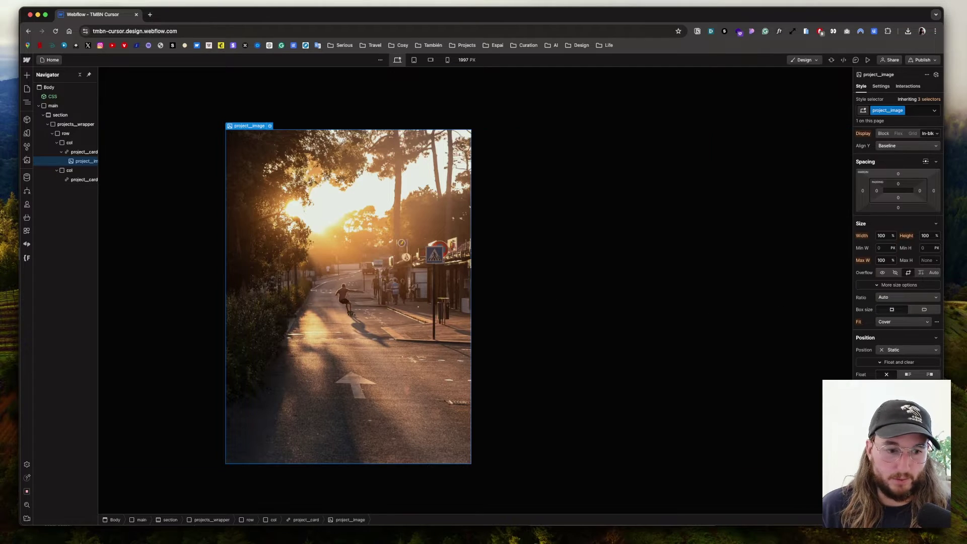
Step: Give project__card a border radius of 0.3 rem
click(77, 156)
scroll(902, 303, down, 5)
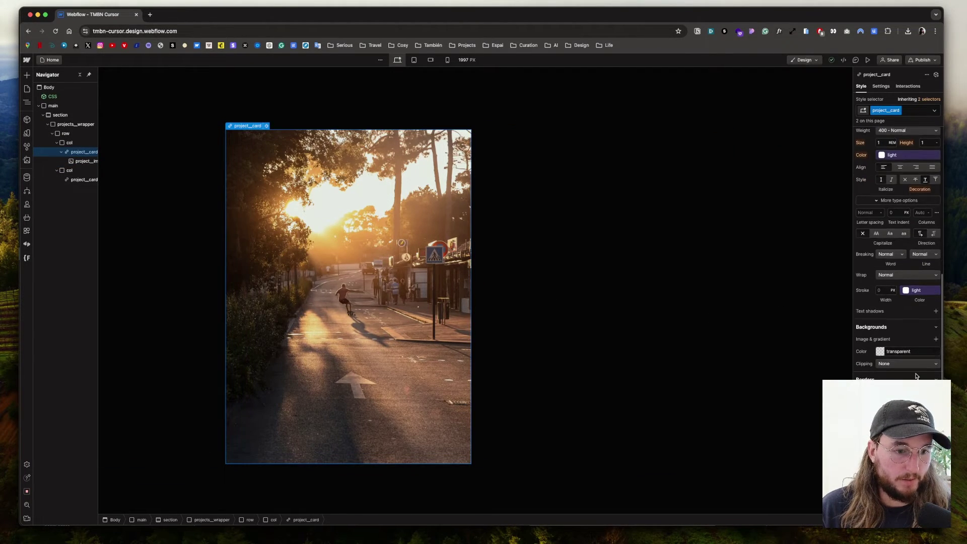
scroll(916, 376, down, 1)
click(930, 357)
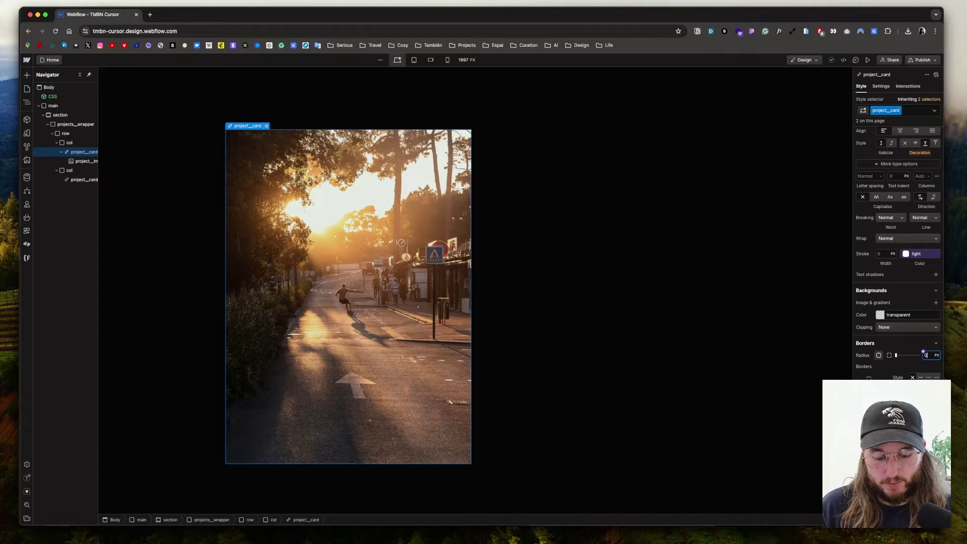
text(0.3rem)
key(Return)
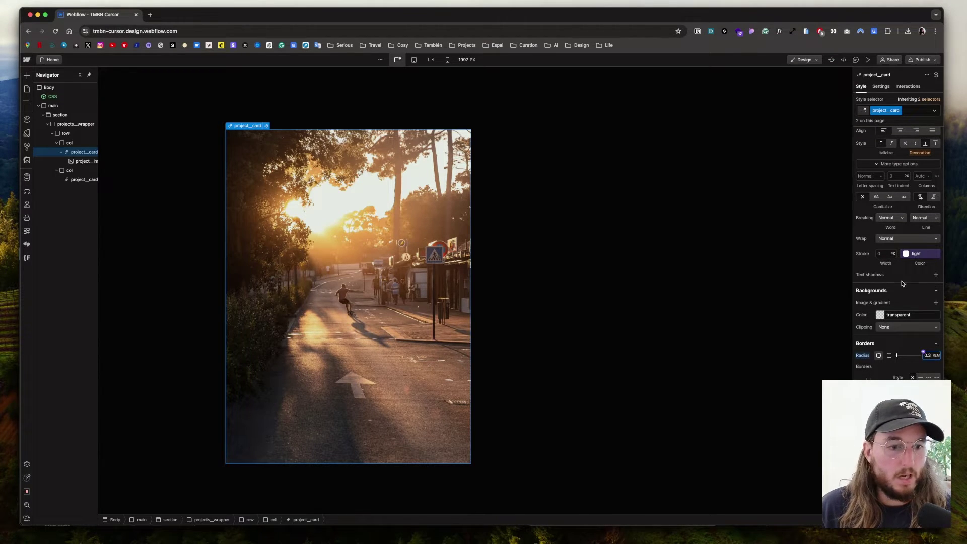
Step: Set project__card's overflow to hidden and check the rounded corners of the first card up close
scroll(902, 284, up, 10)
click(546, 324)
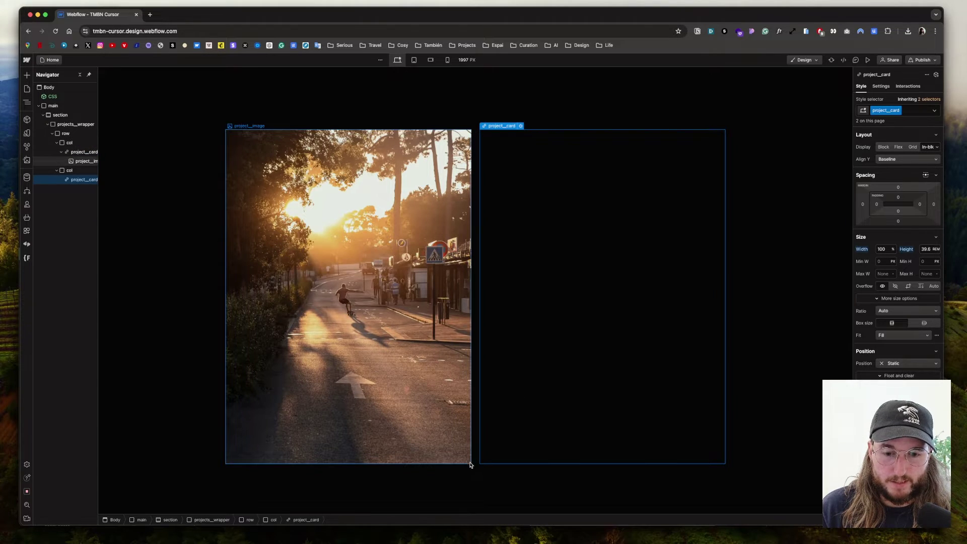
click(81, 152)
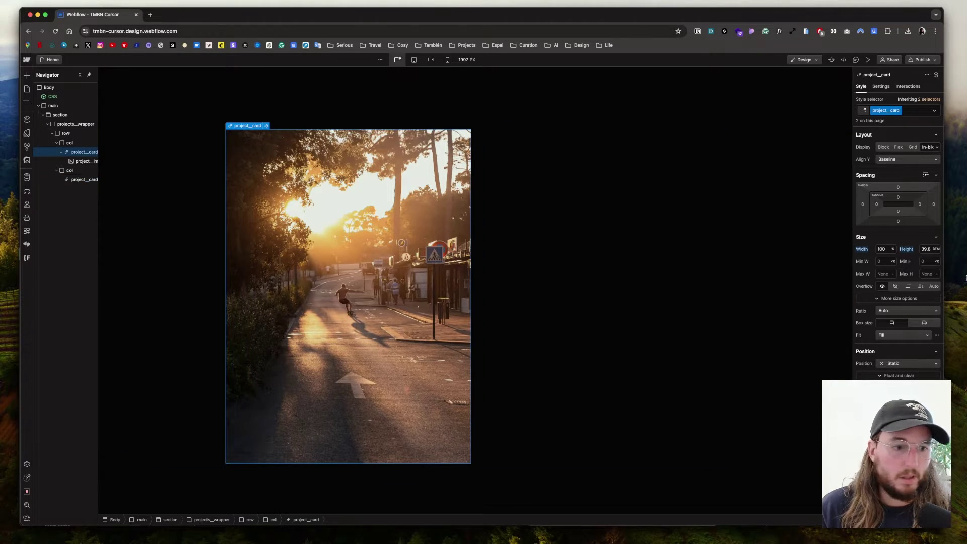
click(895, 287)
click(486, 381)
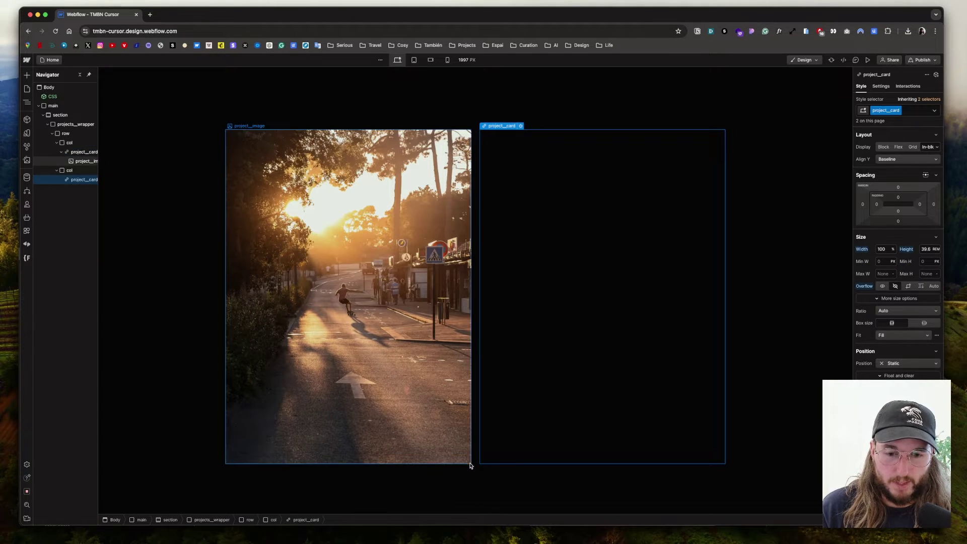
scroll(471, 464, up, 3)
scroll(481, 468, up, 5)
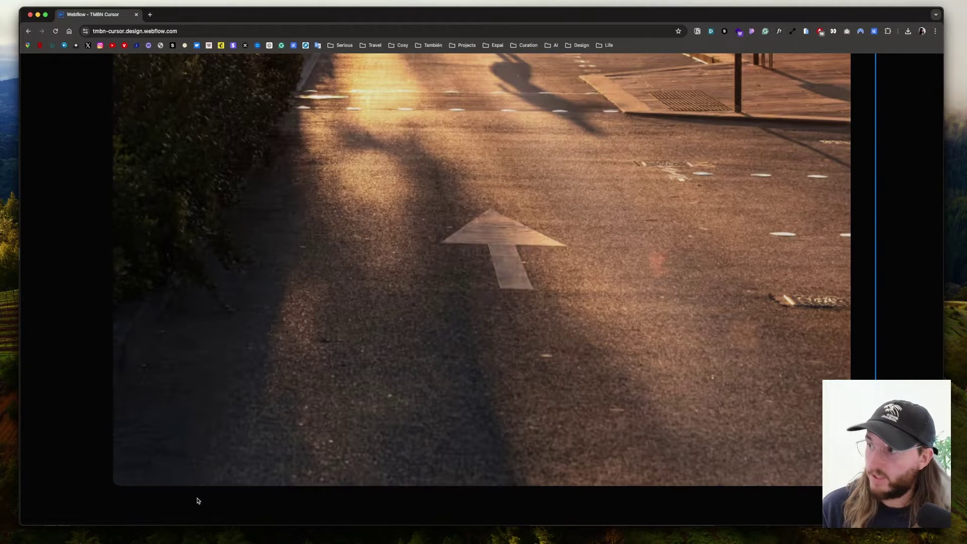
Step: Place a copy of the project image in the second project__card and replace its picture with the surf photo
scroll(200, 495, down, 8)
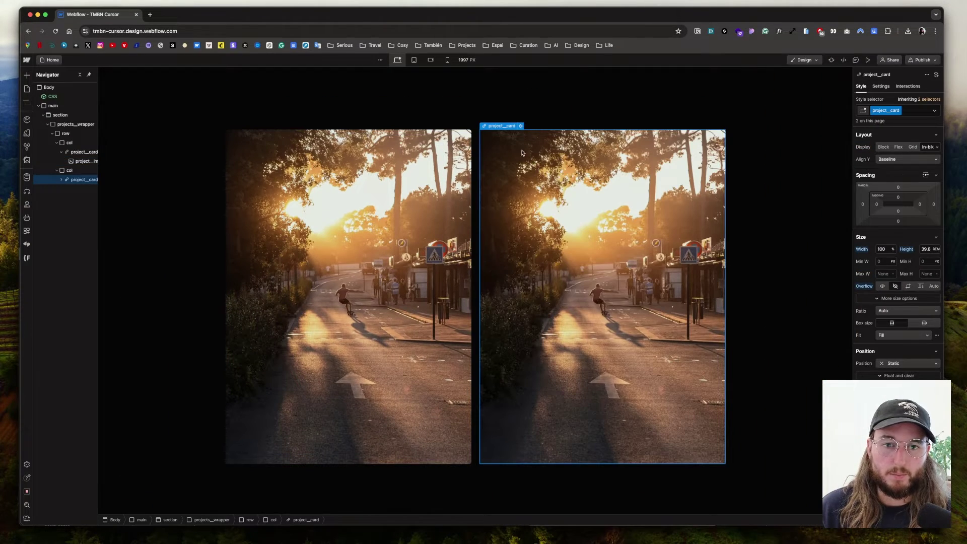
click(521, 126)
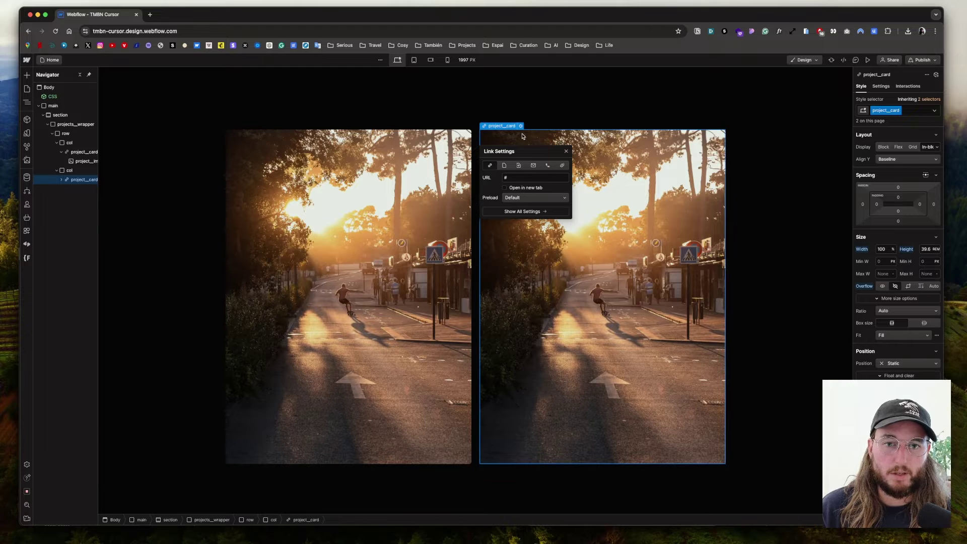
click(523, 136)
click(524, 126)
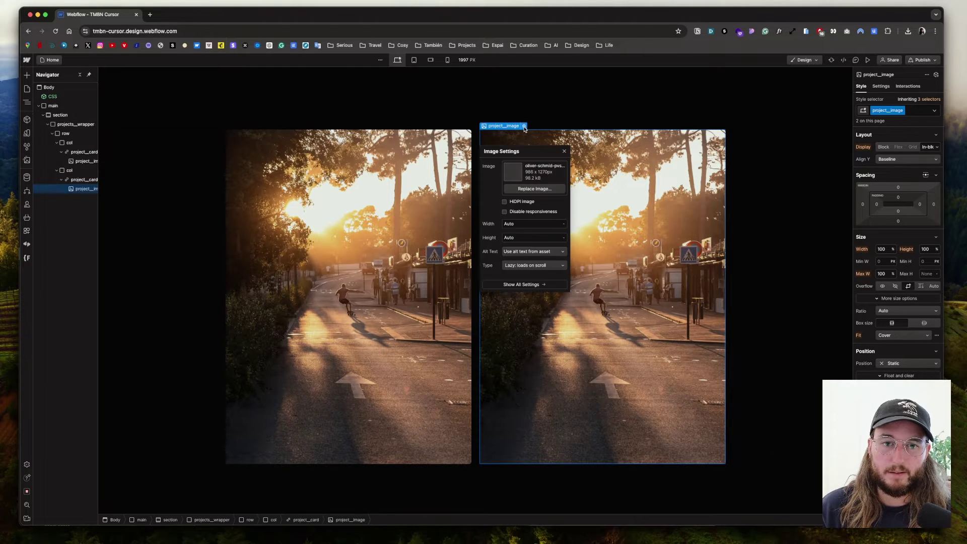
click(521, 189)
click(184, 119)
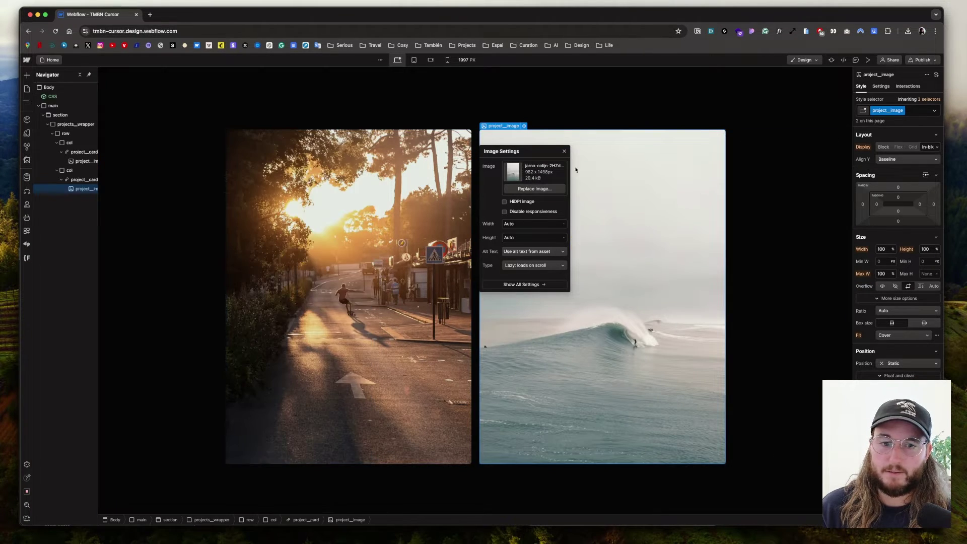
click(565, 151)
Step: Check the gap between the photos in Figma, then return to Webflow and add a div block between the row's two columns
key(super+Tab)
scroll(569, 319, down, 4)
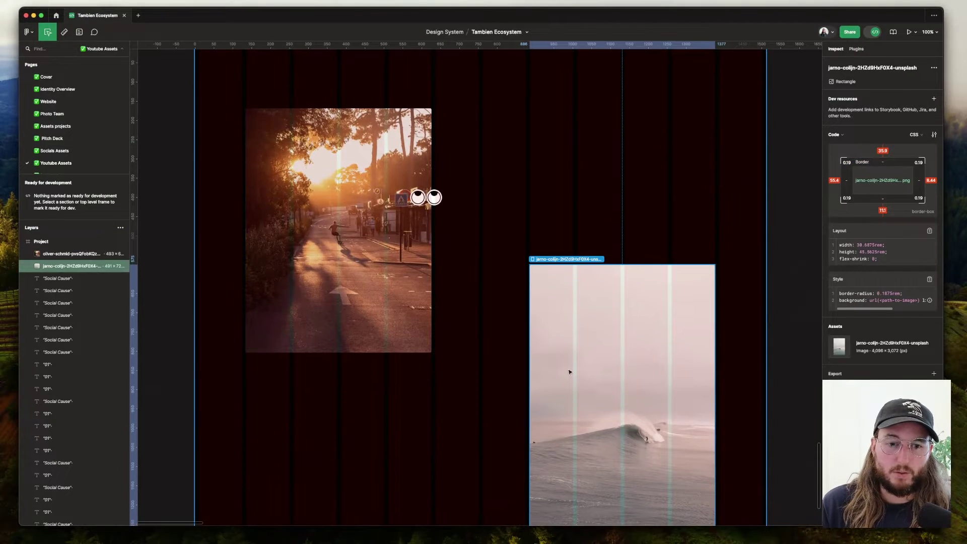
scroll(569, 319, down, 3)
scroll(564, 262, up, 3)
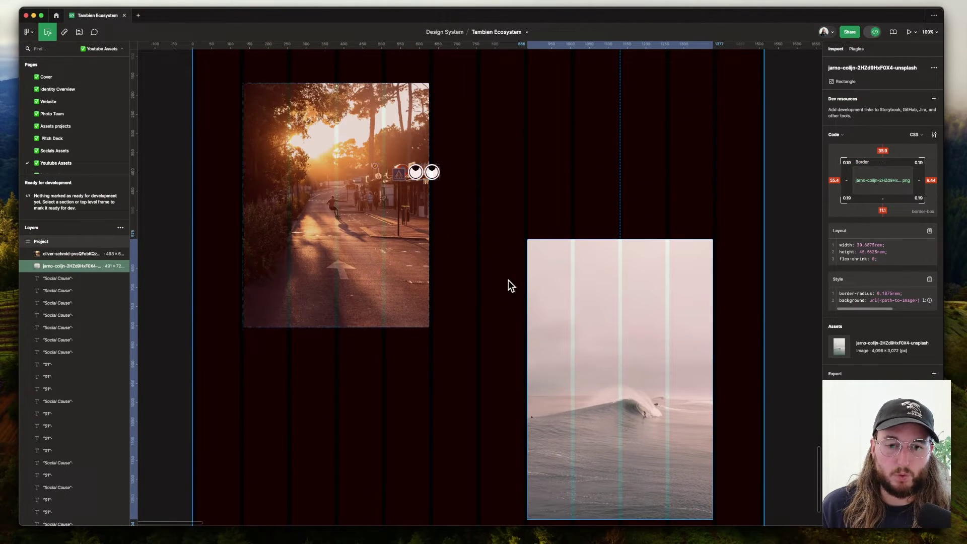
key(super+Tab)
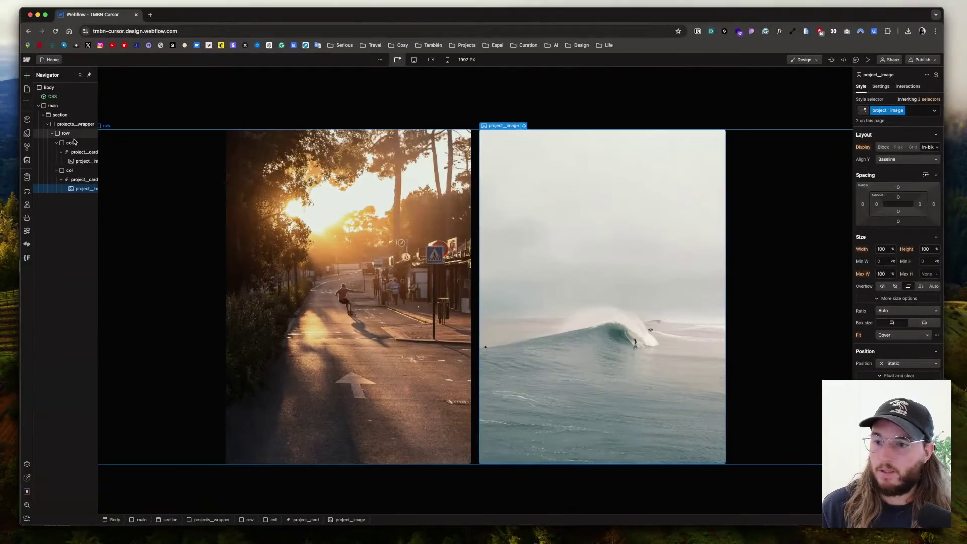
click(57, 143)
click(57, 152)
click(65, 134)
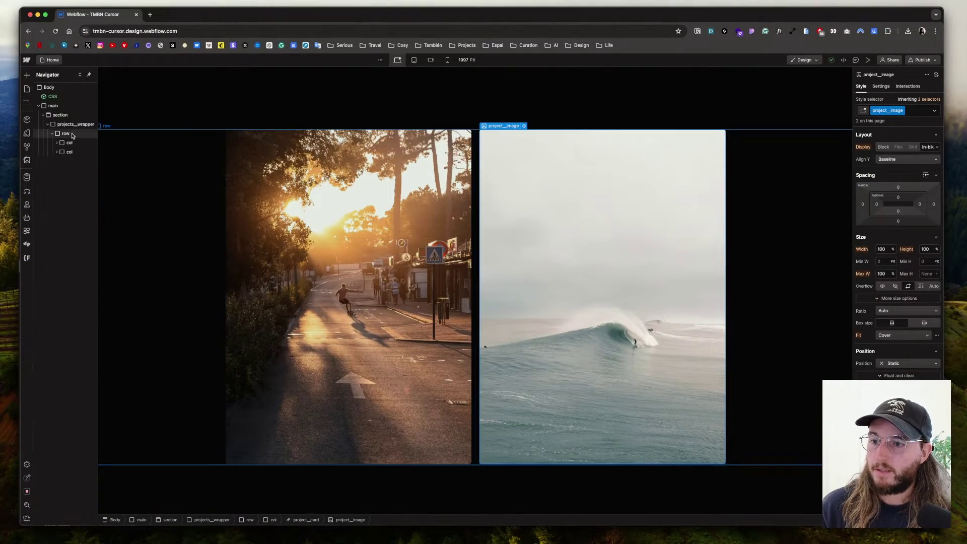
key(super+k)
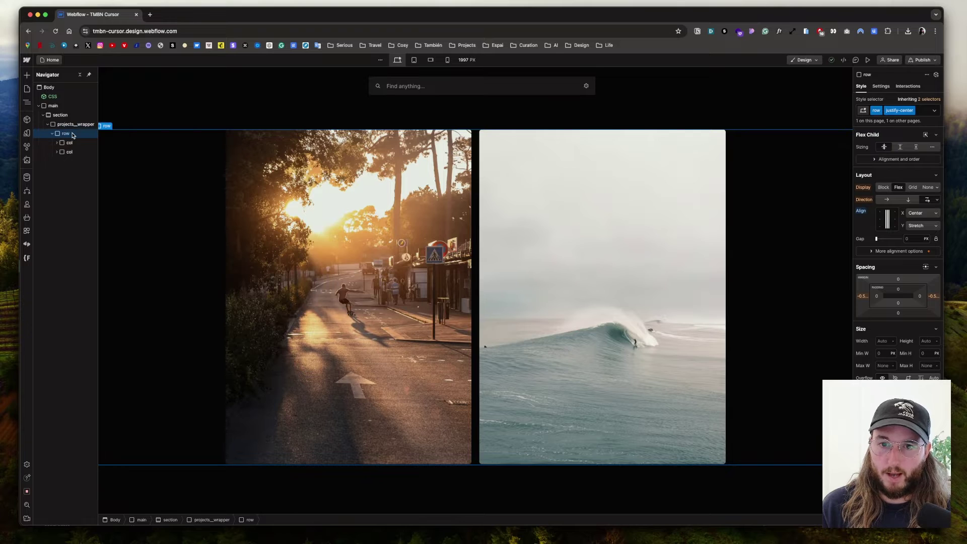
text(div)
key(Return)
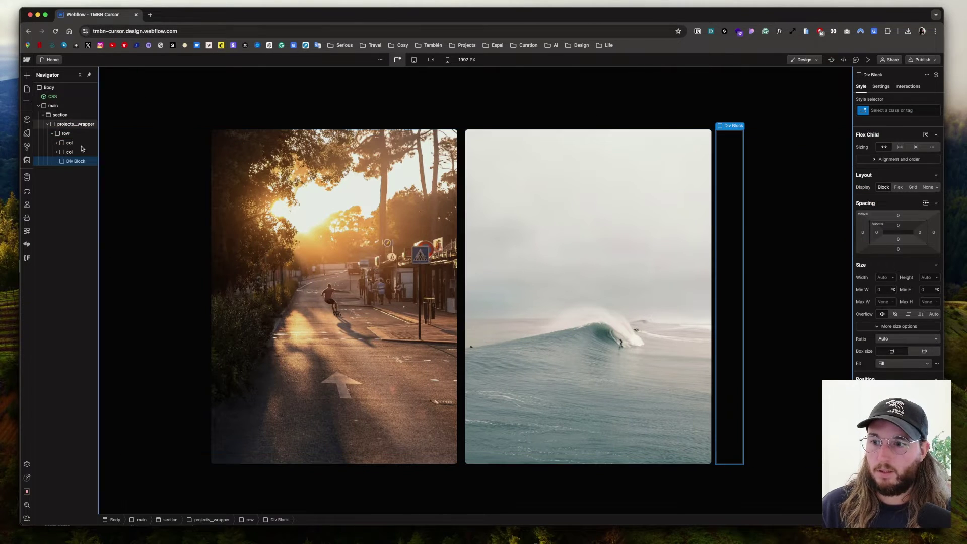
drag(77, 164, 77, 148)
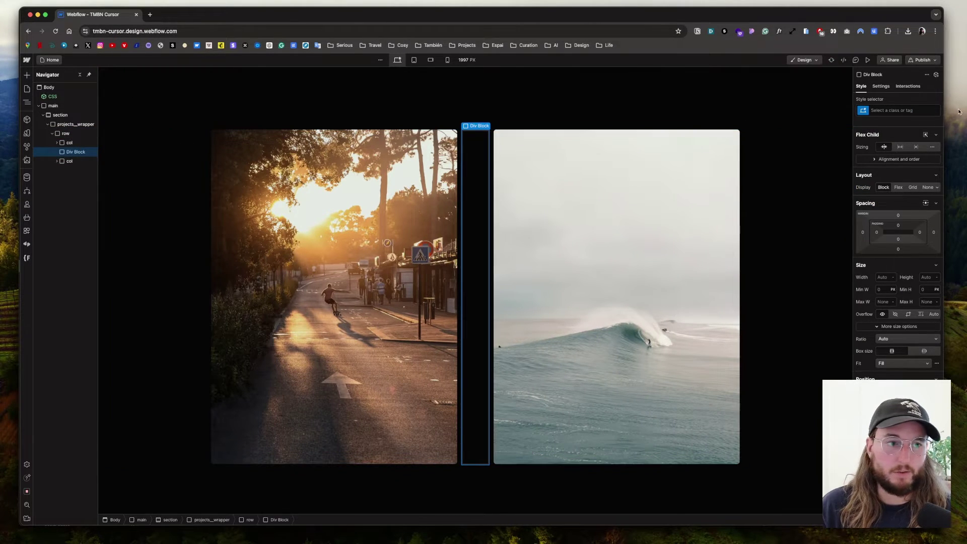
Step: Apply the col class and the col-lg-2 combo class to the new div block between the photos
click(903, 111)
text(col)
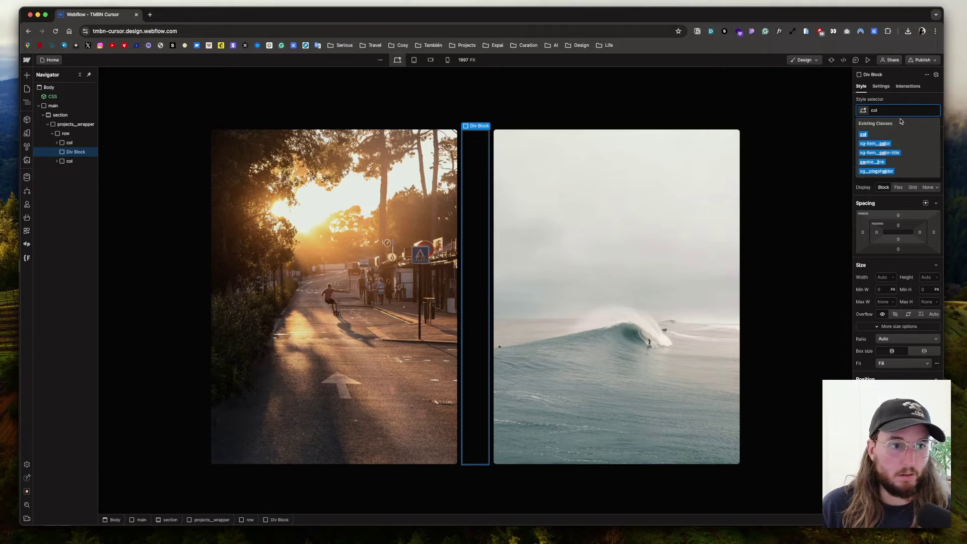
key(Return)
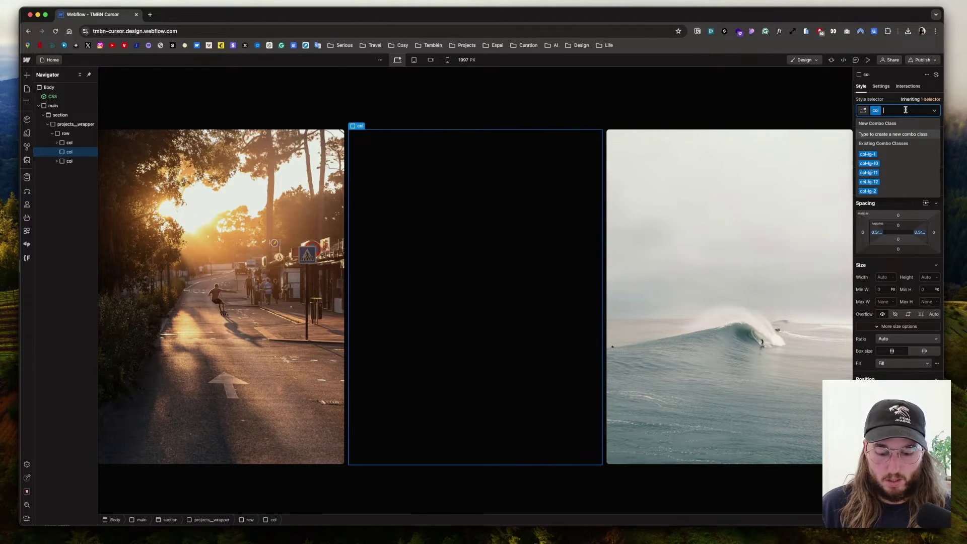
text(col)
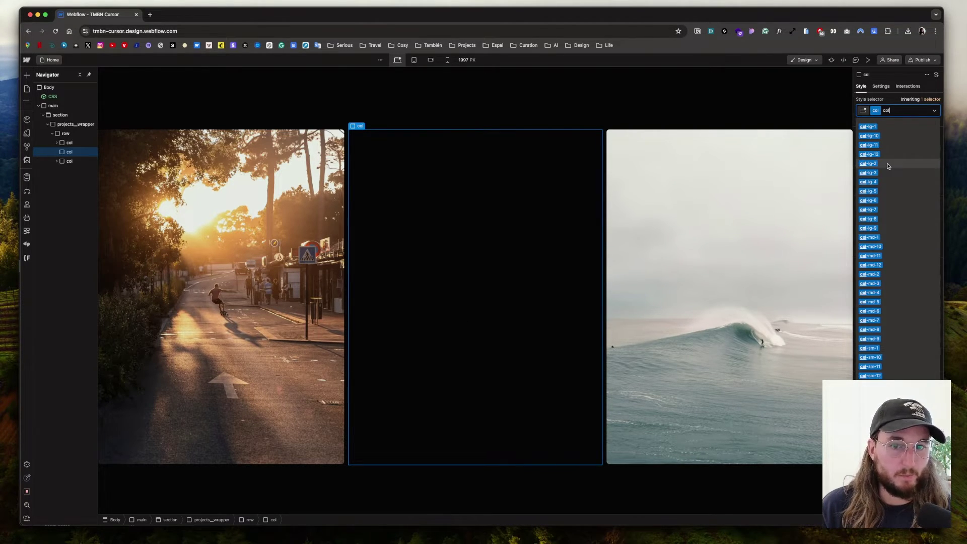
click(888, 166)
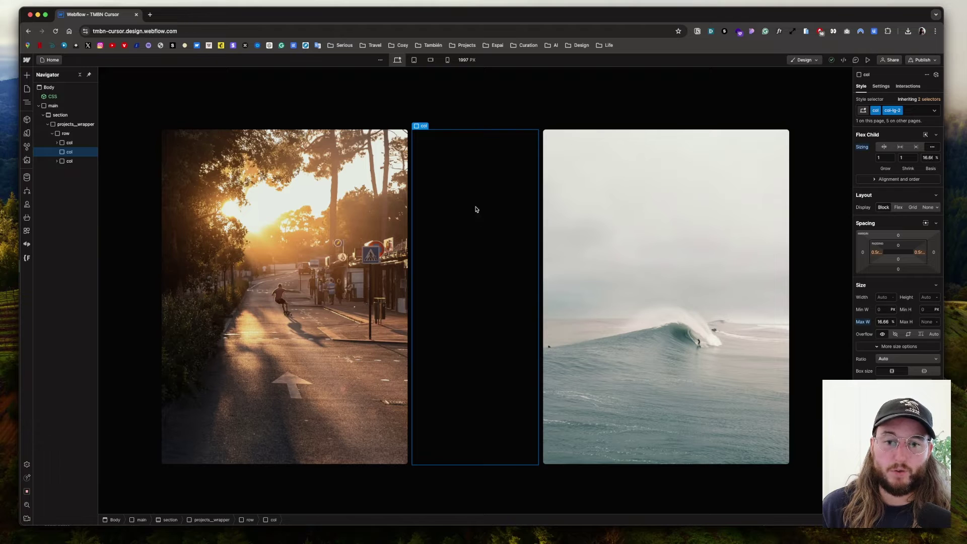
Step: Switch to Figma and draw a rectangle about 352 × 406 in Design mode, spanning from the street photo's top level to the surf photo's top edge
key(super+Tab)
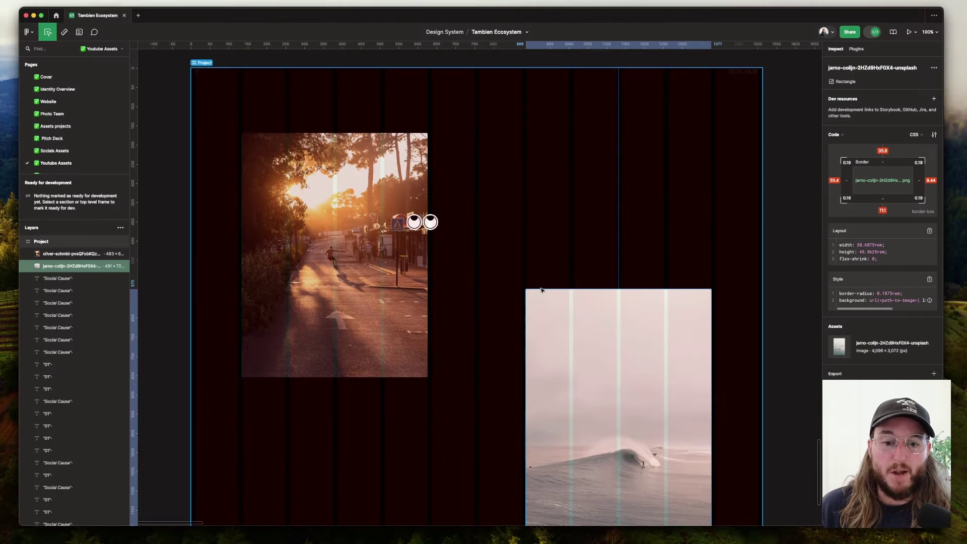
scroll(541, 290, down, 1)
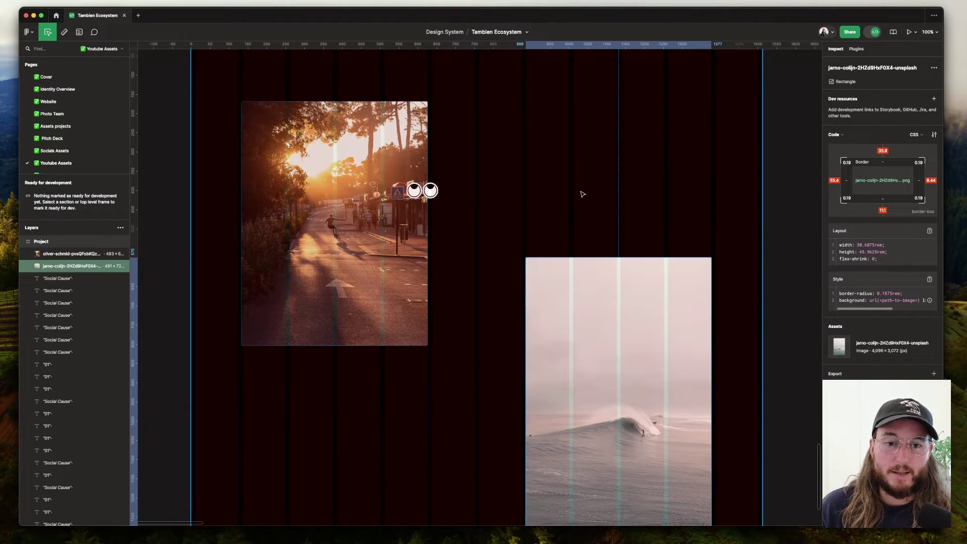
key(shift+d)
scroll(473, 168, up, 2)
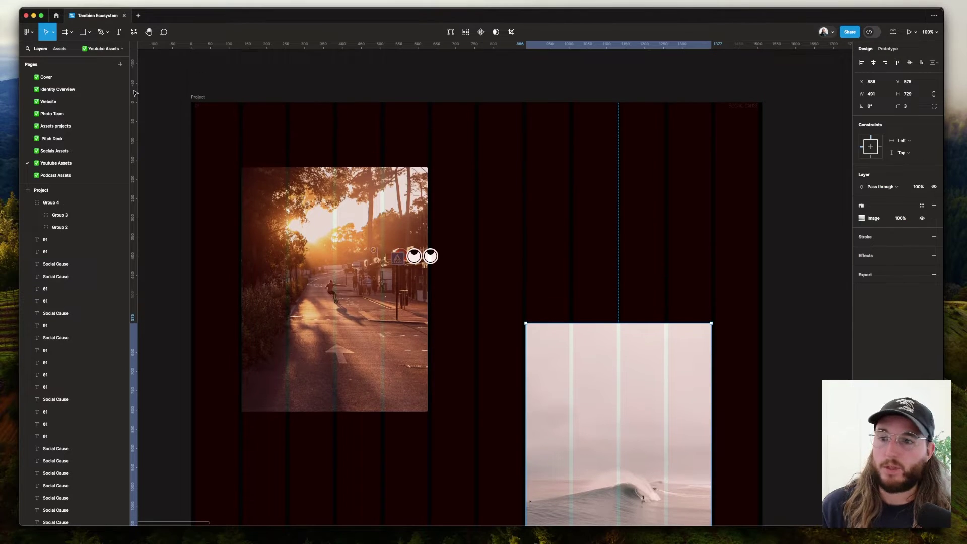
key(Escape)
key(r)
mouse_move(529, 168)
mouse_down()
mouse_move(600, 249)
mouse_move(663, 281)
mouse_up()
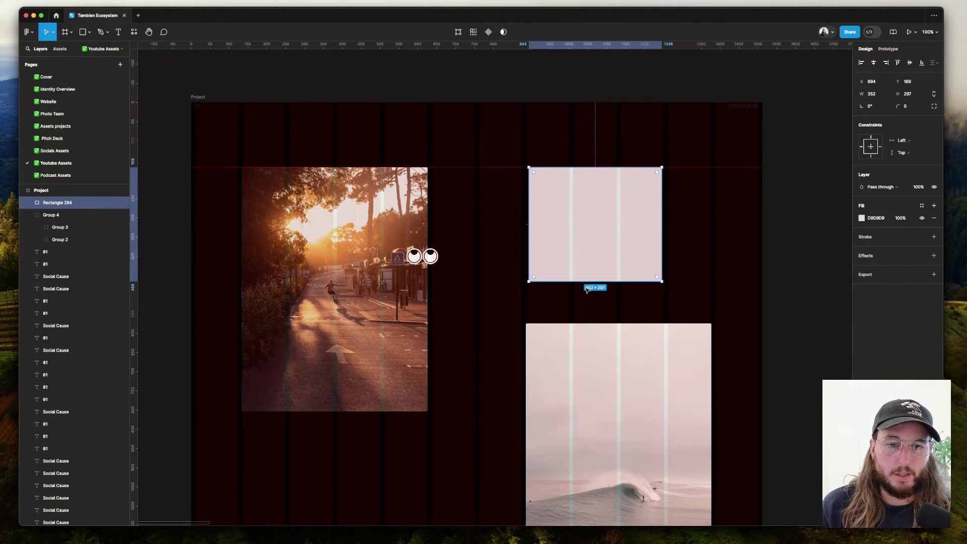
drag(589, 281, 587, 323)
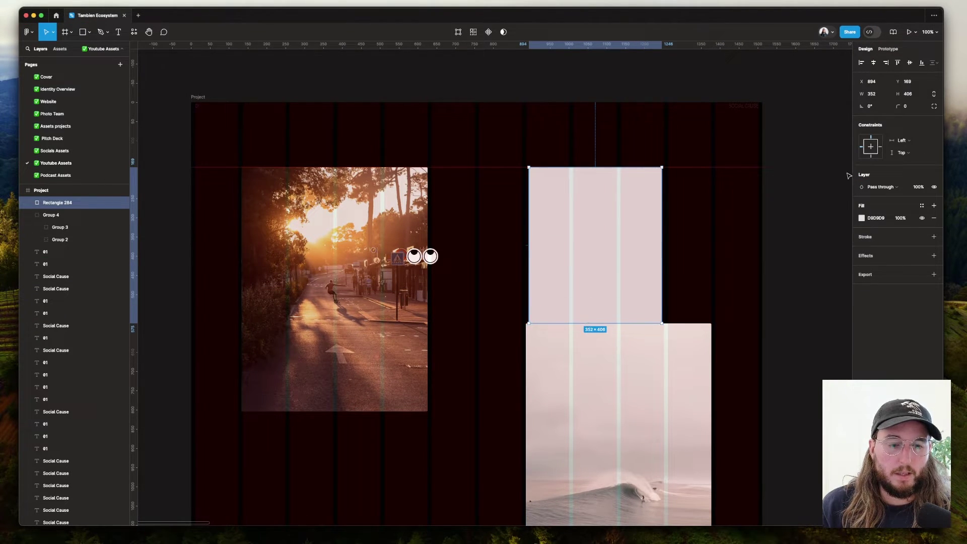
Step: Inspect the measuring rectangle's height in rem in Dev Mode, then return to Design mode
click(871, 32)
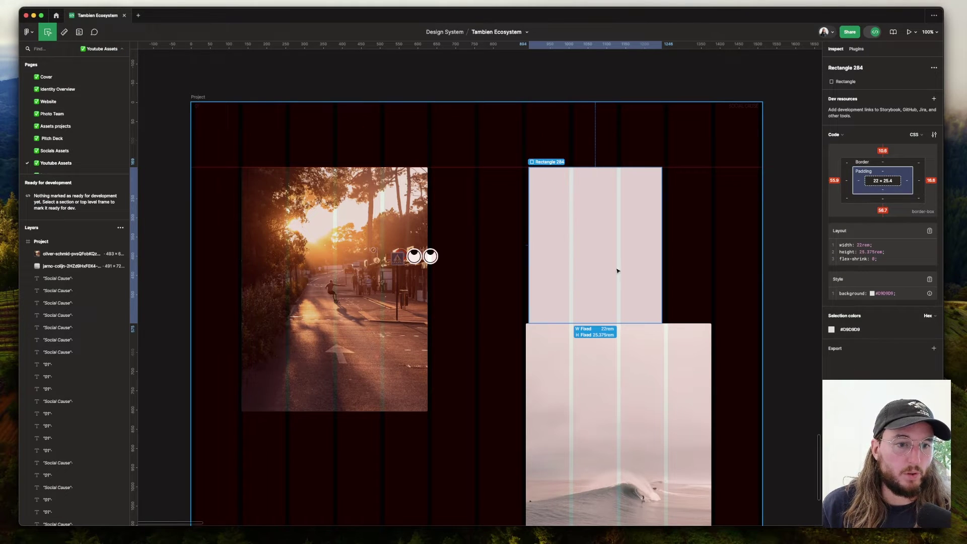
double_click(862, 252)
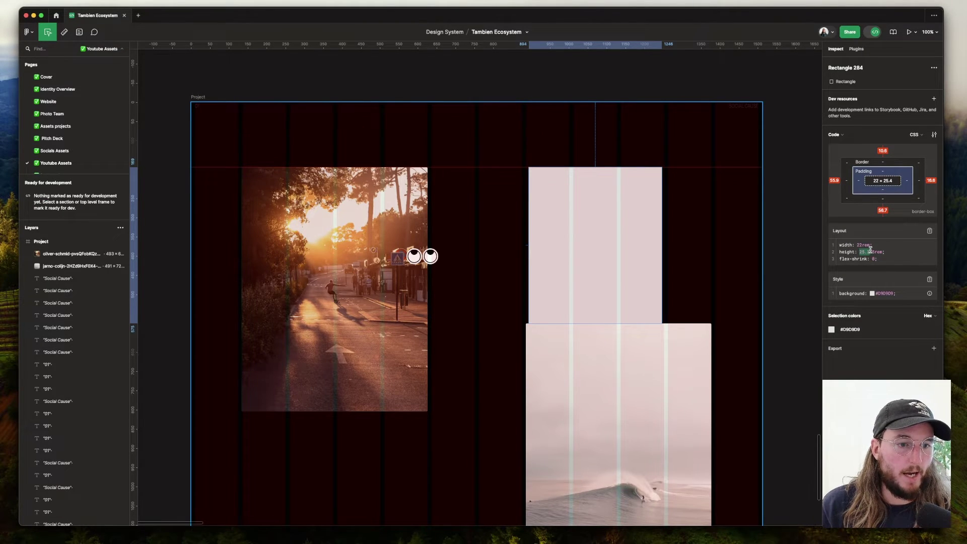
click(633, 253)
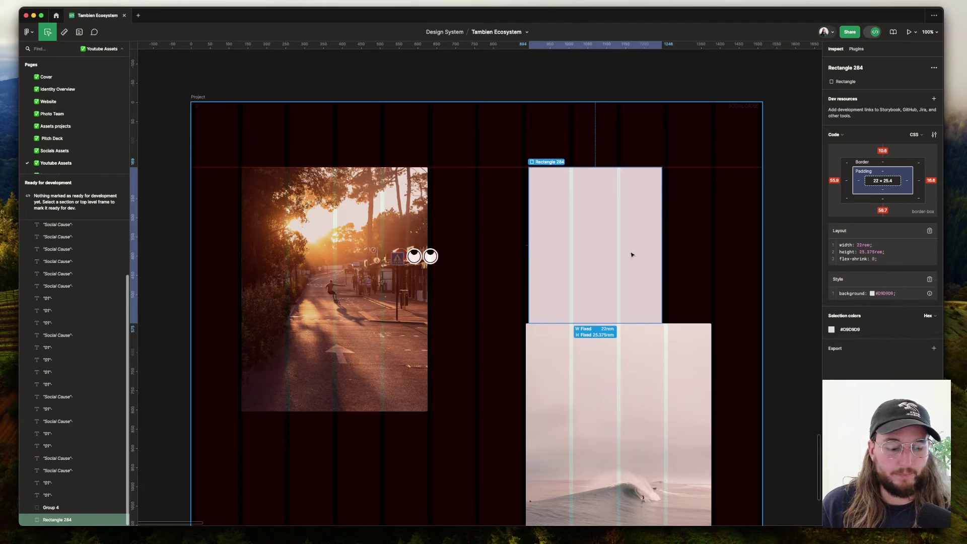
key(shift+d)
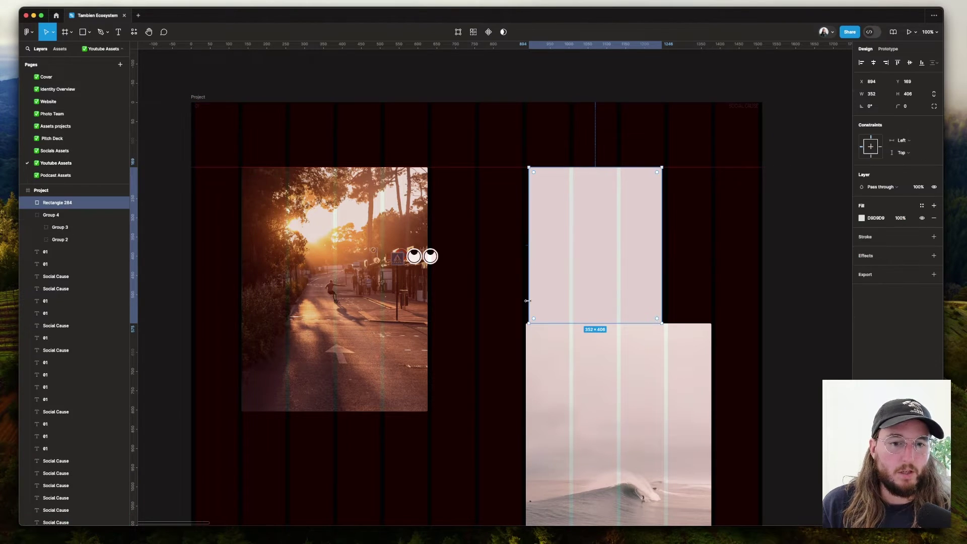
Step: Delete the measuring rectangle in Figma, then return to Webflow and select the surf photo's project__card link
key(Delete)
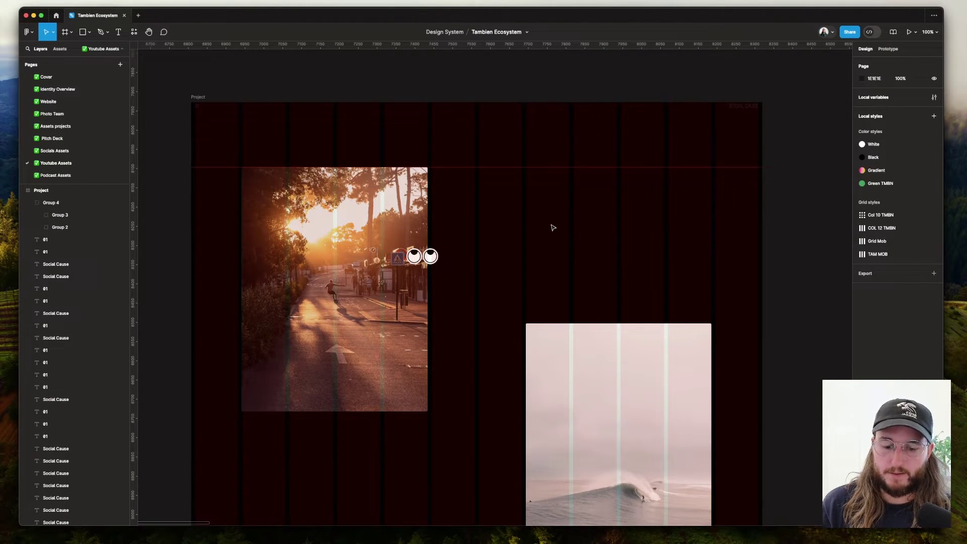
key(super+Tab)
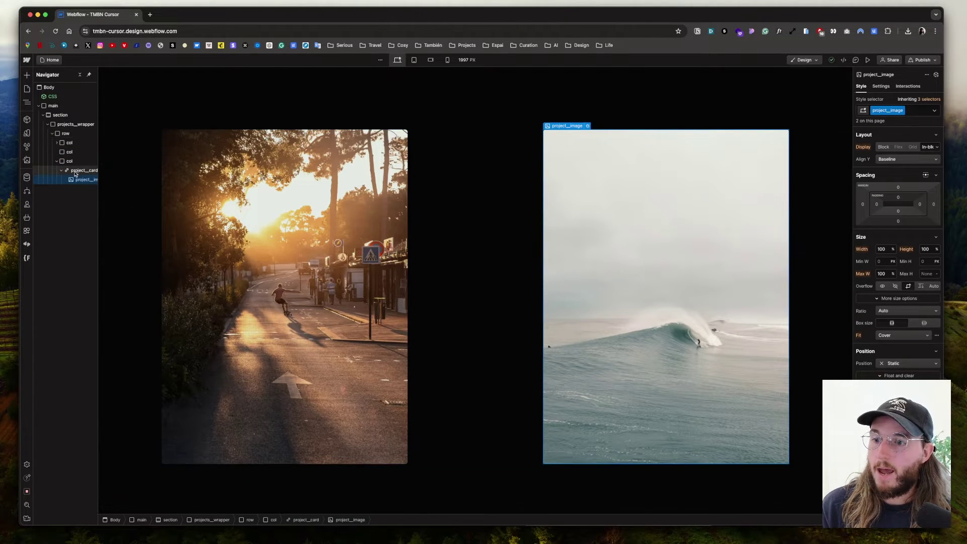
click(76, 171)
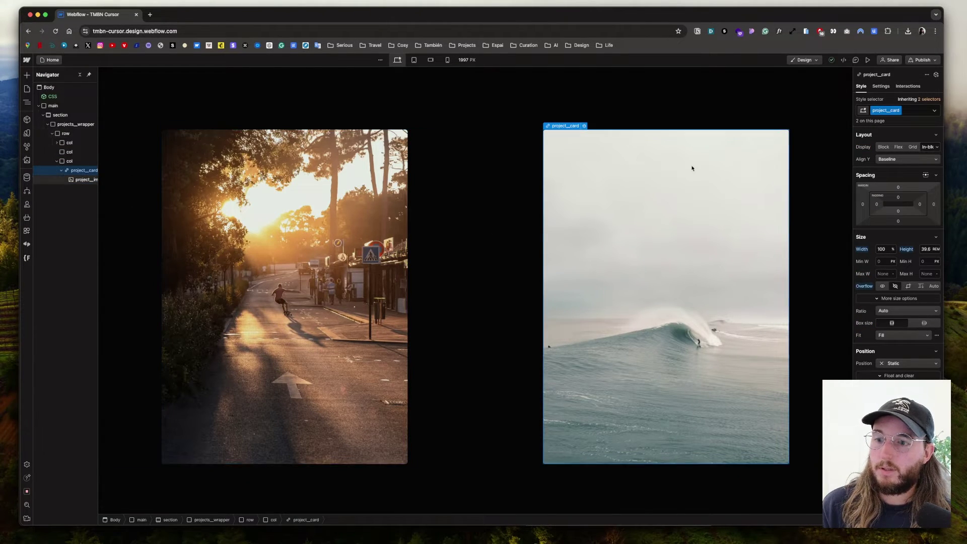
Step: Add the combo class project__card--margin to the surf photo's project card
click(912, 110)
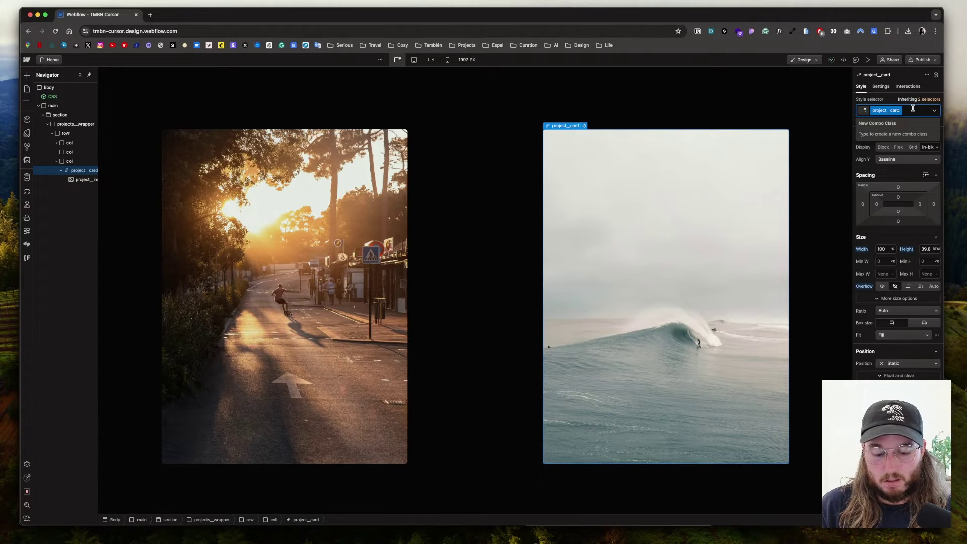
text(project)
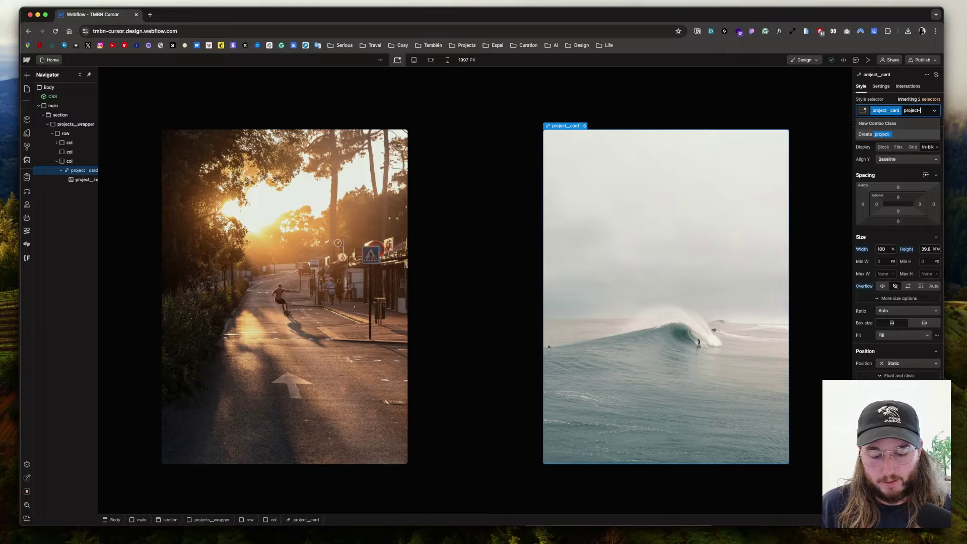
text(_card--margin)
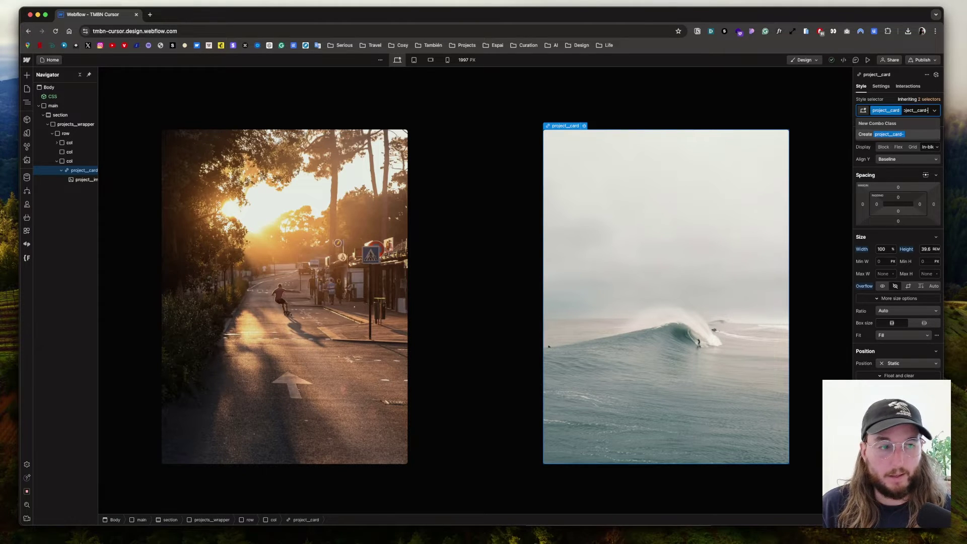
key(Return)
Step: Set the surf card's top margin to the rem height measured in Figma and check the vertical offset on the page
click(899, 198)
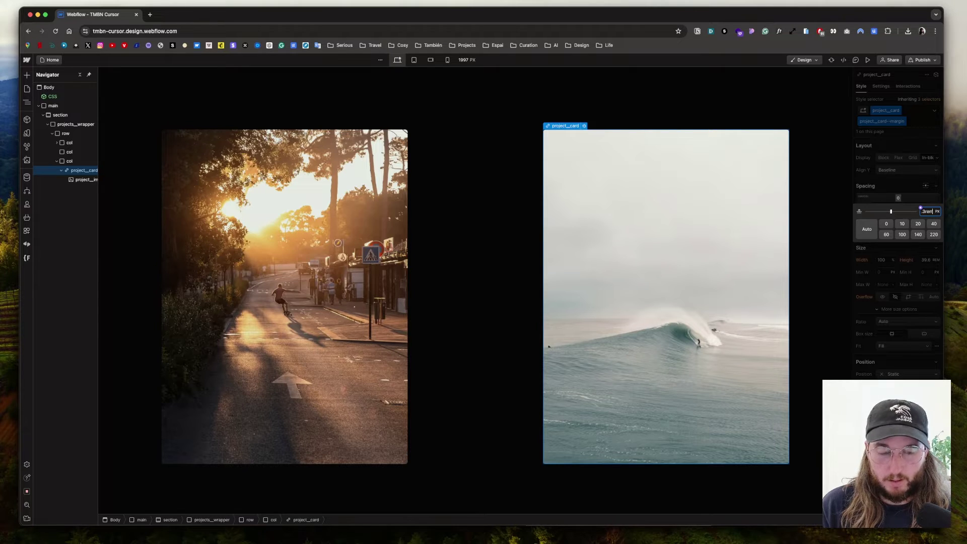
text(3rem)
key(Return)
click(497, 227)
scroll(497, 227, down, 5)
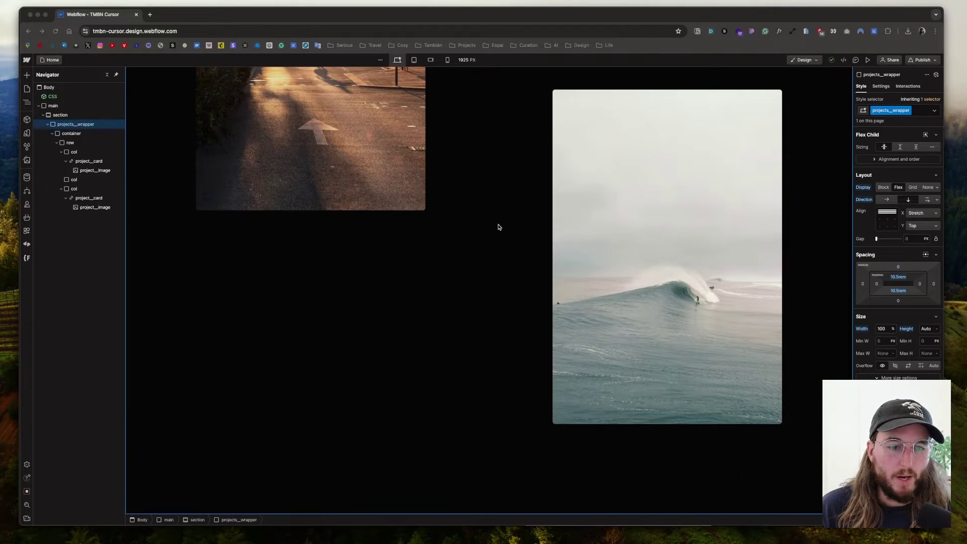
scroll(499, 227, up, 5)
scroll(499, 226, down, 2)
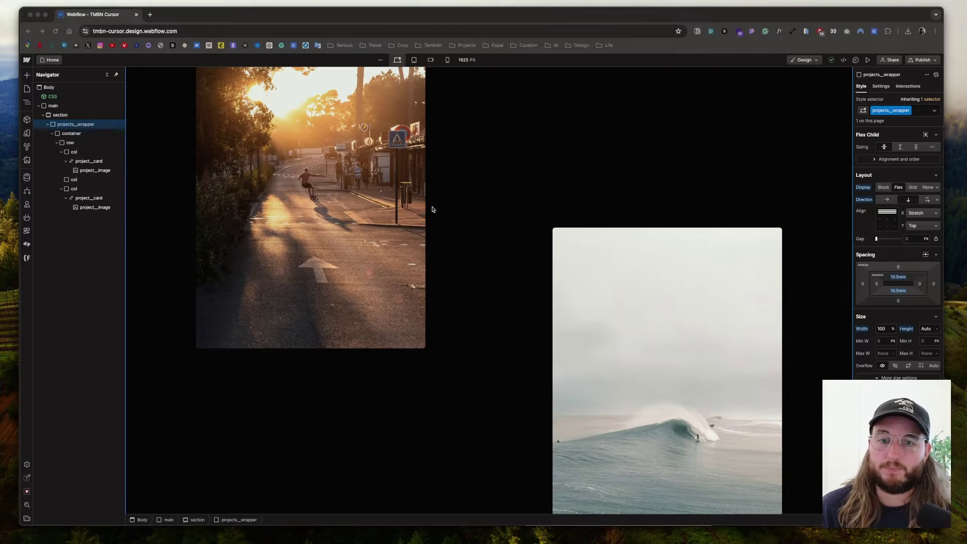
Step: Add a div block directly to the Body and give it the class cursor__wrapper
click(49, 87)
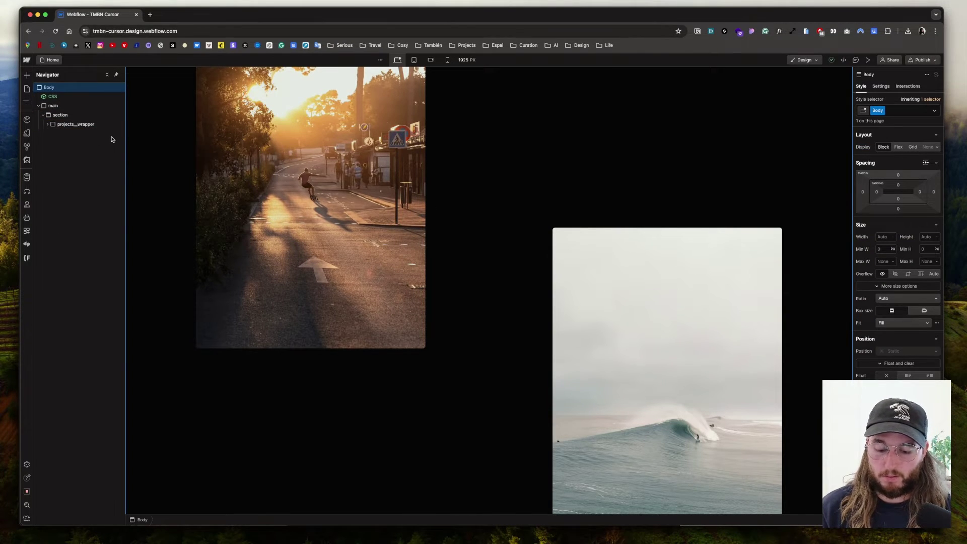
key(super+k)
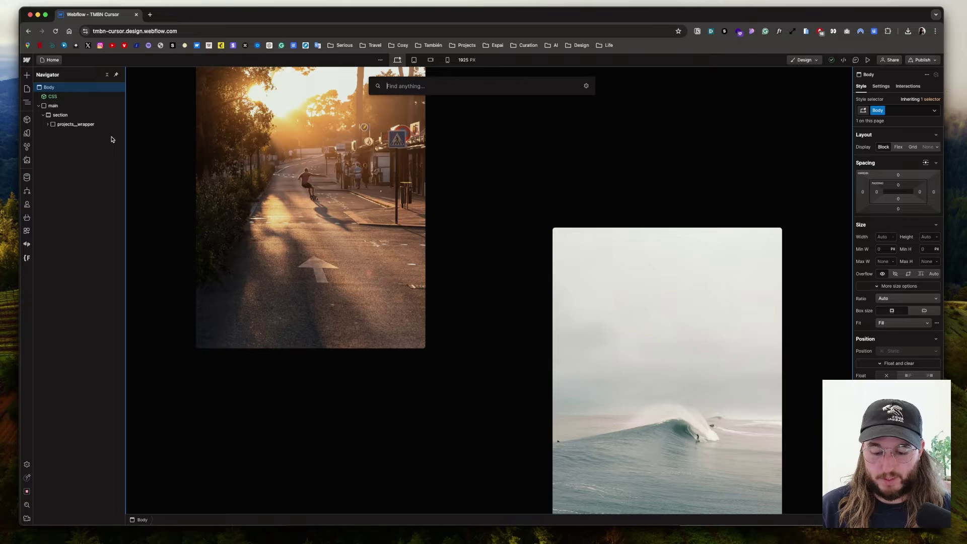
text(div)
key(Return)
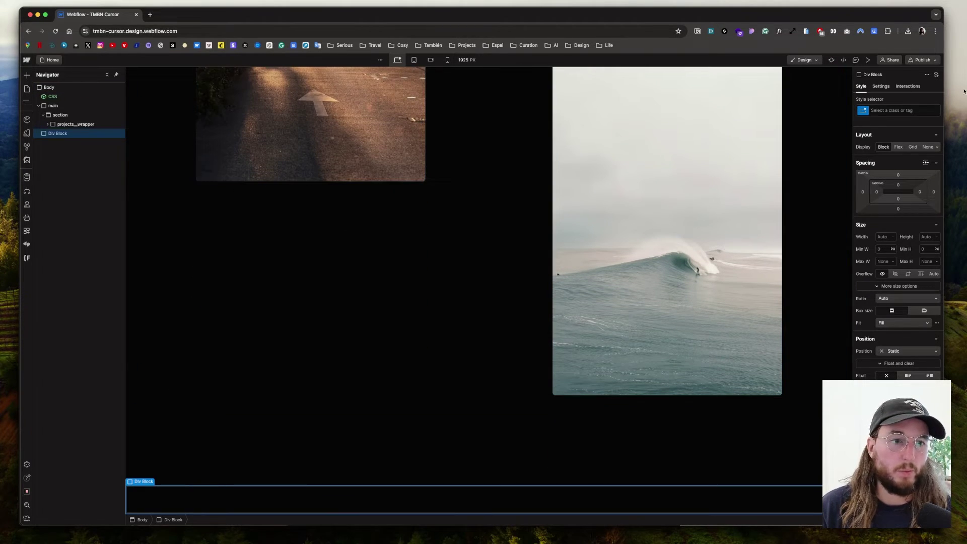
click(910, 109)
text(cursor_)
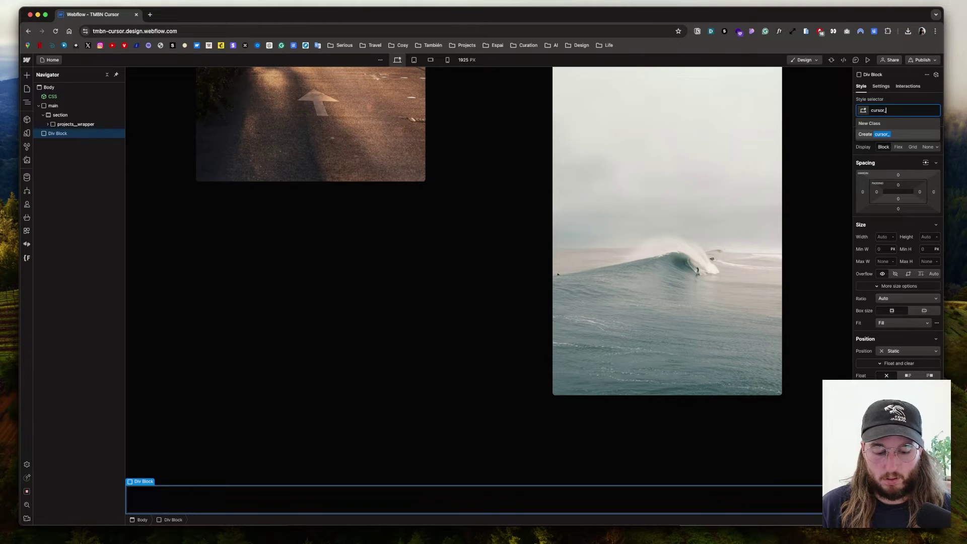
text(_wrapper)
key(Return)
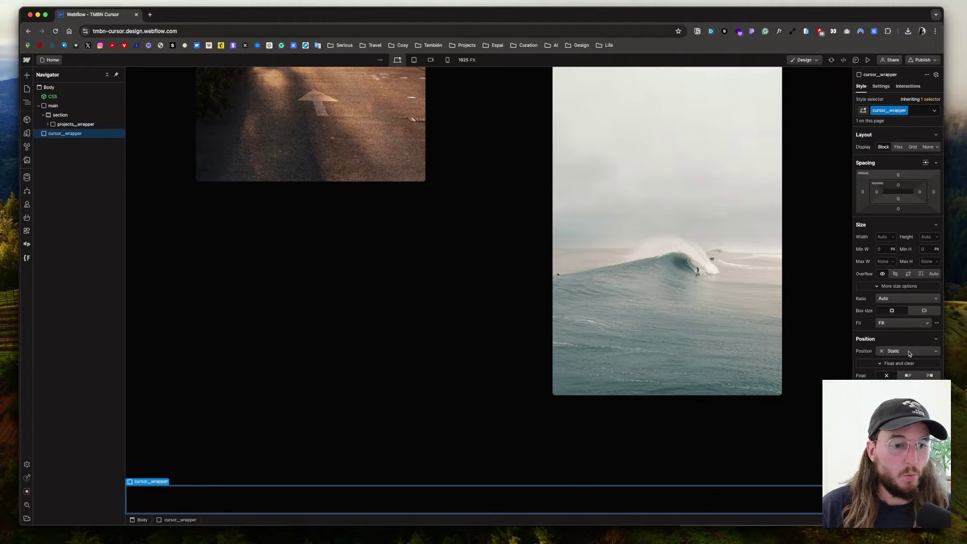
Step: Set cursor__wrapper to Fixed position, anchored at 0% to all four sides of the viewport
click(910, 351)
click(902, 379)
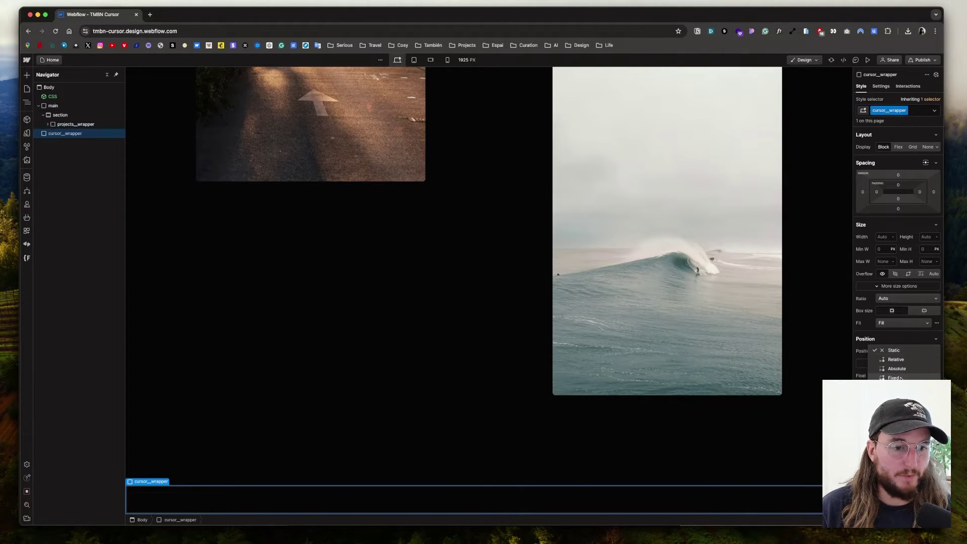
click(937, 362)
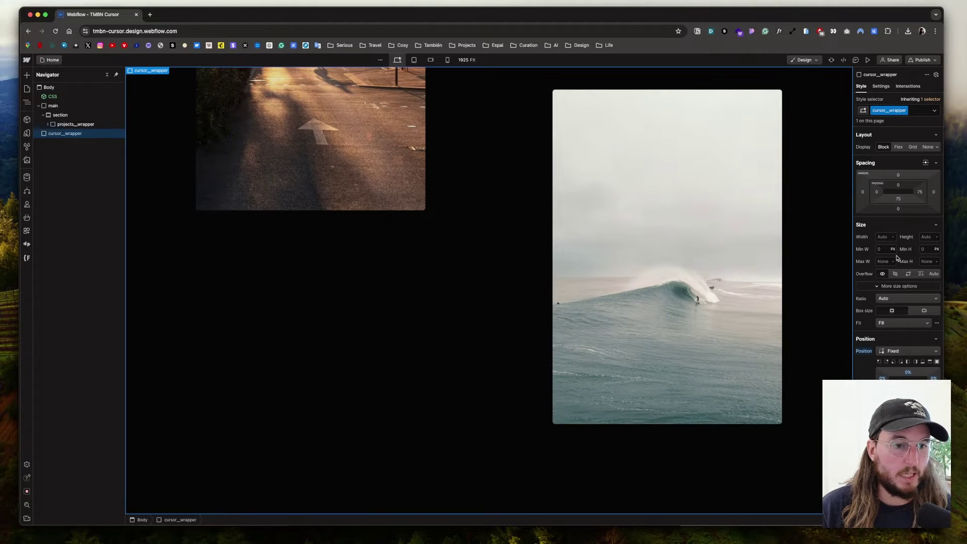
Step: Set cursor__wrapper's width to 100% and its height to 100vh
click(883, 237)
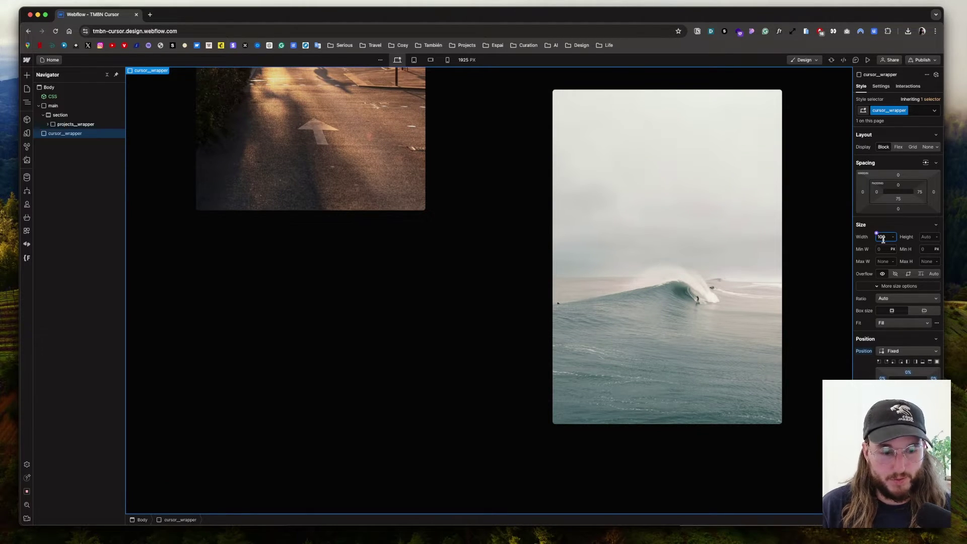
text(100%)
key(Return)
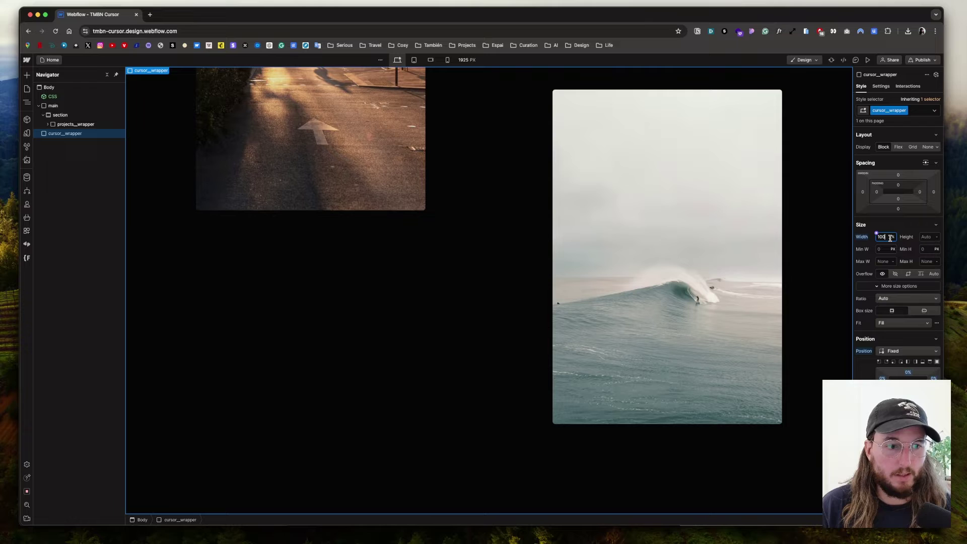
click(925, 237)
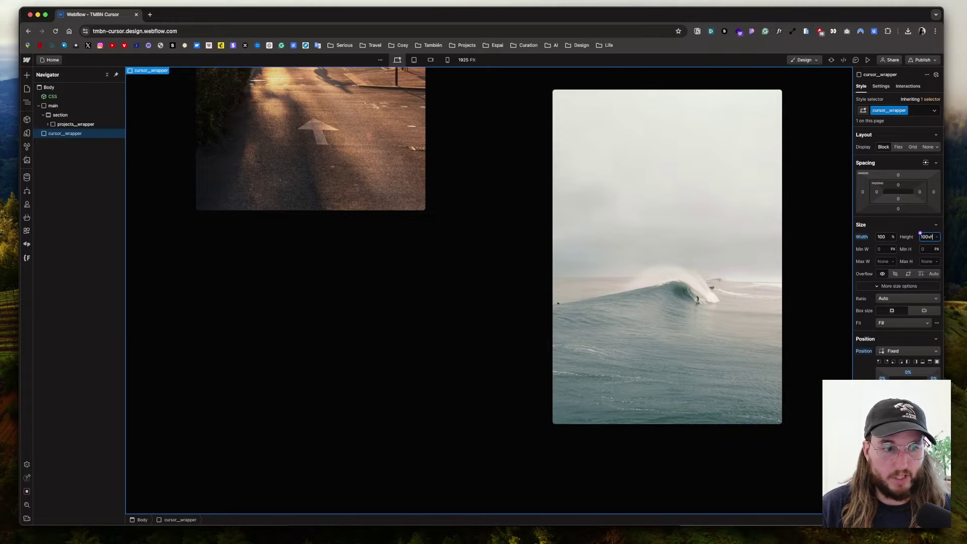
text(100vh)
key(Return)
Step: Check that the fixed wrapper stays in place over the page, then give it a flex layout centred on both axes
scroll(694, 106, down, 2)
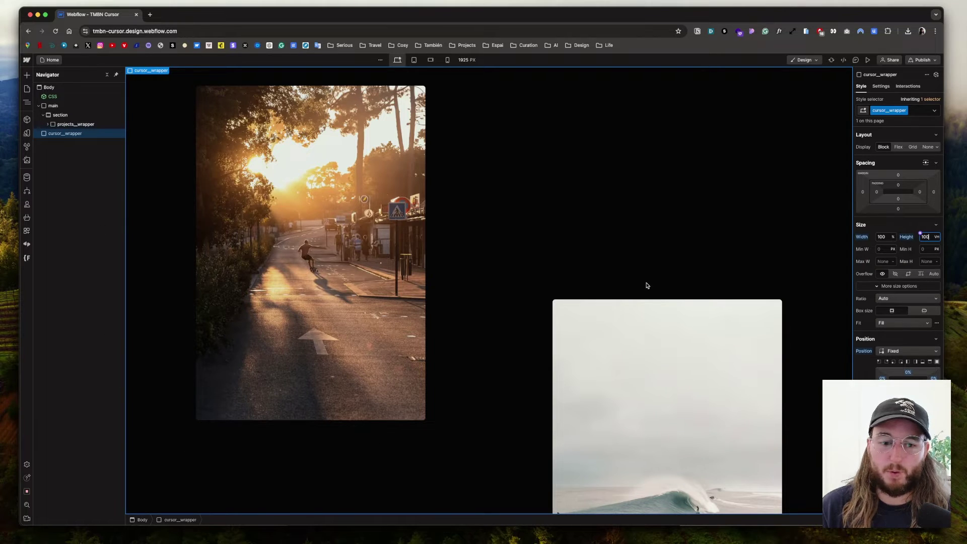
scroll(647, 286, down, 4)
scroll(431, 229, down, 1)
scroll(432, 229, up, 6)
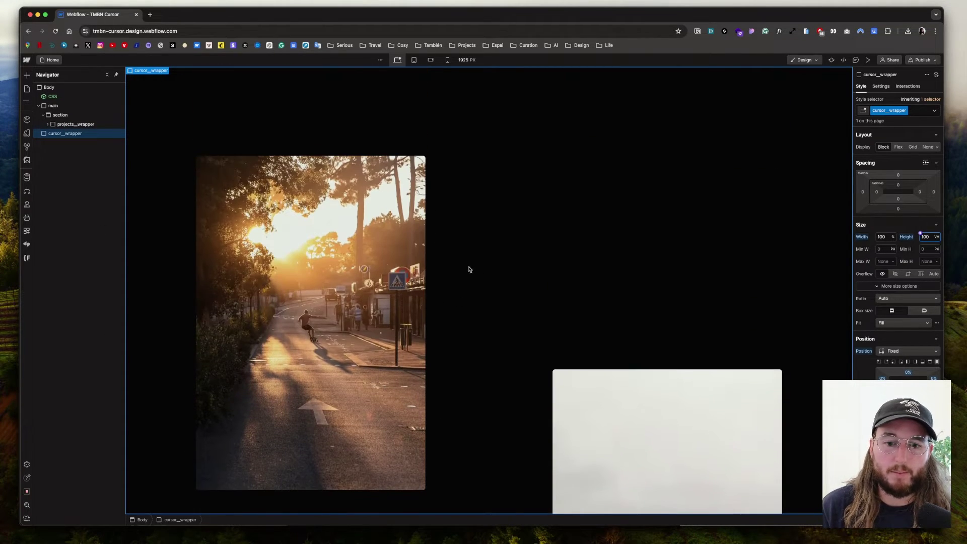
scroll(509, 276, down, 3)
scroll(508, 276, up, 3)
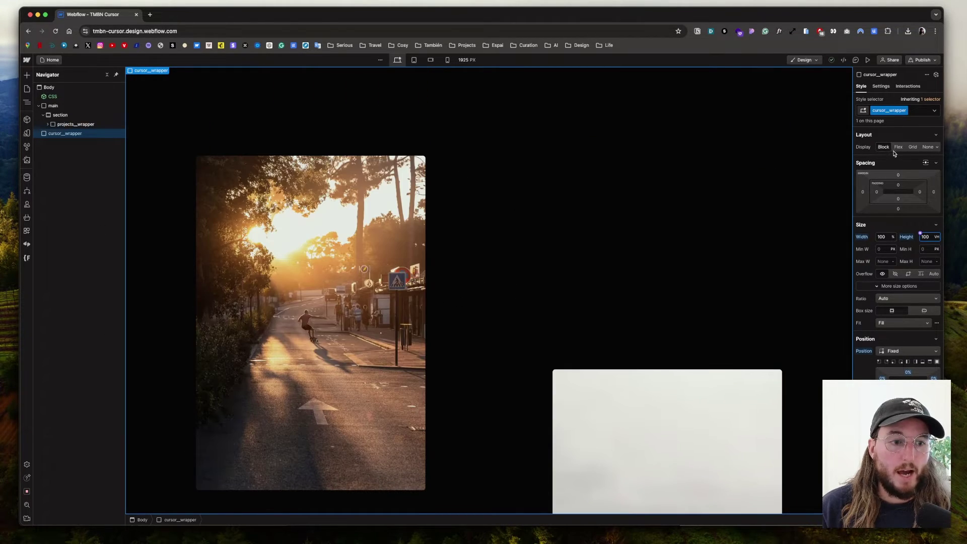
click(898, 147)
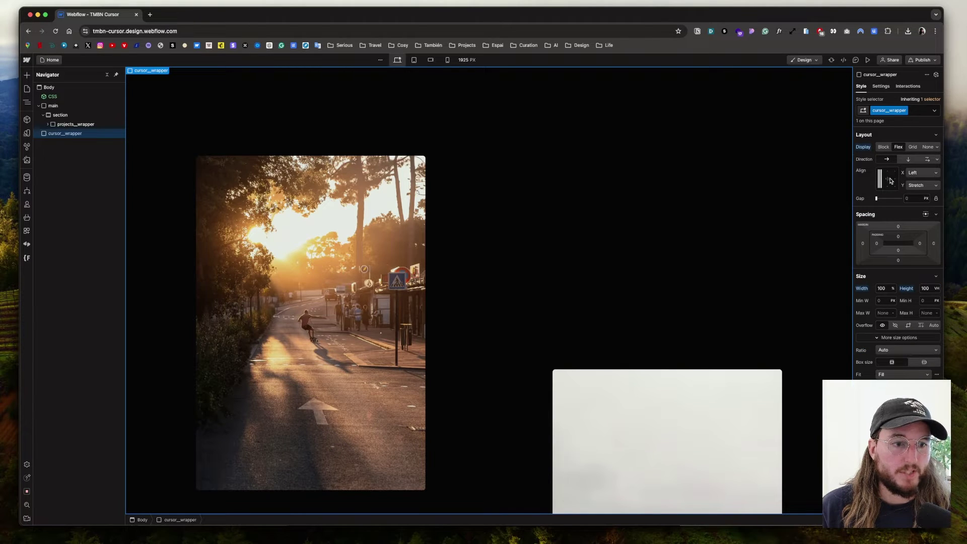
click(889, 179)
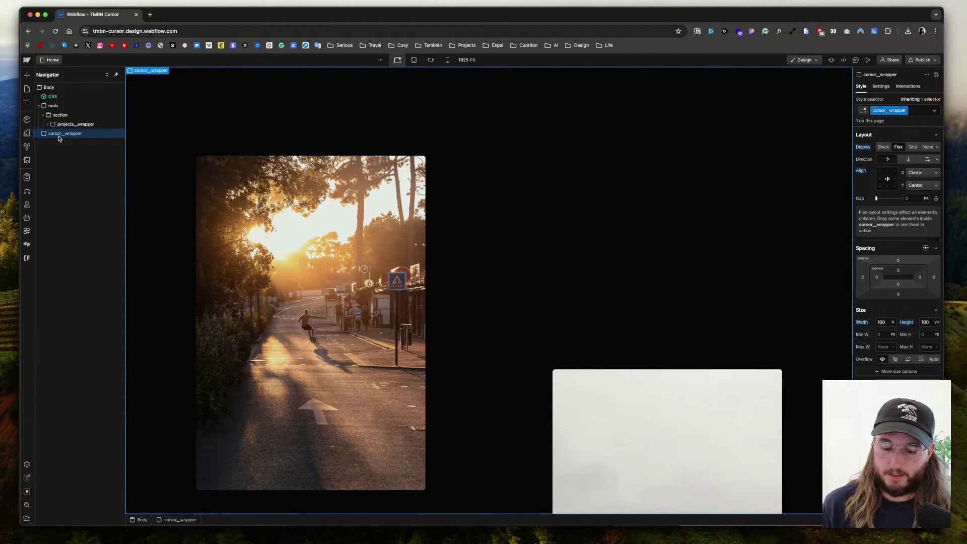
Step: Add a div block inside cursor__wrapper and give it the class cursor
key(super+k)
text(div)
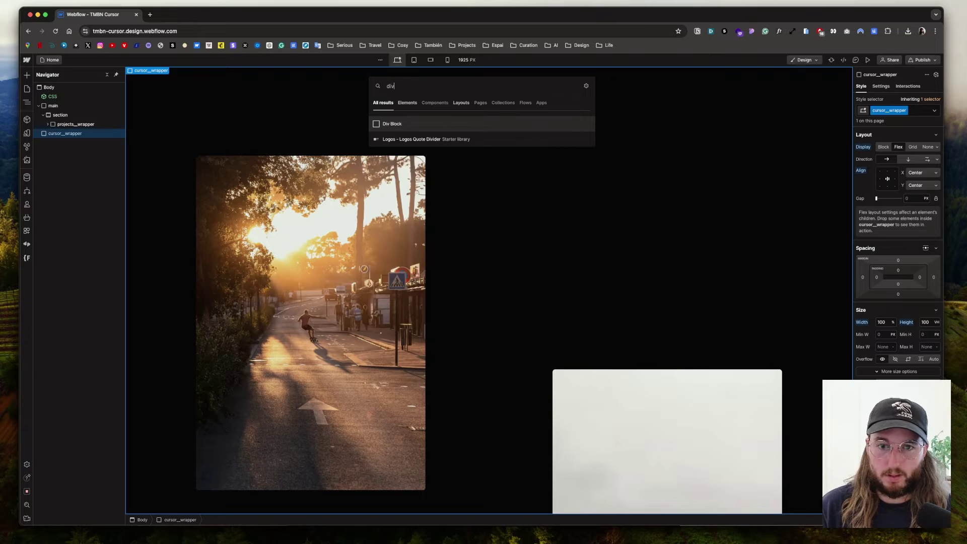
key(Return)
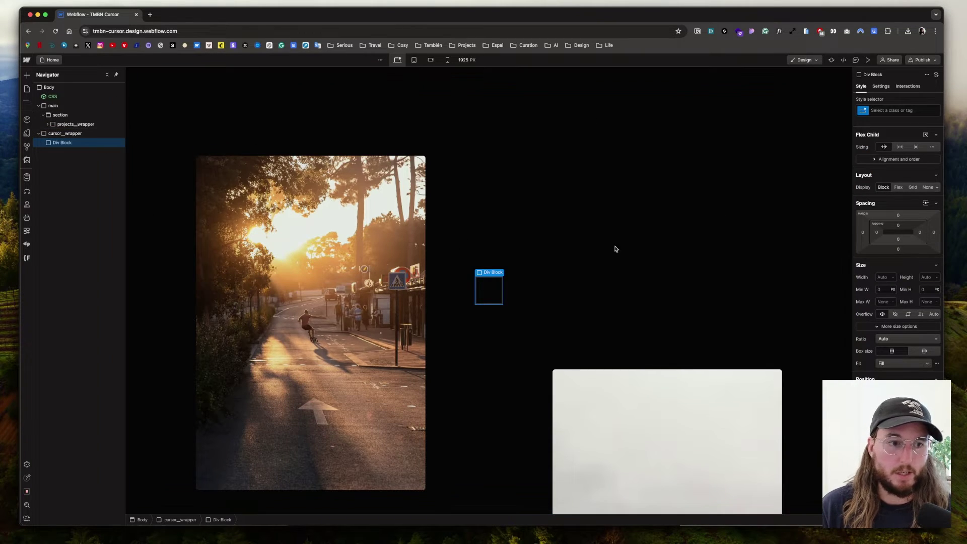
click(895, 108)
text(cursor)
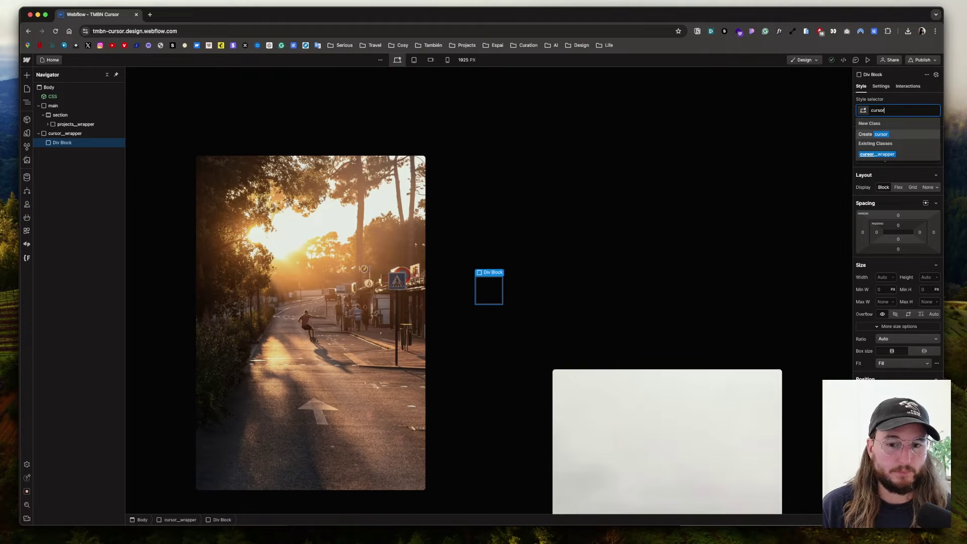
key(Return)
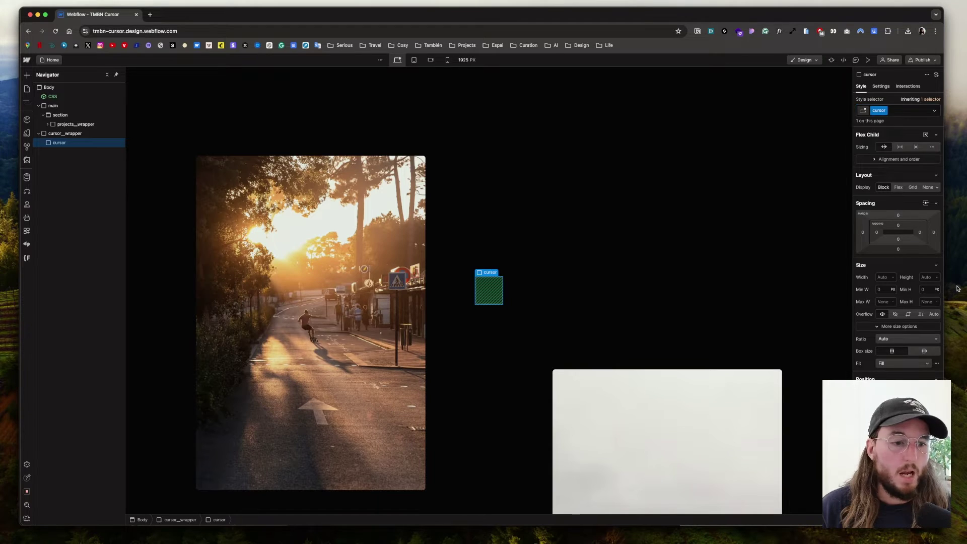
Step: Set the cursor block's width and height to Auto and make it a horizontal flex container
drag(898, 240, 920, 232)
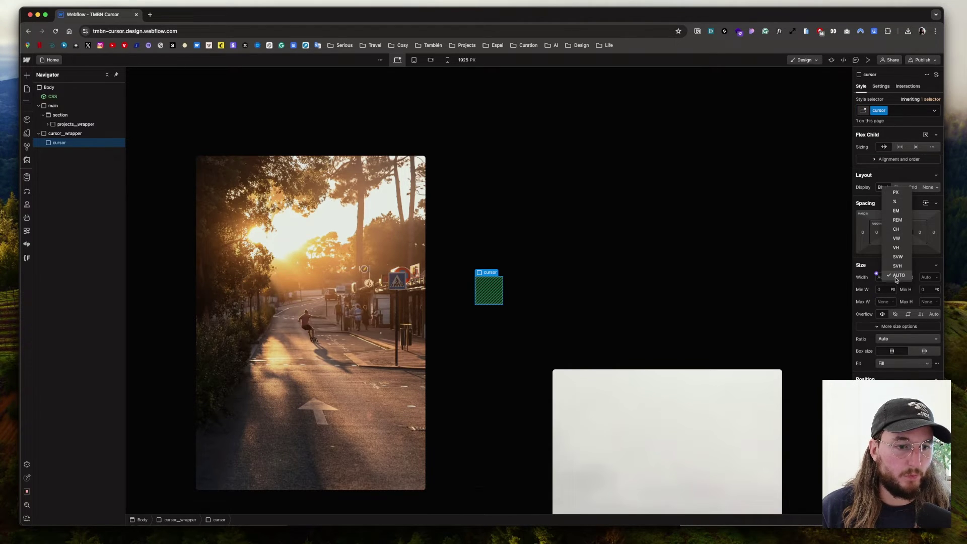
click(938, 277)
click(928, 272)
alt+click(920, 232)
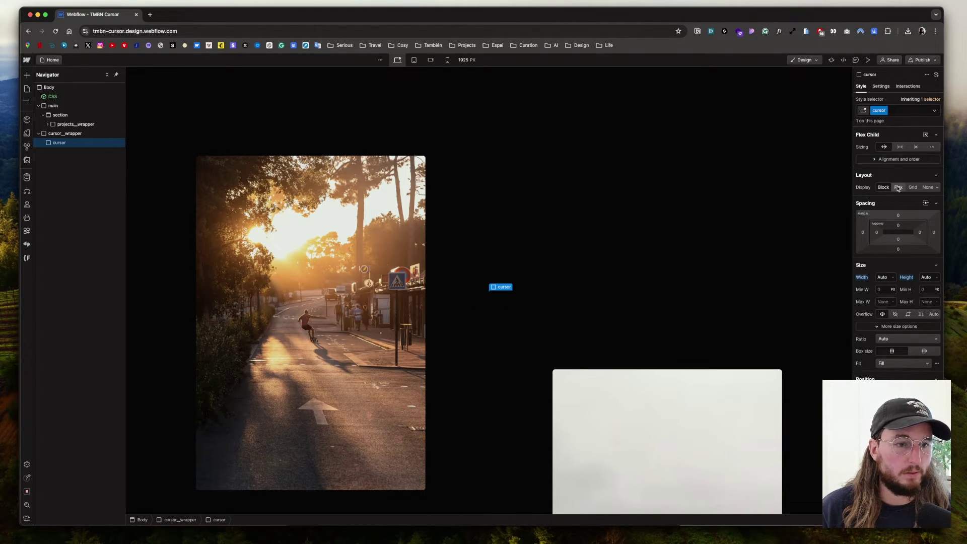
click(898, 187)
click(889, 199)
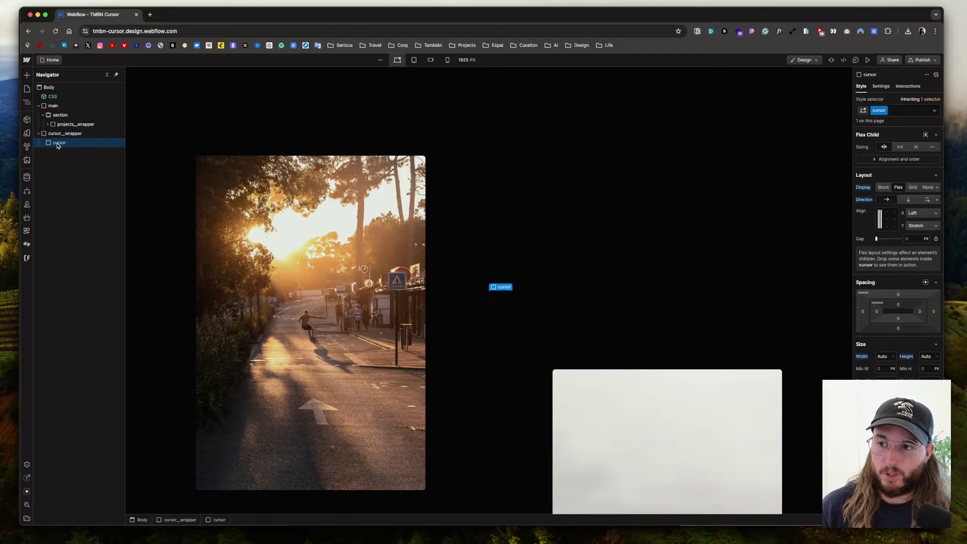
Step: Add a div block inside the cursor block and enter cursor__eye as its class
key(super+k)
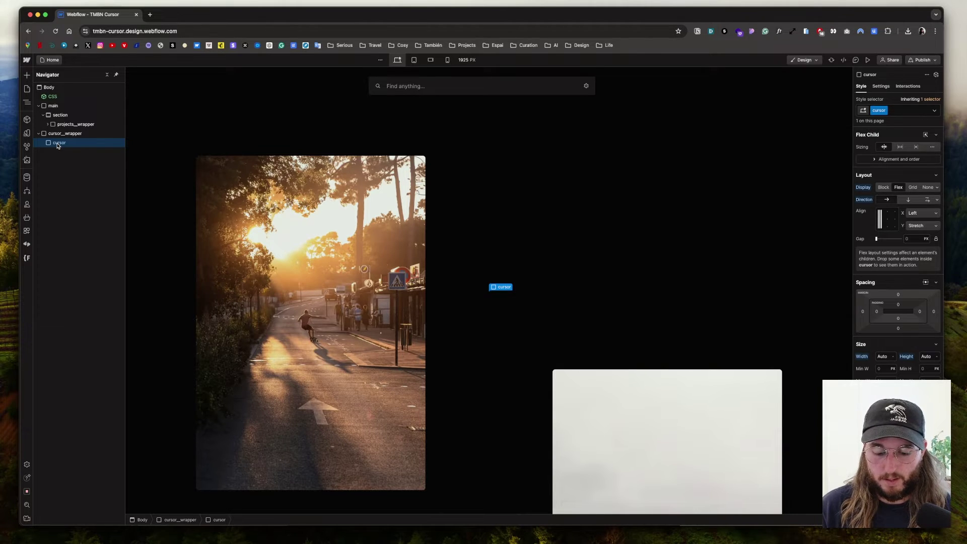
text(div)
key(Return)
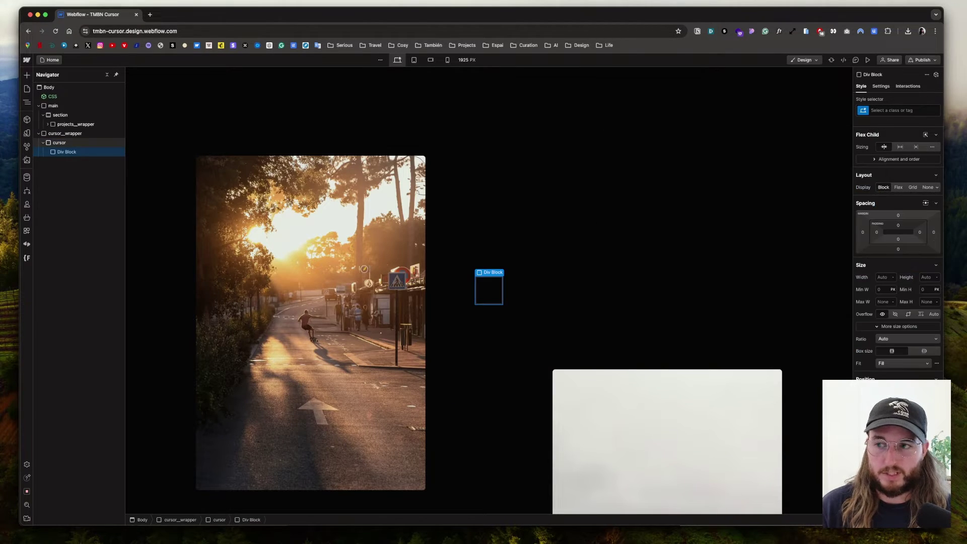
click(902, 110)
text(cursor__eye)
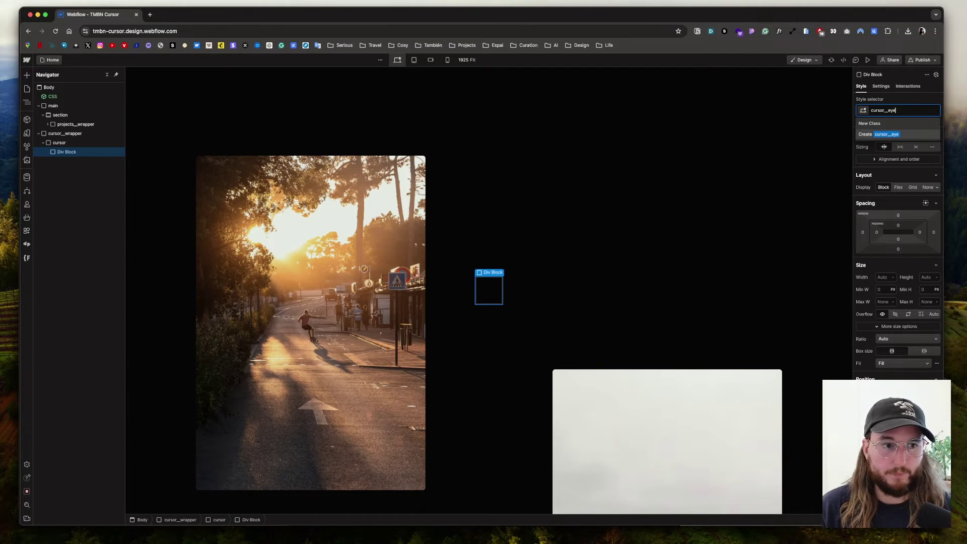
Step: Switch to Figma, duplicate the eye's outer ellipse beside the pair of eyes and inspect the copy in Dev Mode
key(super+Tab)
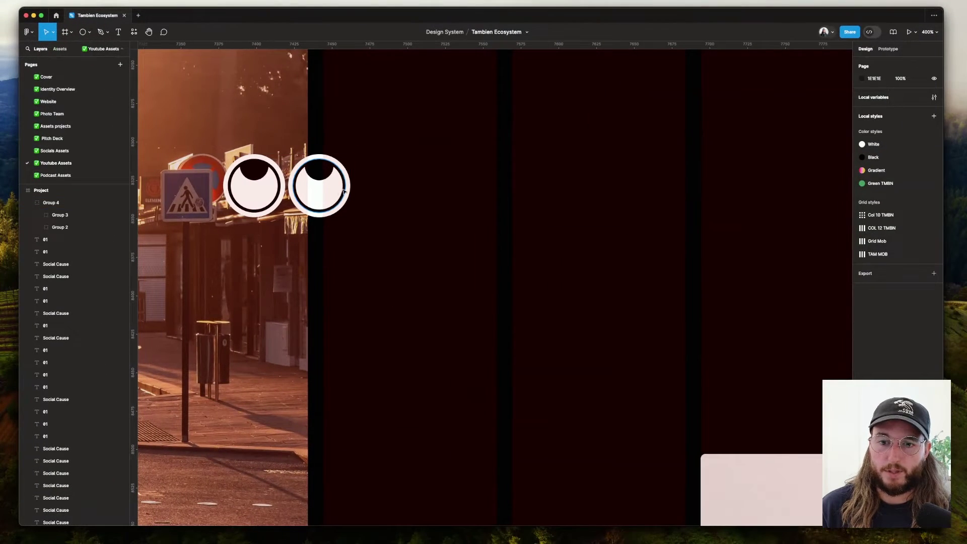
double_click(343, 169)
drag(342, 171, 460, 172)
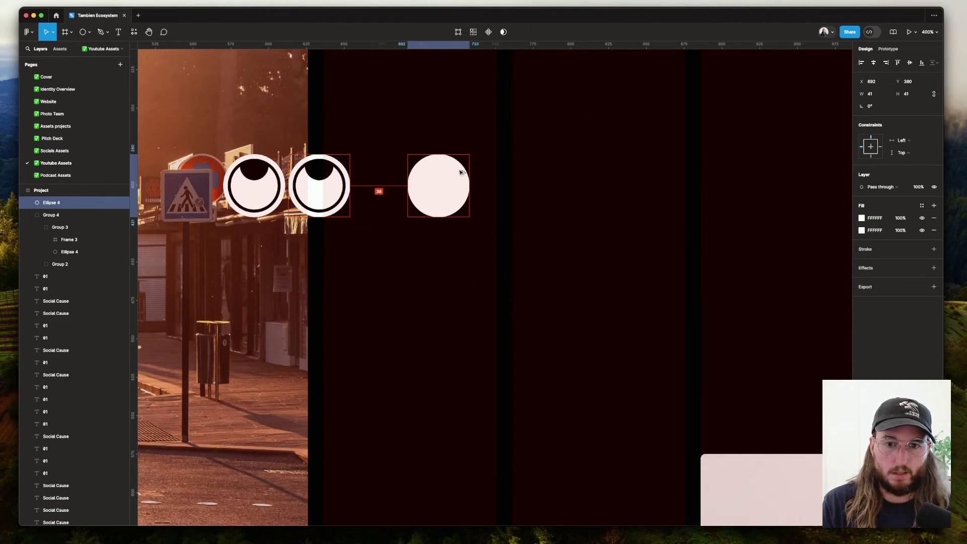
key(shift+d)
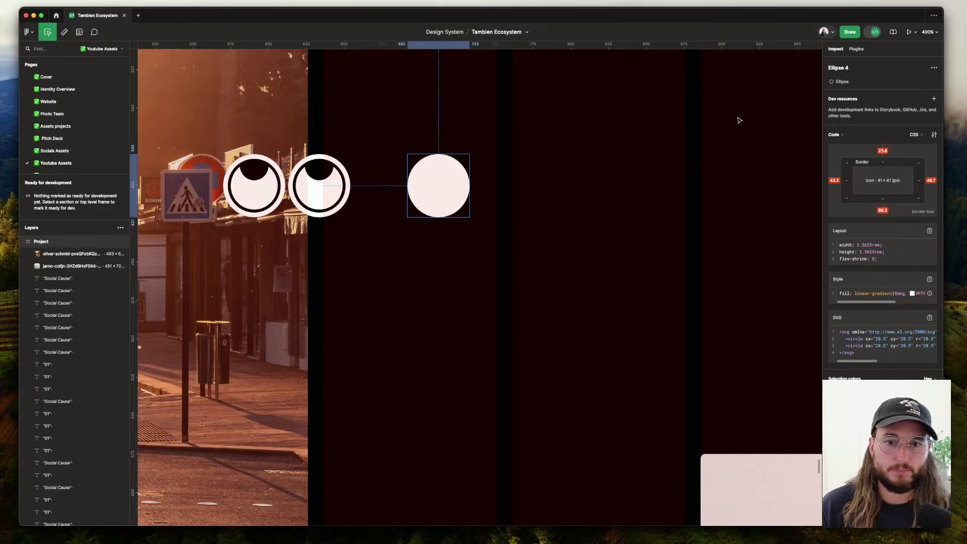
Step: Switch back to Webflow and give cursor__eye the light background colour and a 50% border radius
key(ctrl+Up)
click(723, 378)
scroll(928, 352, down, 10)
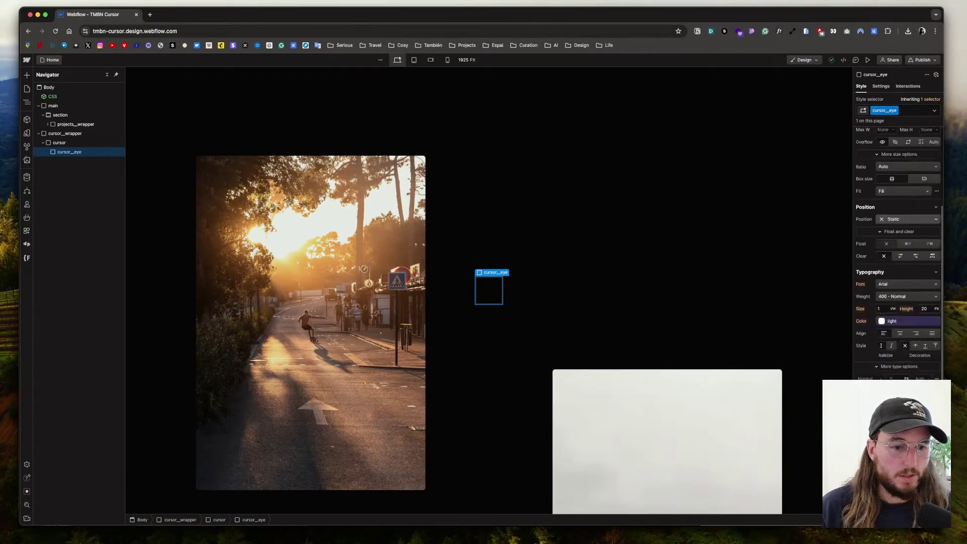
click(877, 218)
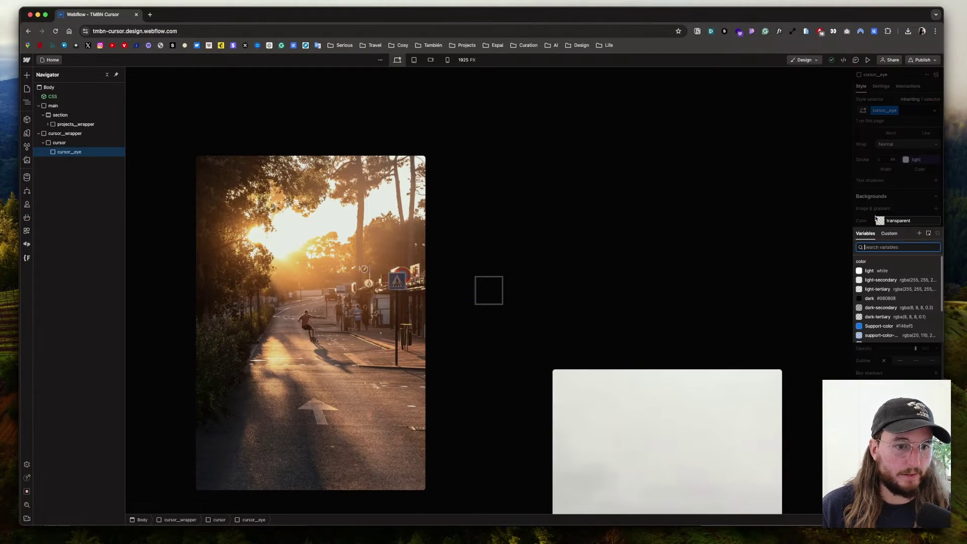
click(871, 271)
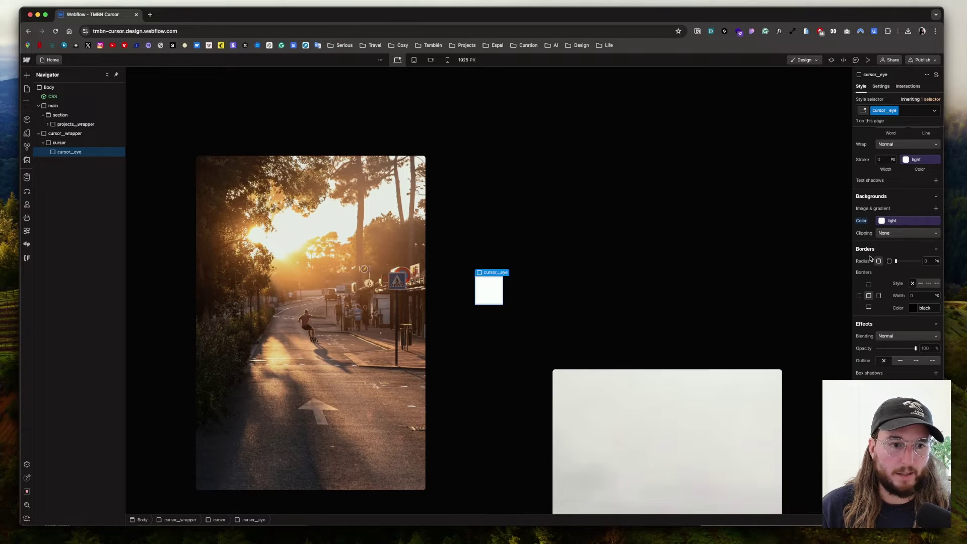
click(931, 261)
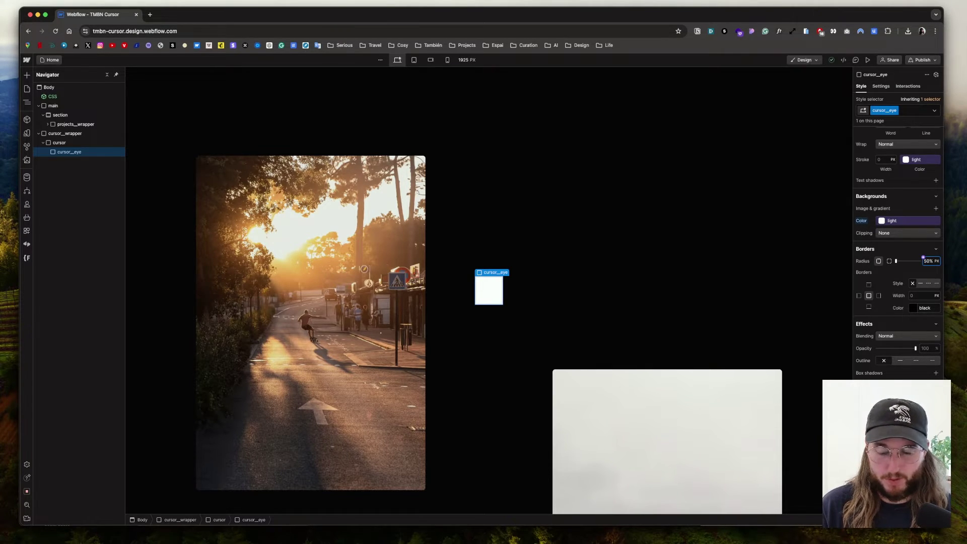
text(50%)
key(Return)
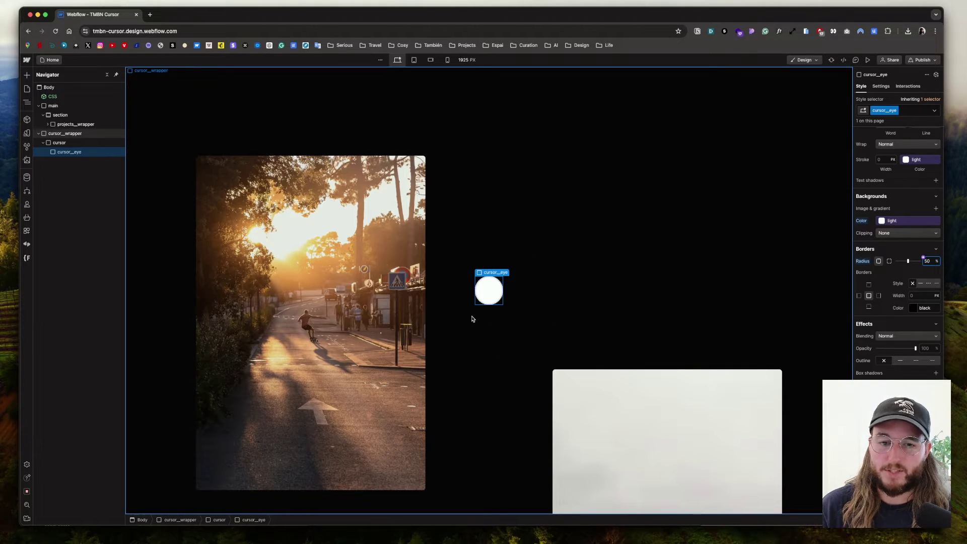
Step: Duplicate the cursor__eye block inside the cursor block, and measure the spacing between the two eyes in Figma
scroll(907, 282, up, 3)
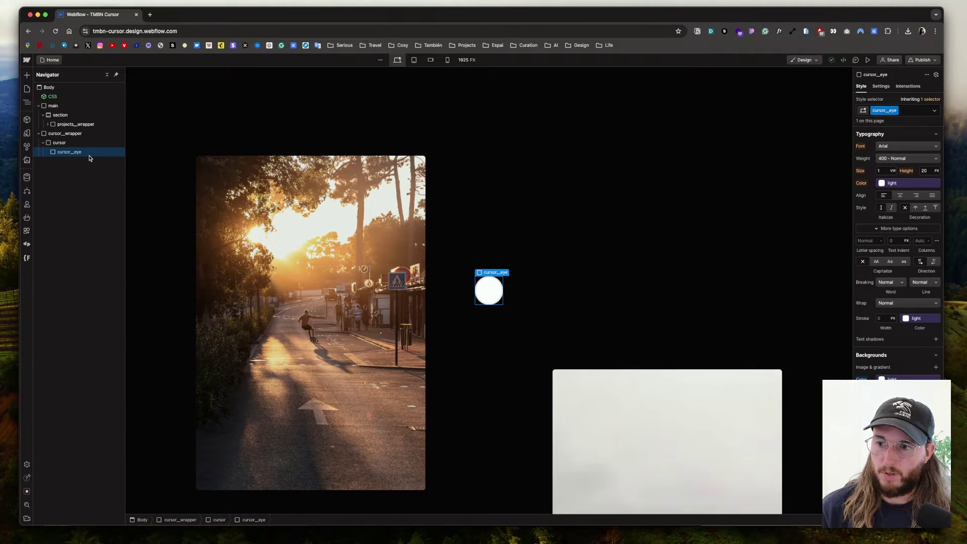
key(super+d)
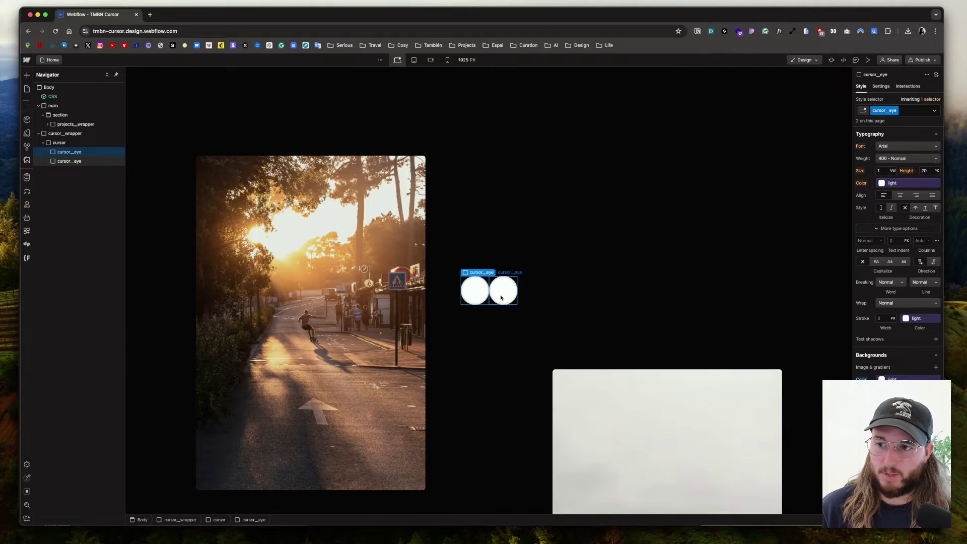
click(58, 143)
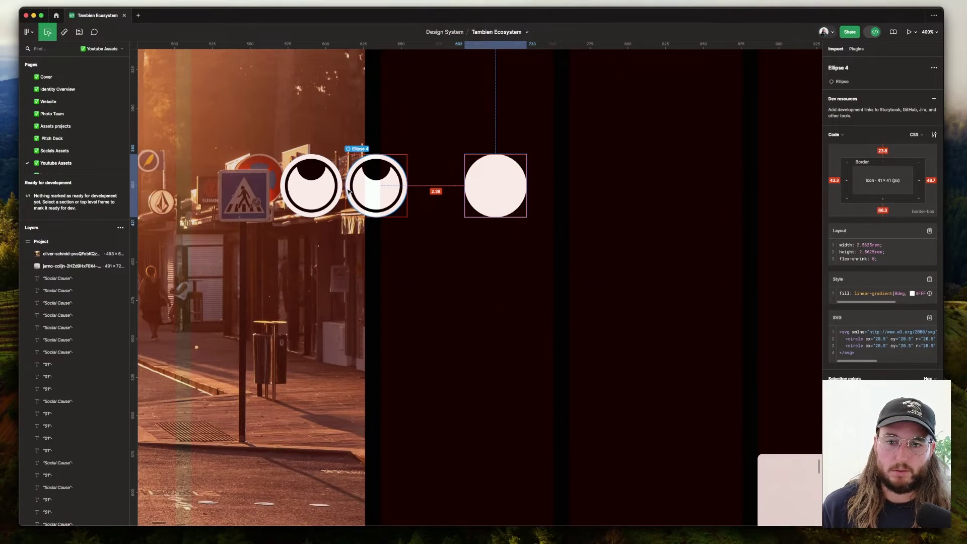
click(349, 192)
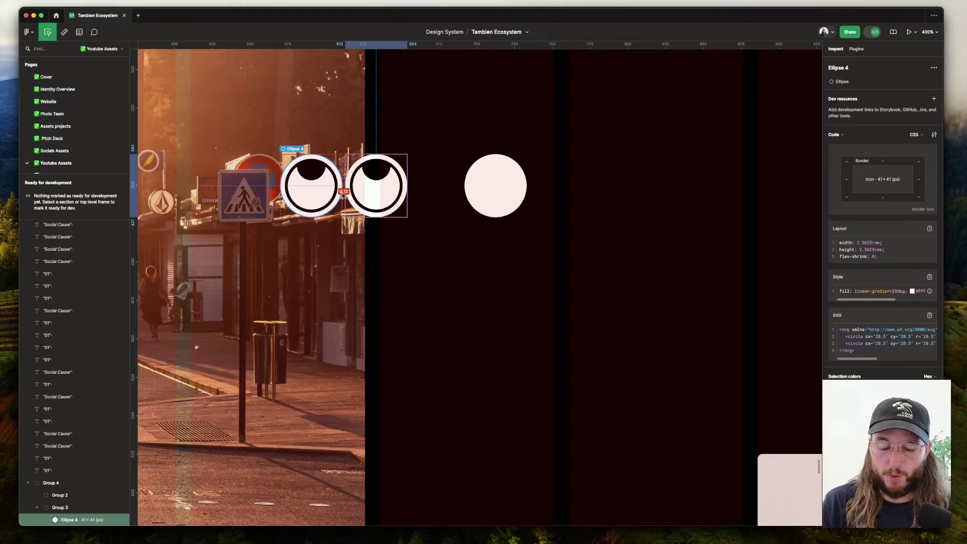
Step: Return to Webflow and set the cursor block's gap to 0.2 rem
key(ctrl+Up)
click(608, 348)
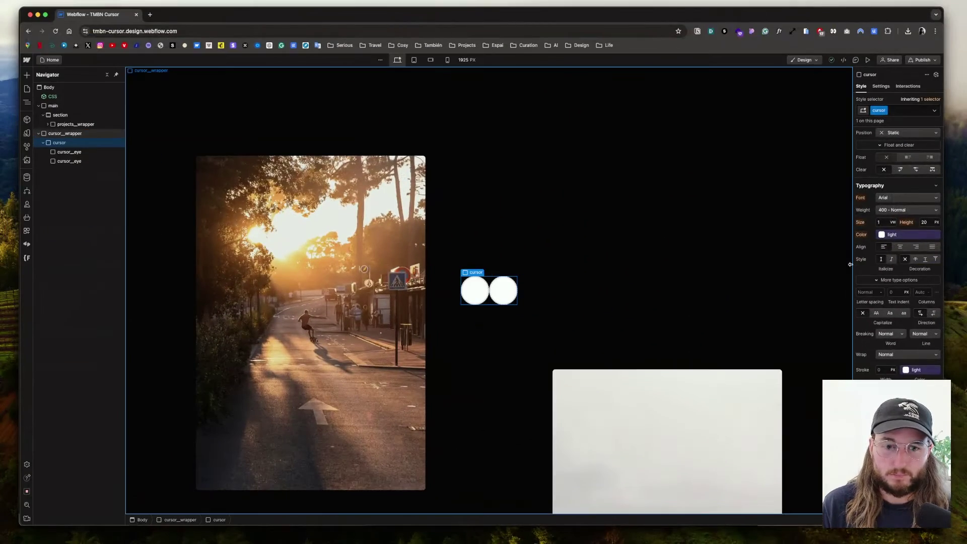
scroll(913, 196, up, 5)
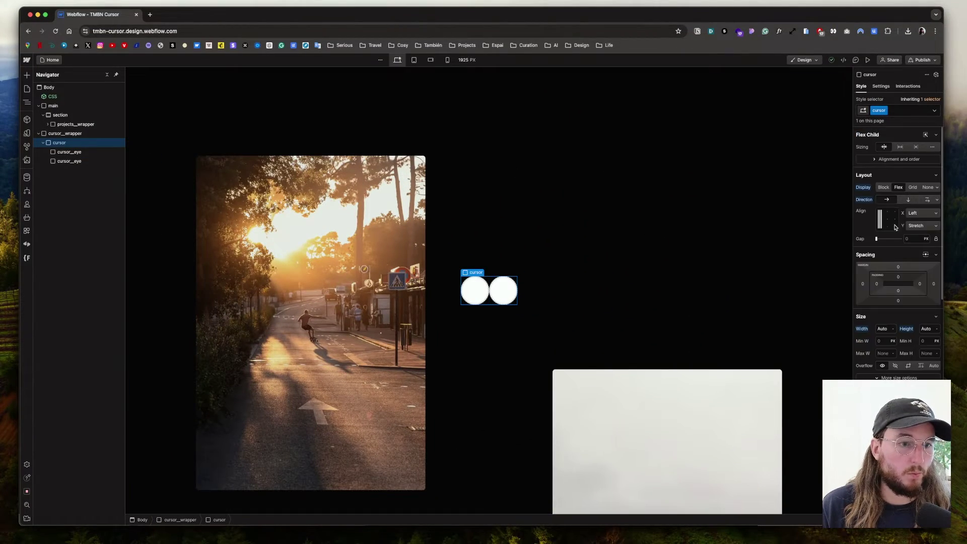
click(917, 238)
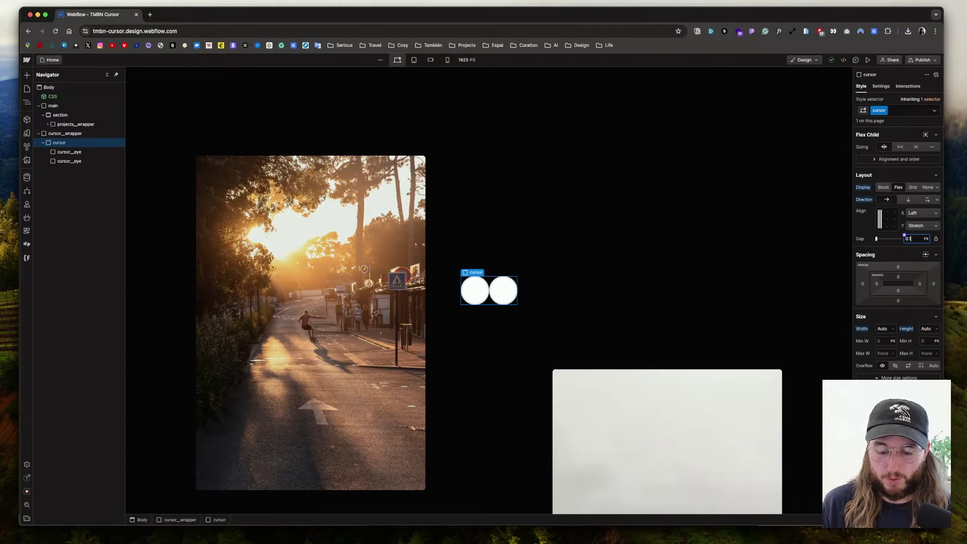
key(Return)
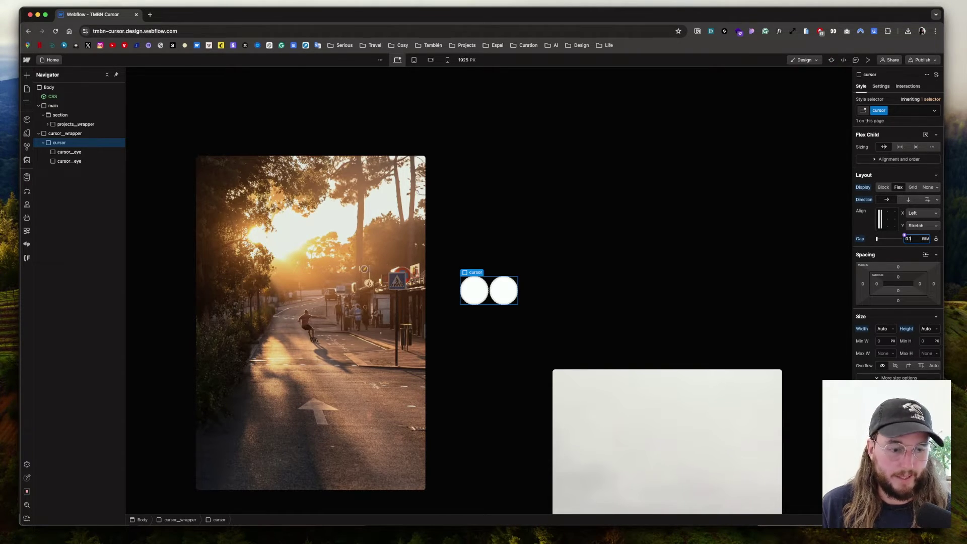
text(2)
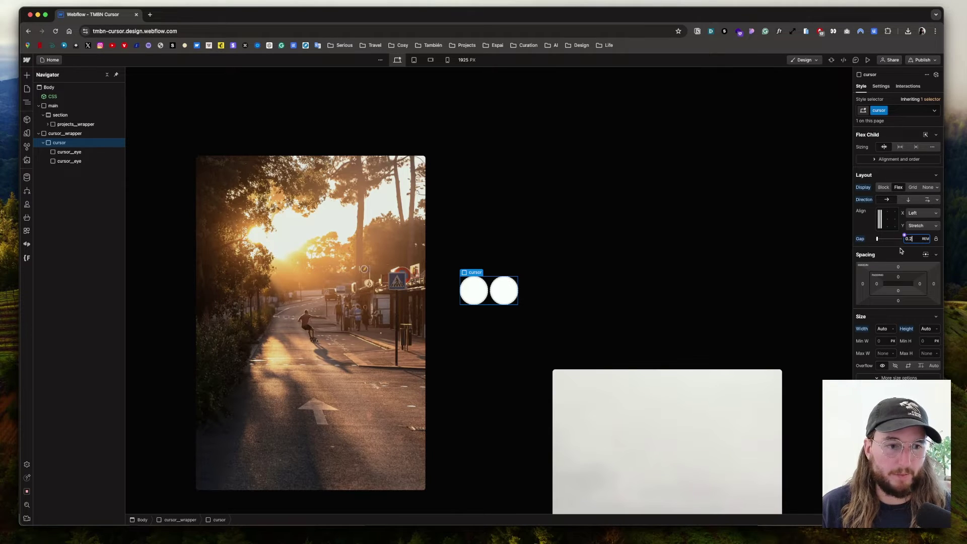
Step: Measure in Figma the inset between an eye's outer ellipse and its inner frame, then return to Webflow
click(469, 288)
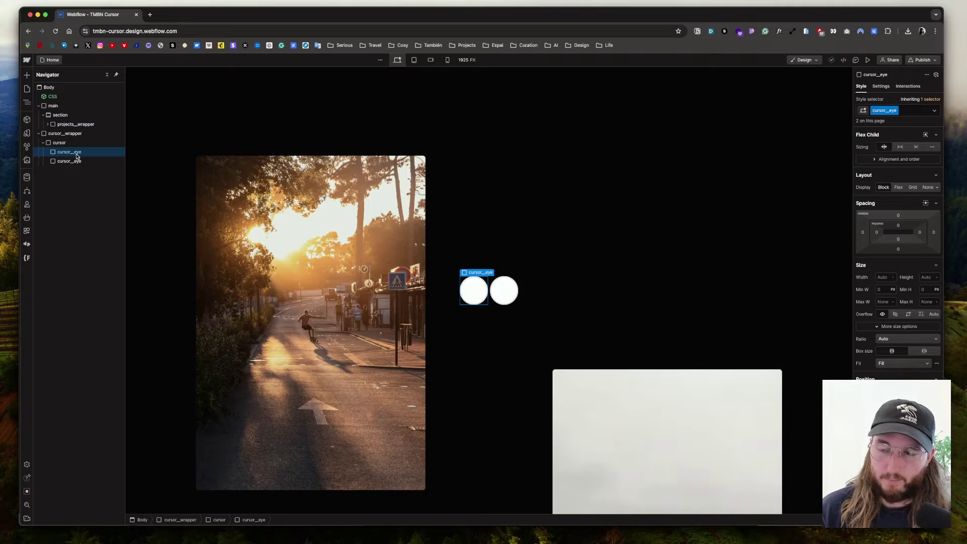
key(ctrl+Up)
click(412, 186)
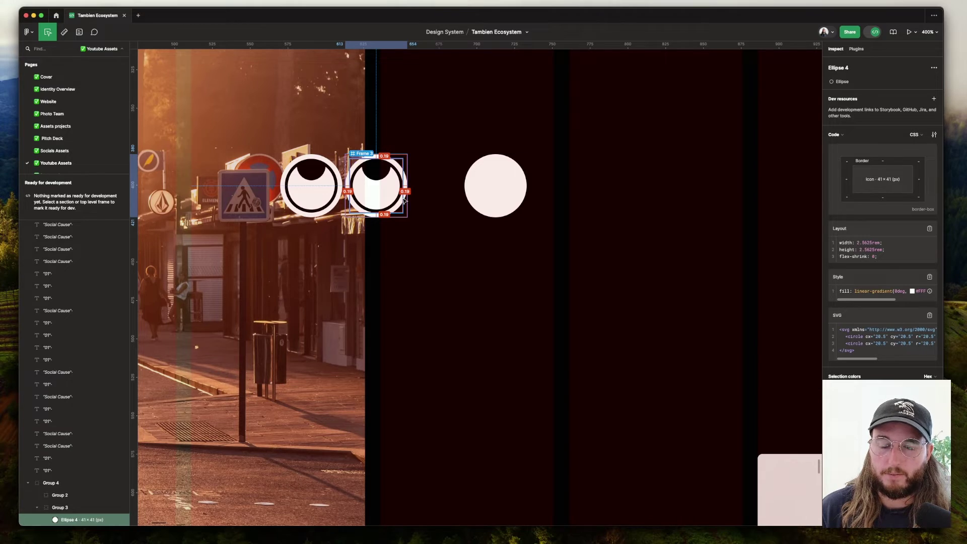
key(ctrl+Up)
click(569, 344)
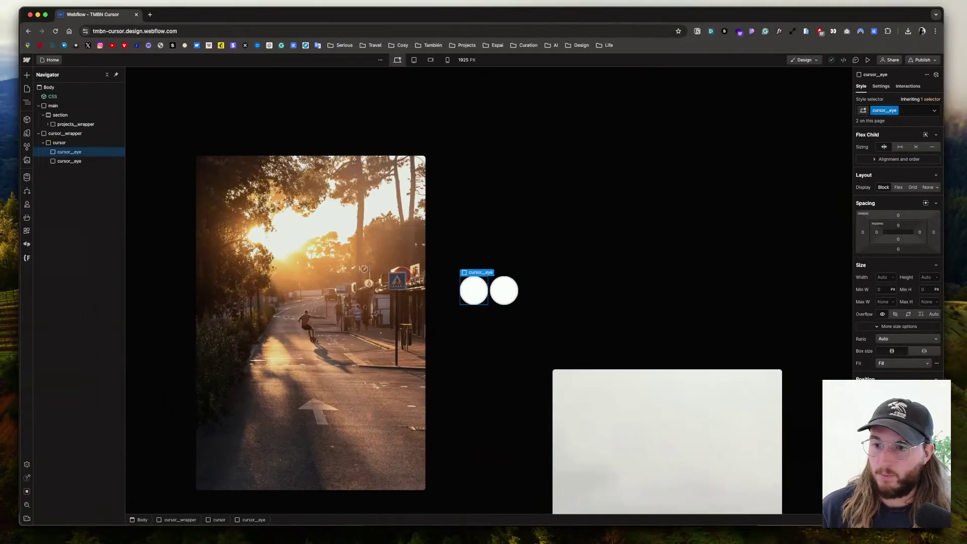
Step: Add a div block with the class cursor__stroke inside the first cursor__eye, and set cursor__eye's display to Flex
key(super+e)
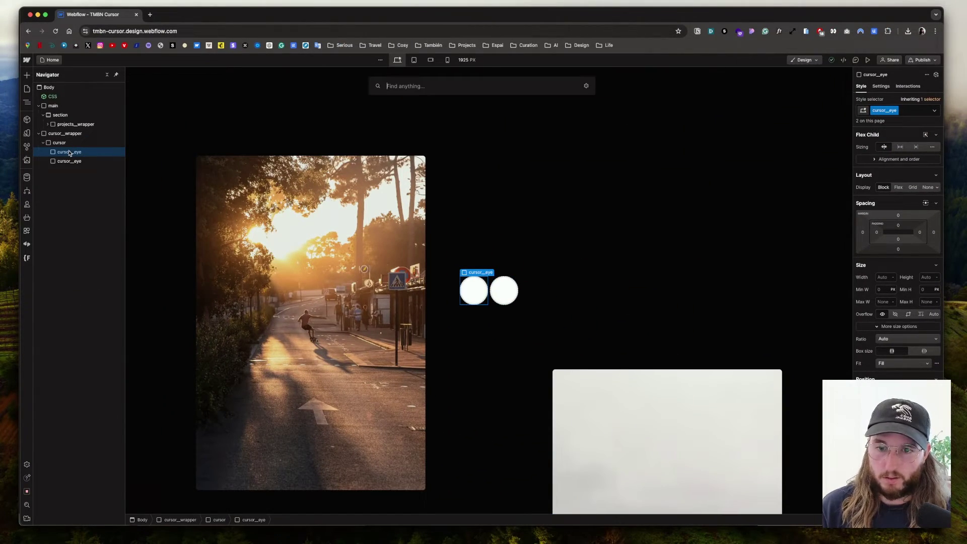
text(div)
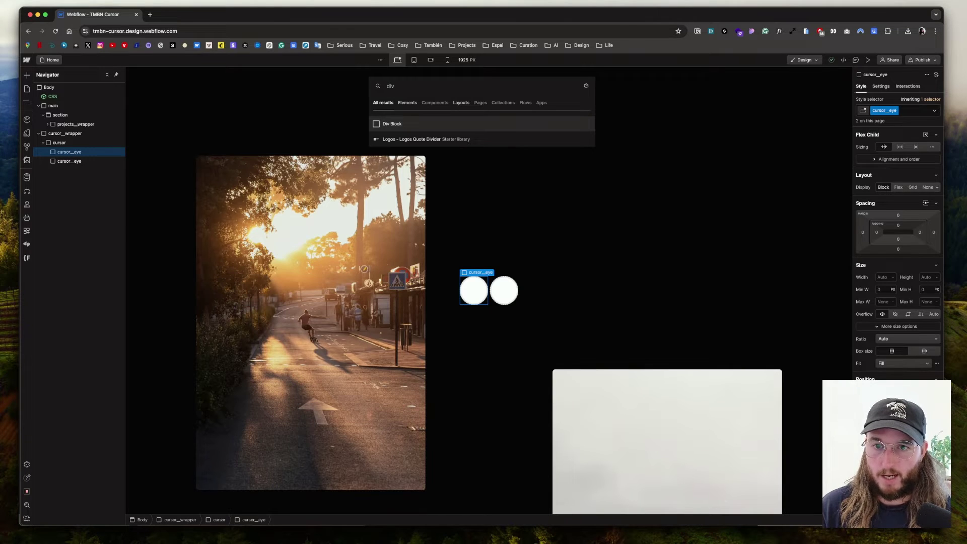
key(Return)
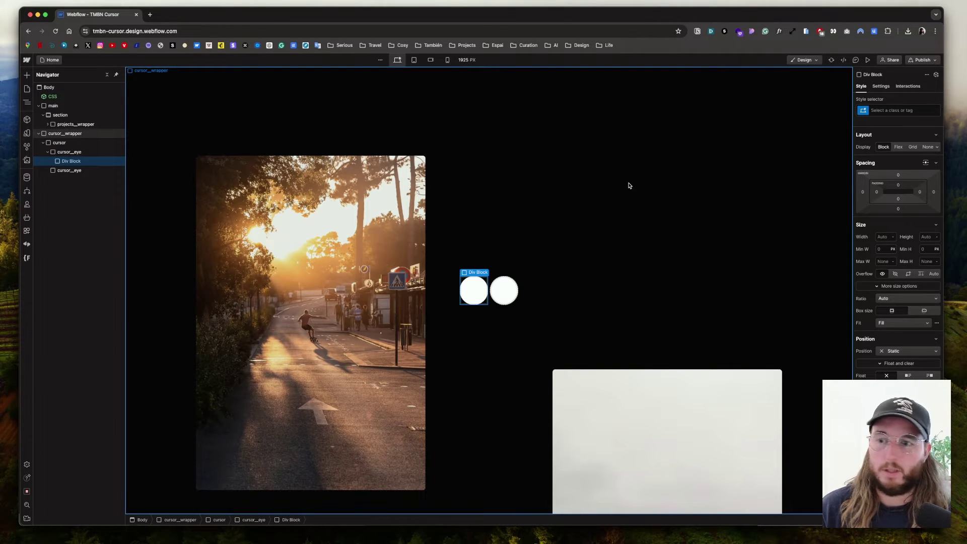
click(886, 111)
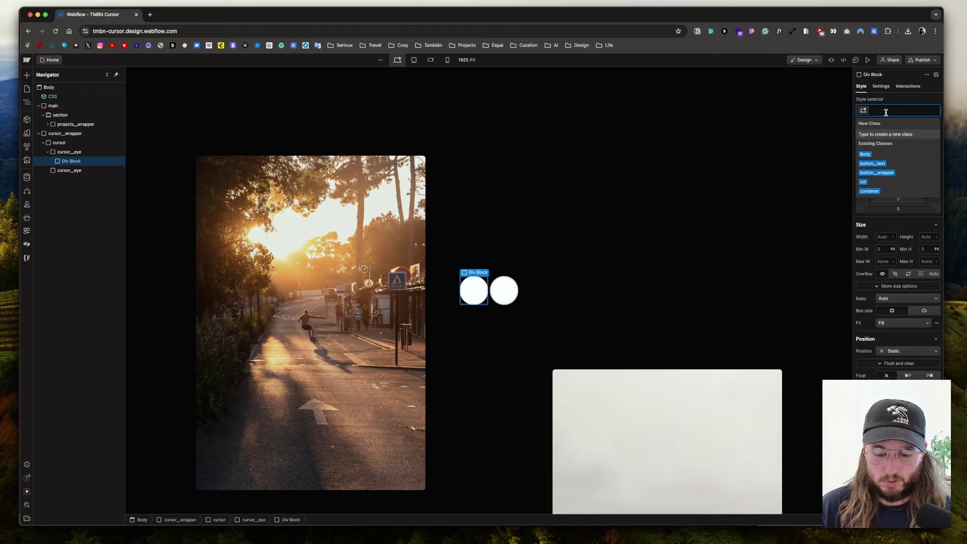
text(cursor)
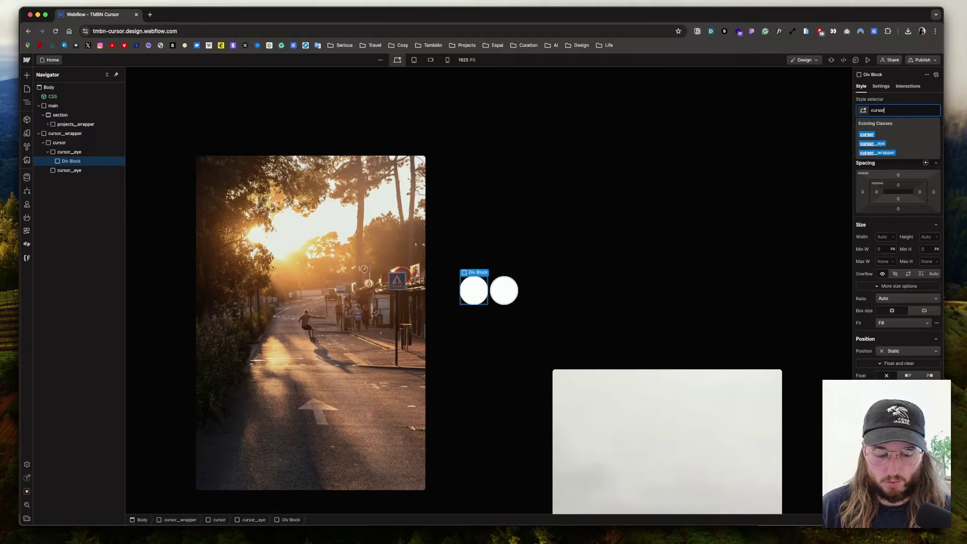
text(__st)
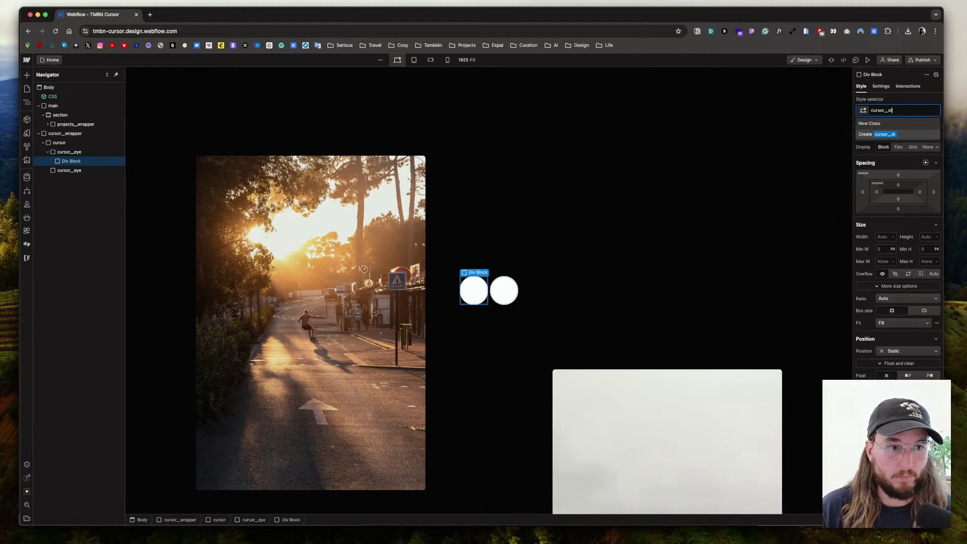
text(roke)
key(Return)
click(116, 152)
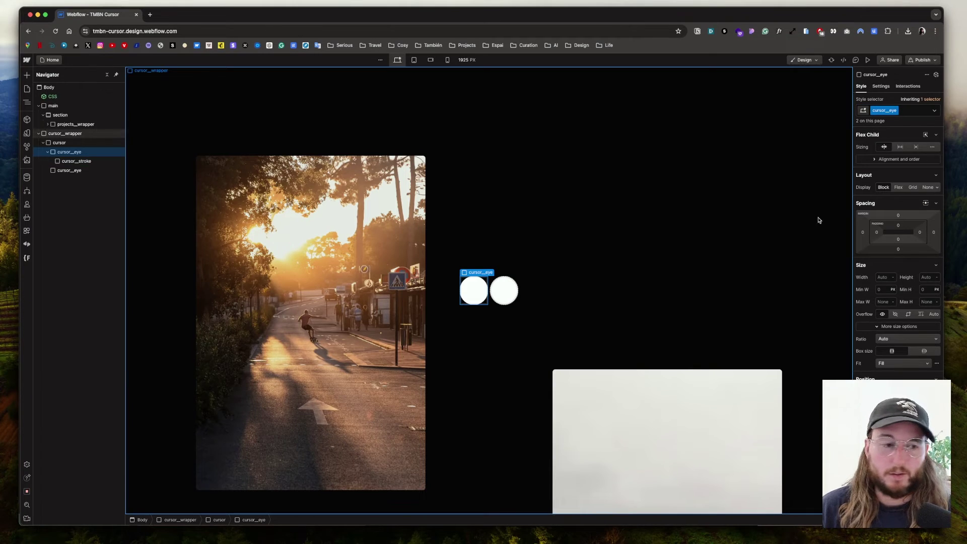
click(900, 188)
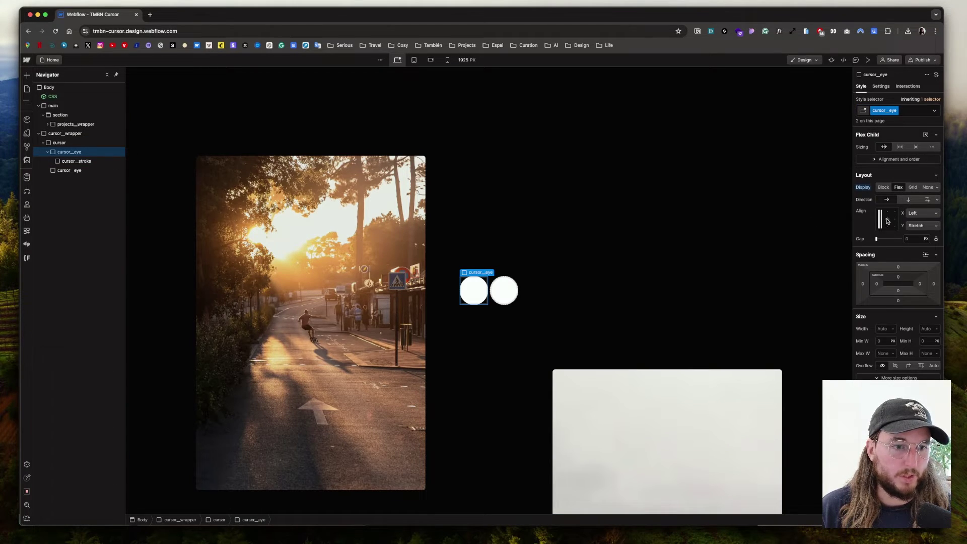
Step: Select cursor__stroke in Webflow and inspect the size of the eye's inner ring in Figma
click(95, 162)
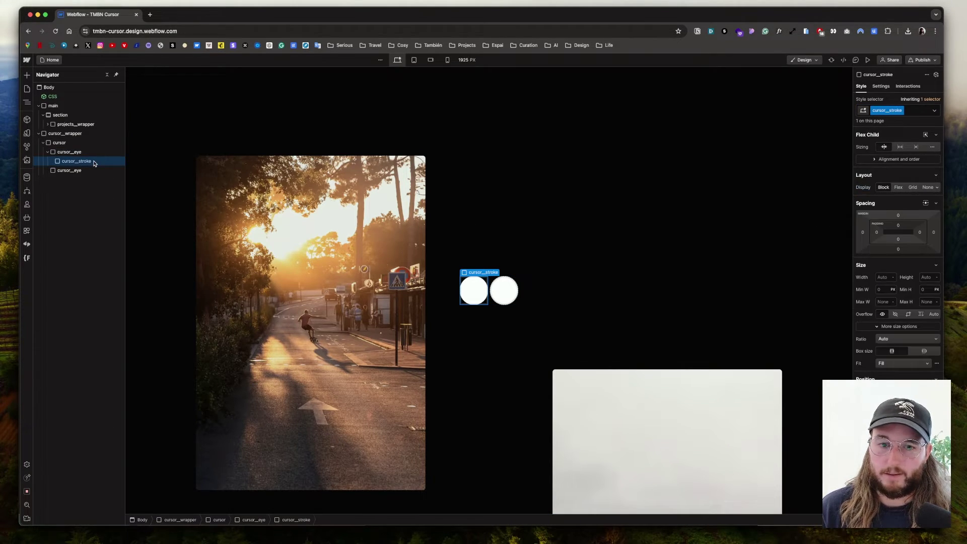
scroll(874, 376, down, 5)
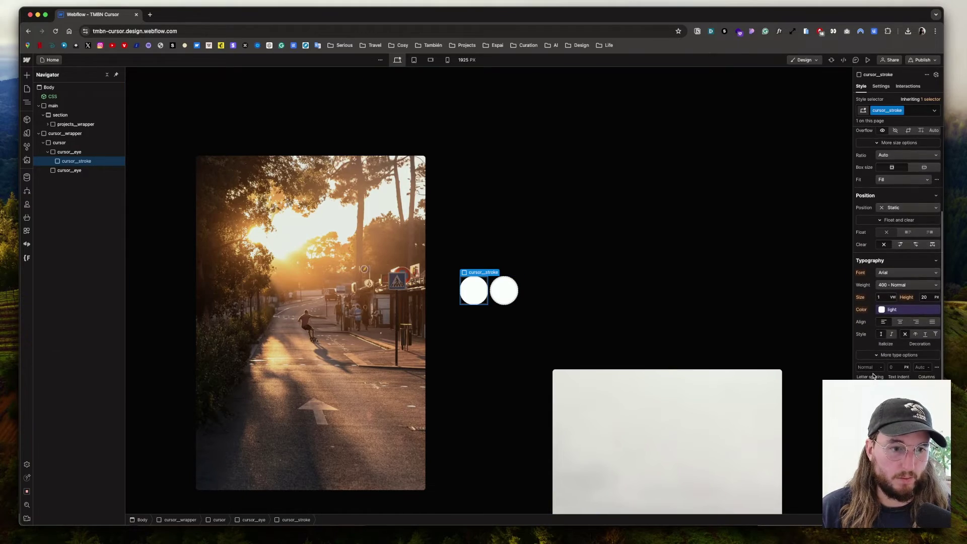
scroll(874, 375, up, 2)
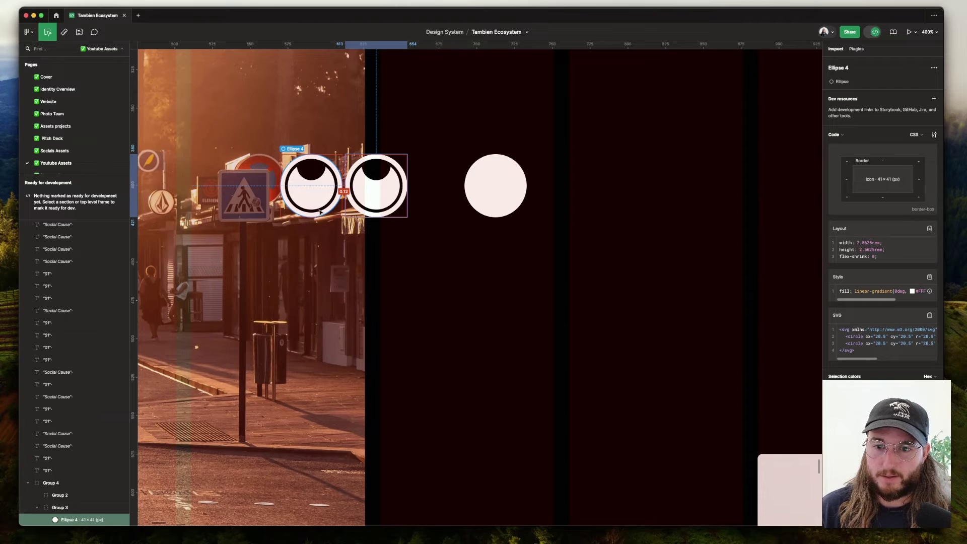
click(320, 211)
click(320, 212)
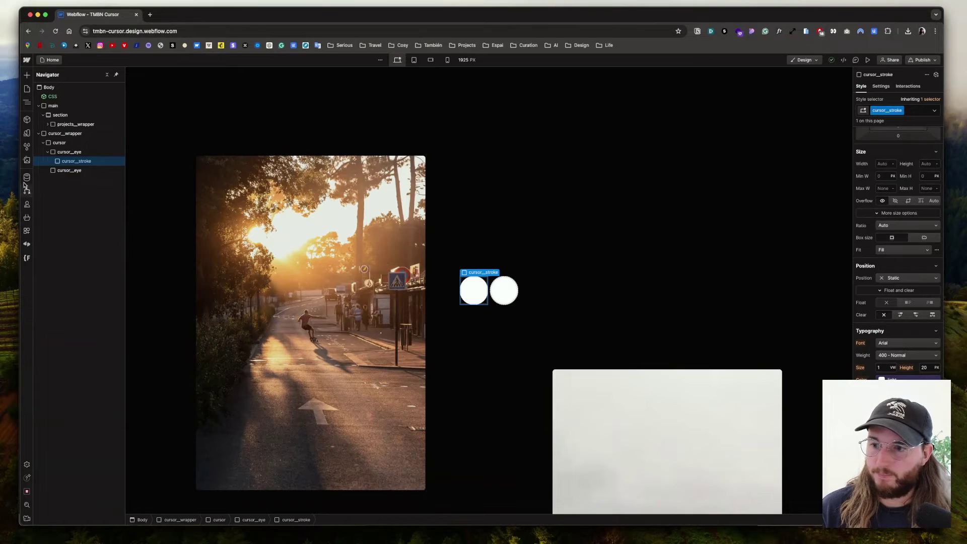
Step: Set the width of cursor__stroke to 2.1 rem in Webflow
scroll(887, 282, up, 3)
click(885, 276)
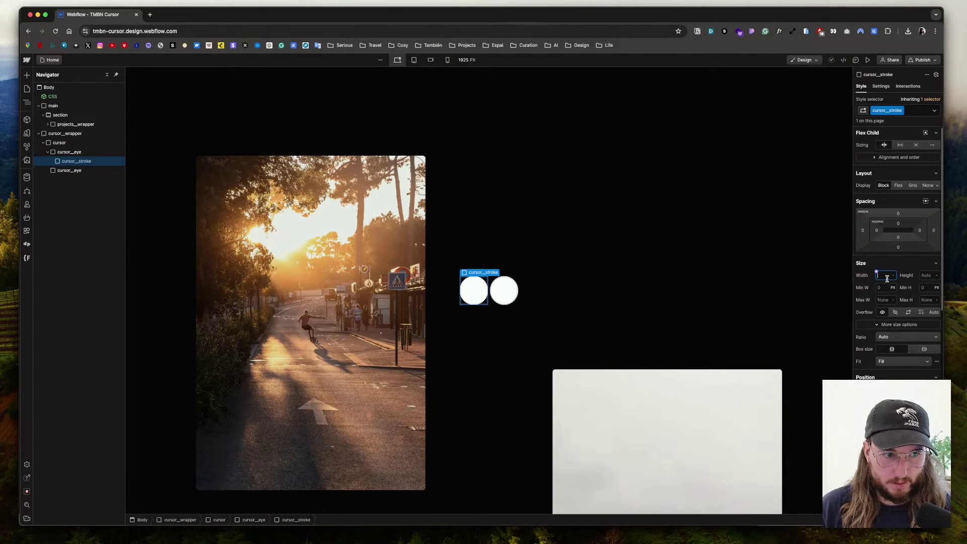
text(2.1)
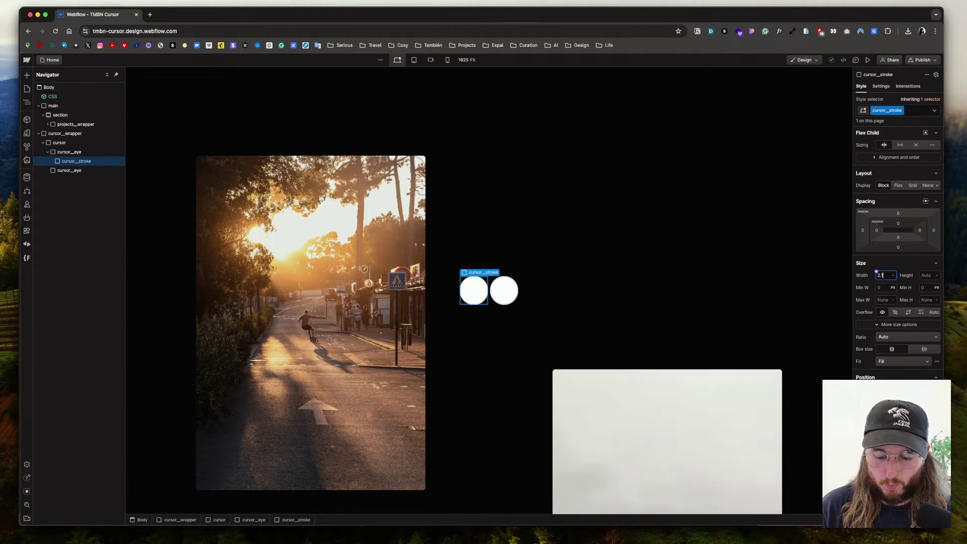
text(rem)
key(Return)
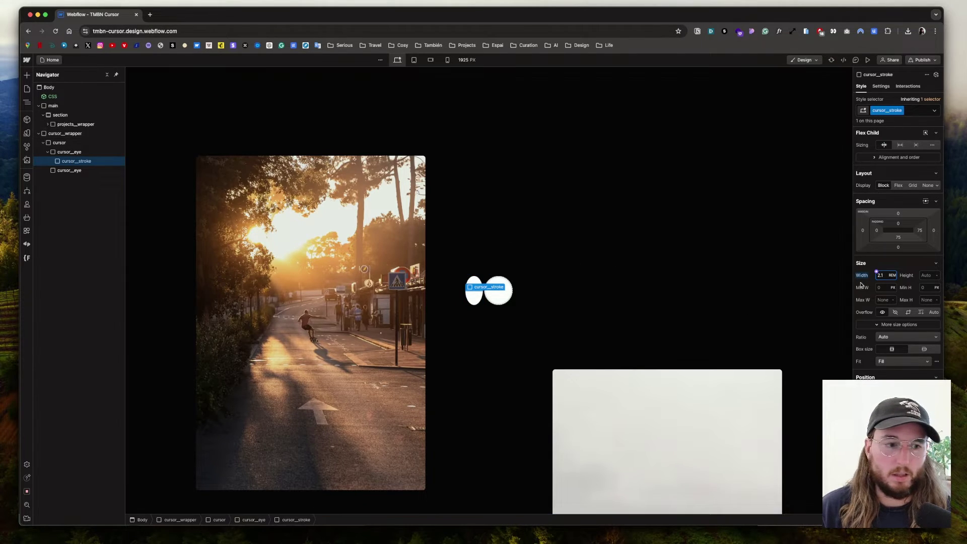
Step: Set the height of cursor__stroke to 2.1 rem
click(930, 275)
text(2.1)
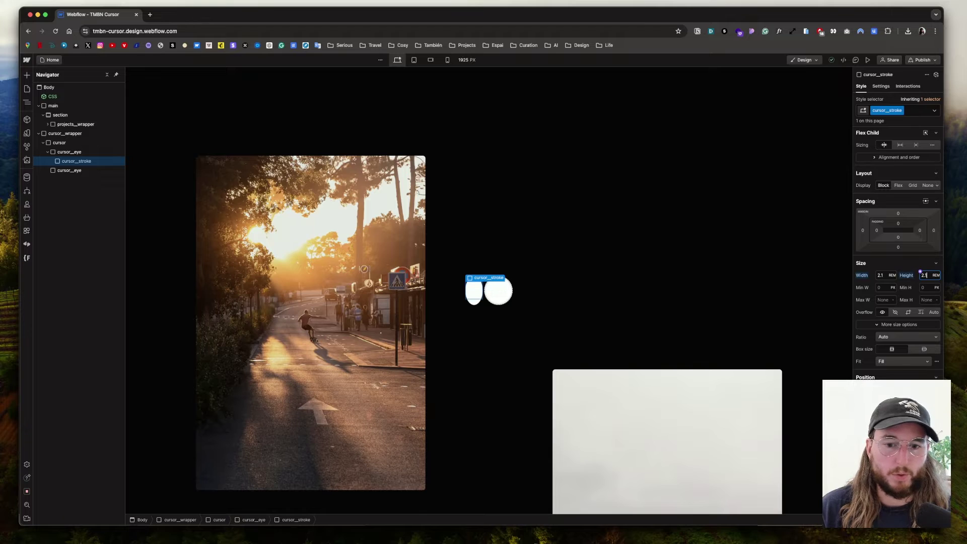
key(Return)
Step: Set both the width and the height of the parent cursor__eye to 2.5 rem
key(super+Up)
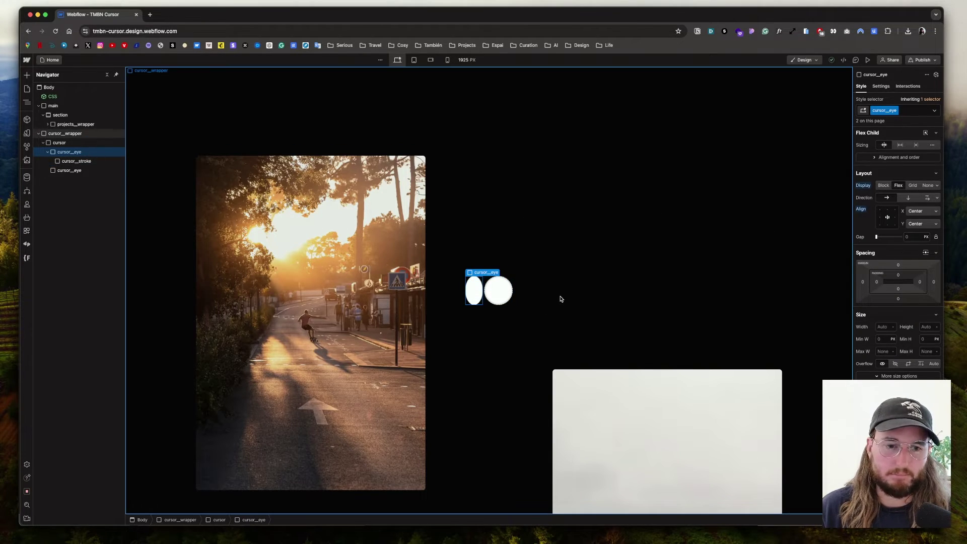
click(885, 326)
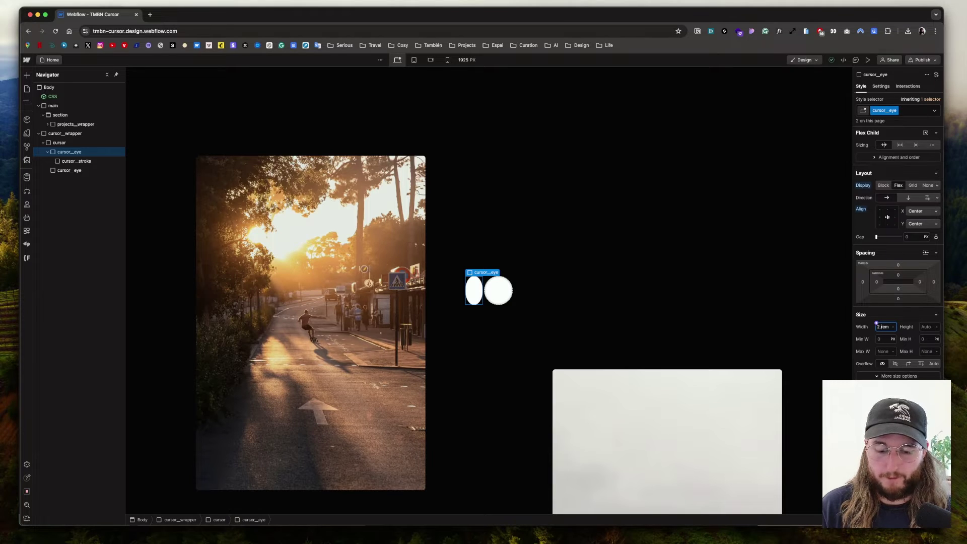
text(2.5rem)
key(Return)
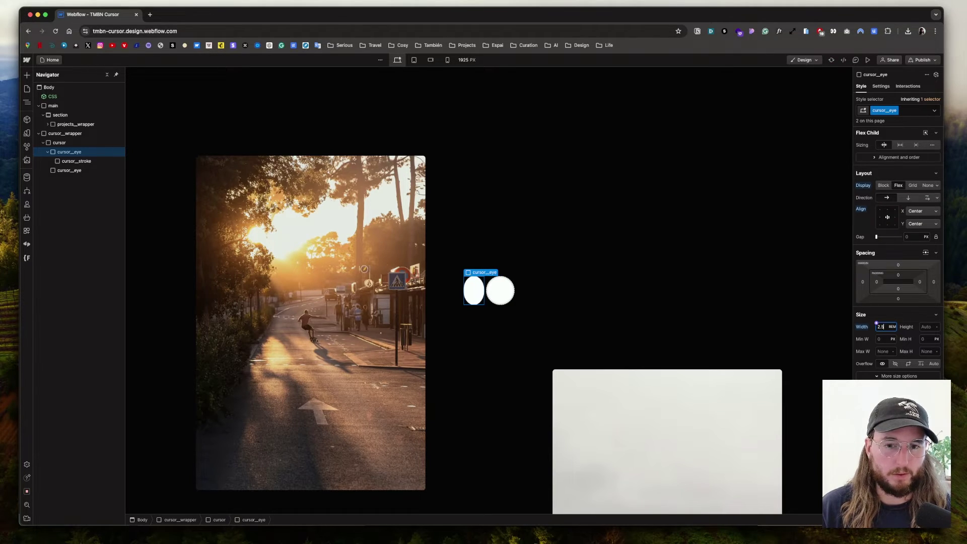
click(931, 327)
text(2.5rem)
key(Return)
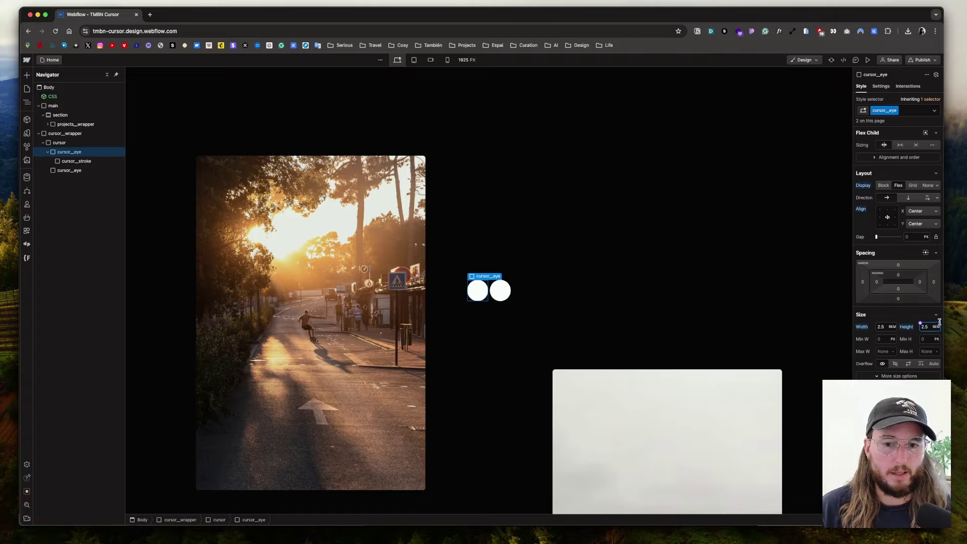
Step: Give cursor__stroke a solid black border 5 px wide on all sides and a border radius of 50%
click(79, 161)
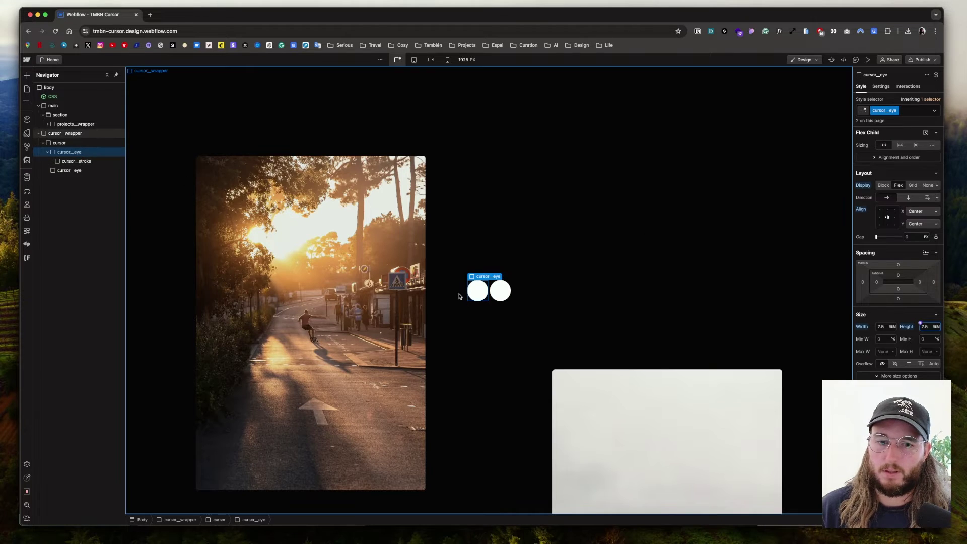
scroll(897, 327, down, 10)
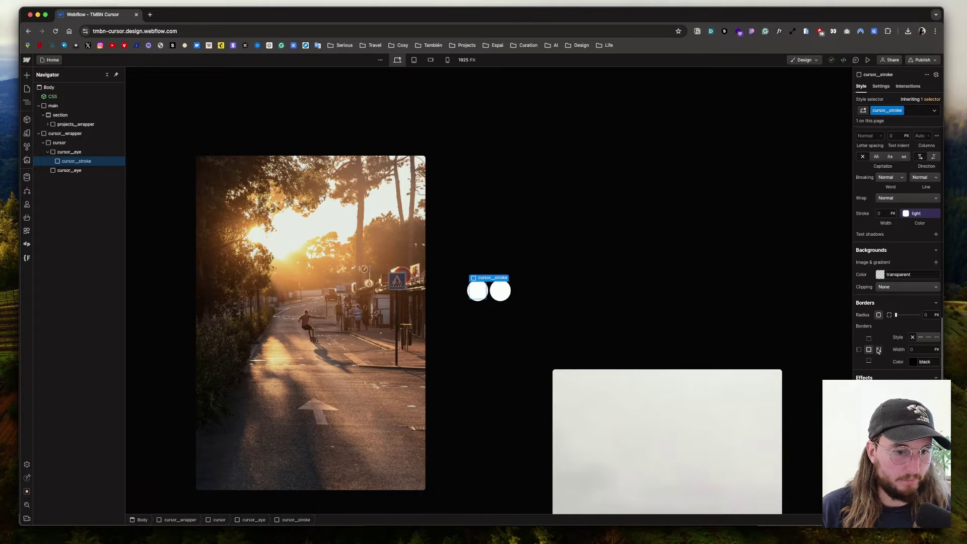
click(921, 338)
click(920, 350)
text(5)
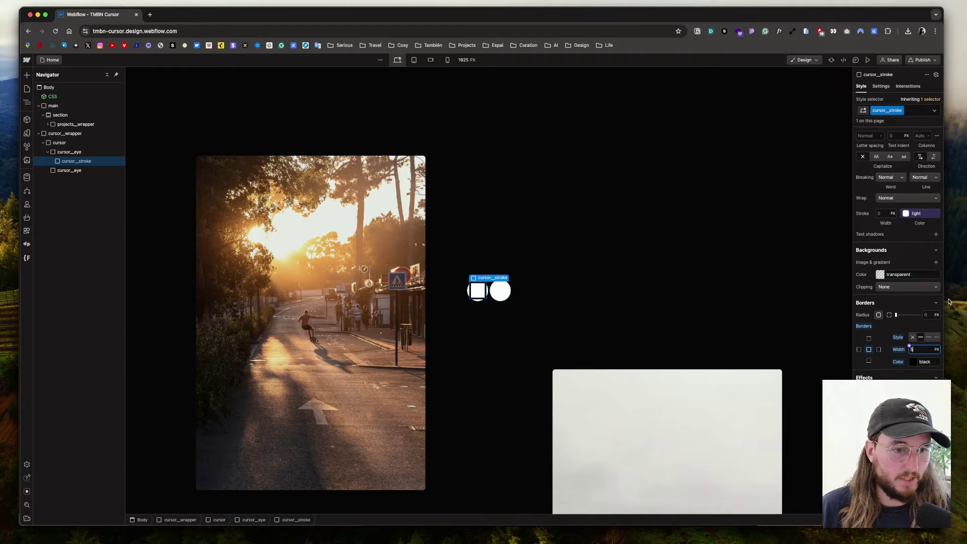
click(929, 316)
text(50)
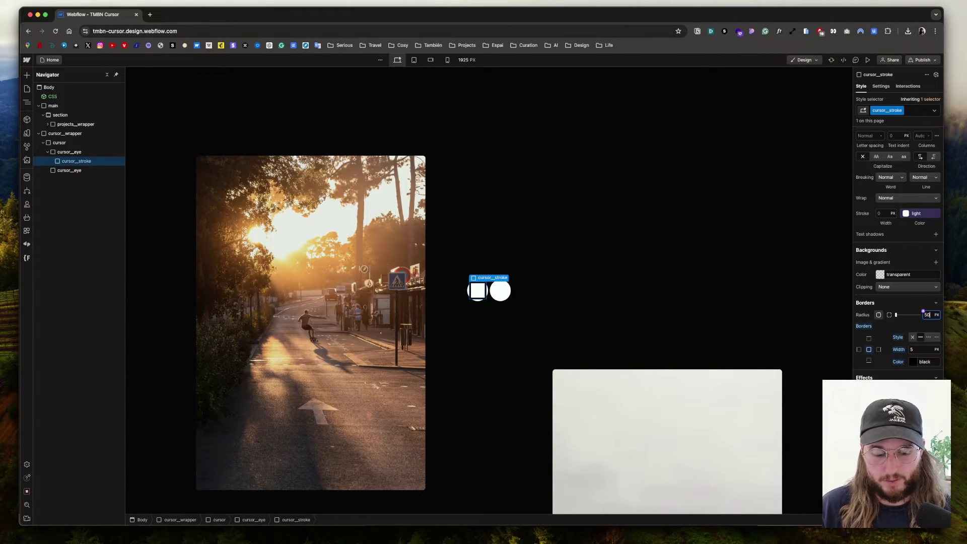
text(%)
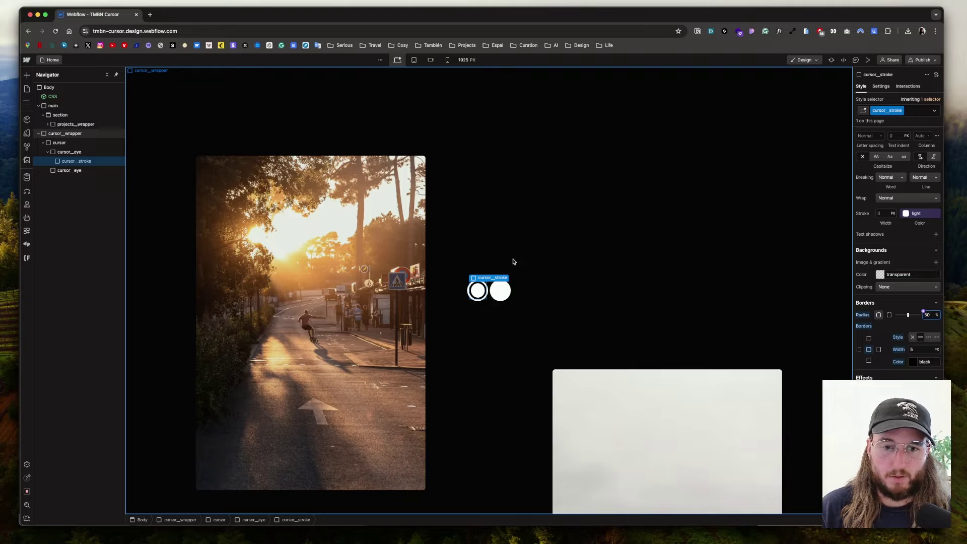
Step: Zoom in on the ring in Webflow, inspect the stroke settings of the eye's inner ellipse in Figma's design mode, and return to Webflow
key(super+shift+p)
key(super+shift+p)
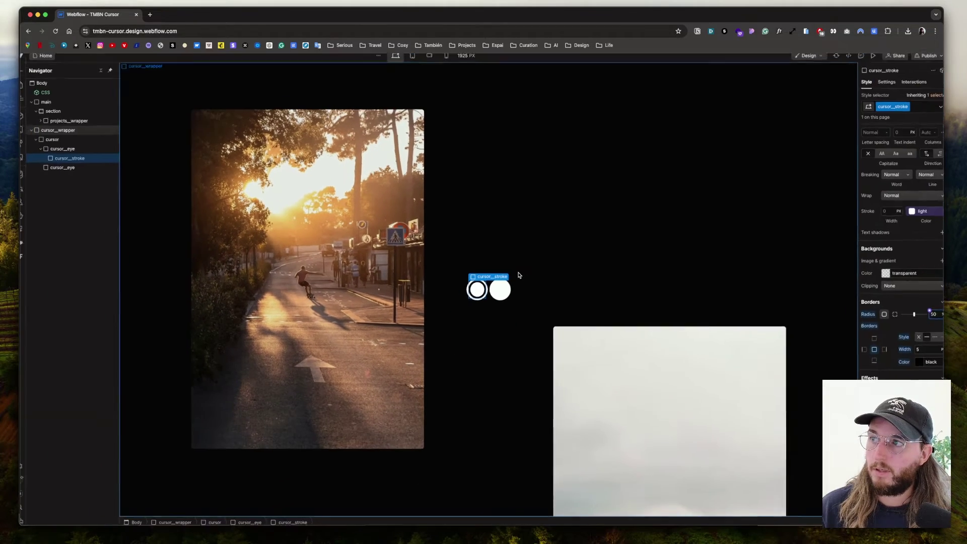
key(super+shift+p)
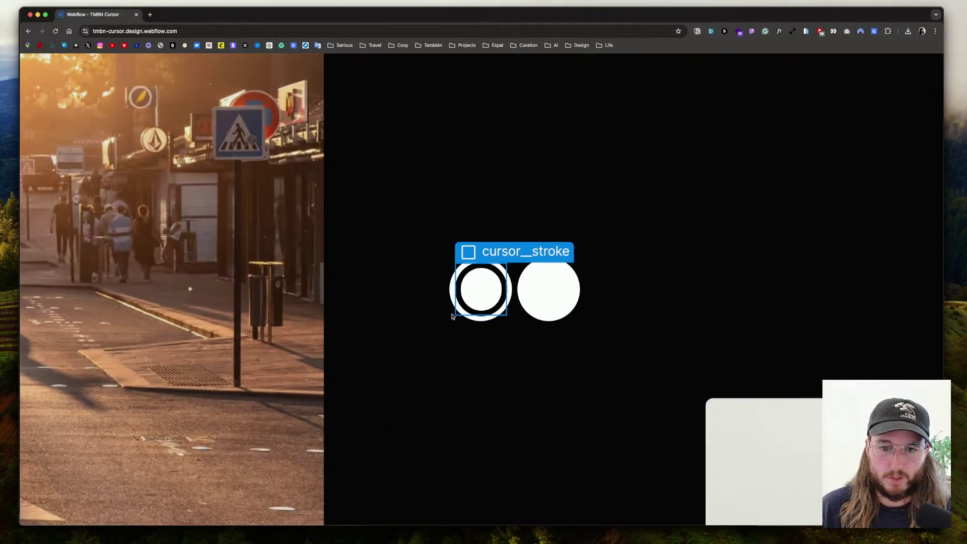
key(super+shift+p)
key(ctrl+Up)
click(400, 193)
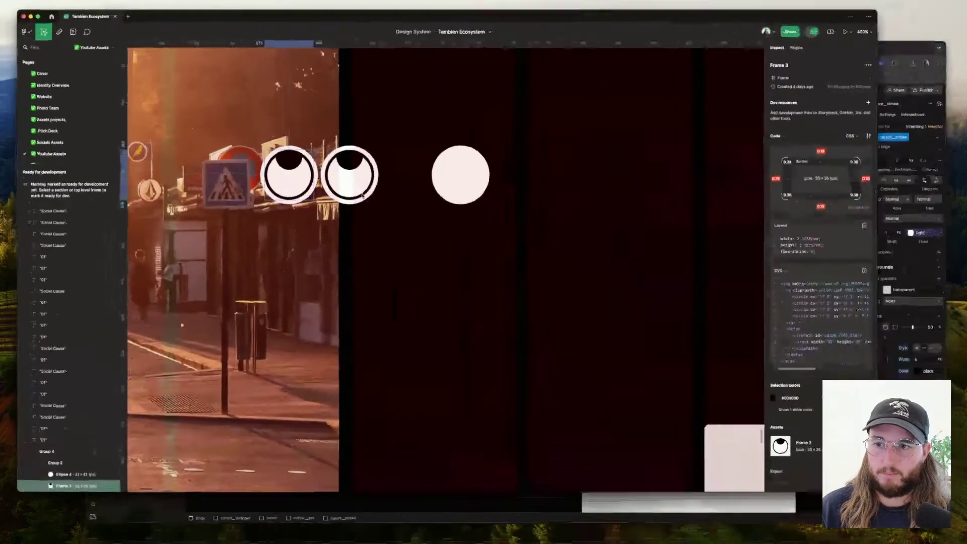
key(Escape)
key(shift+d)
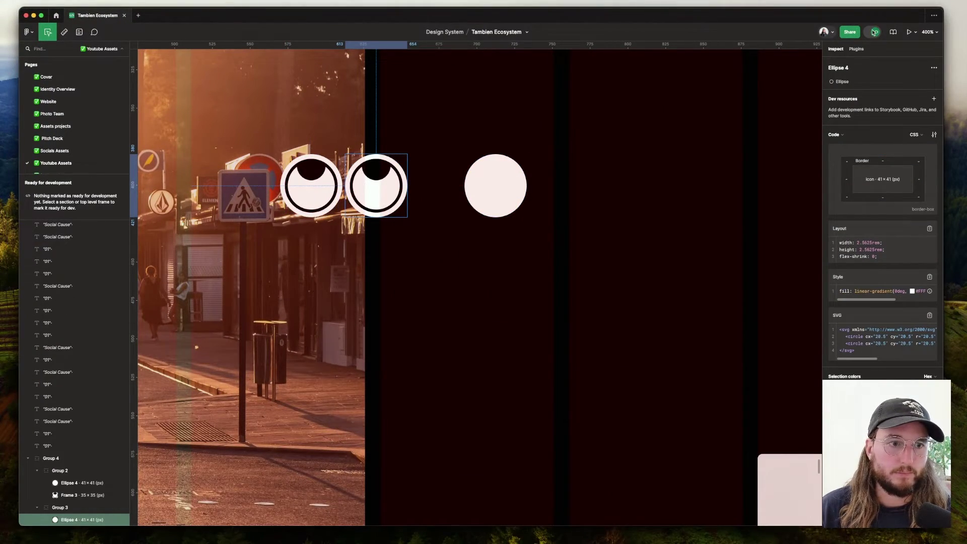
click(400, 192)
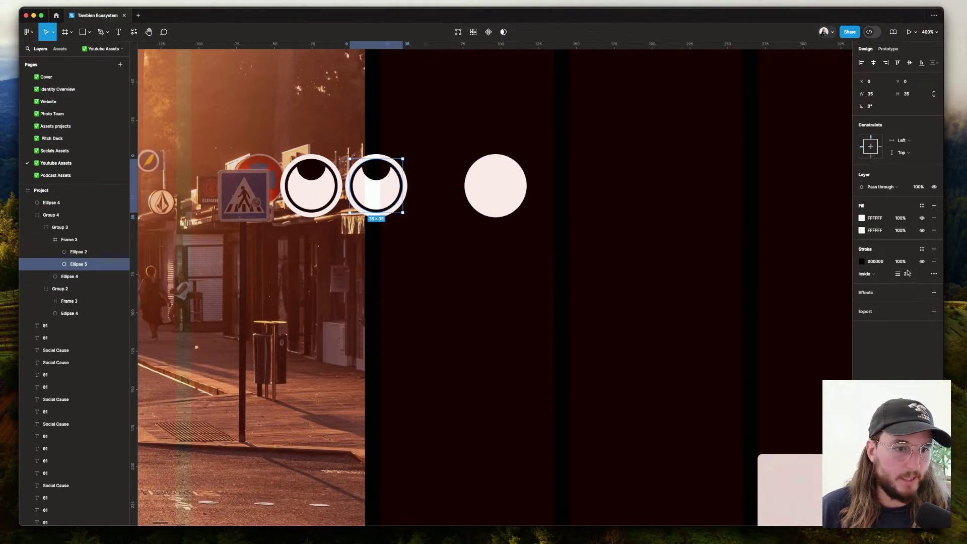
key(ctrl+Up)
click(571, 323)
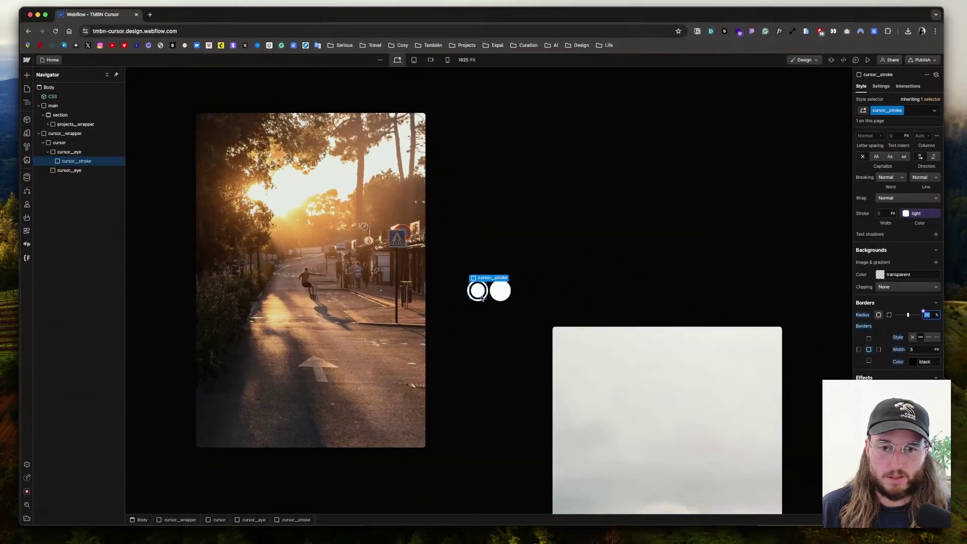
Step: Set the border width of cursor__stroke to 2 px and paste a copy of the ring into the second cursor__eye
click(921, 351)
text(3)
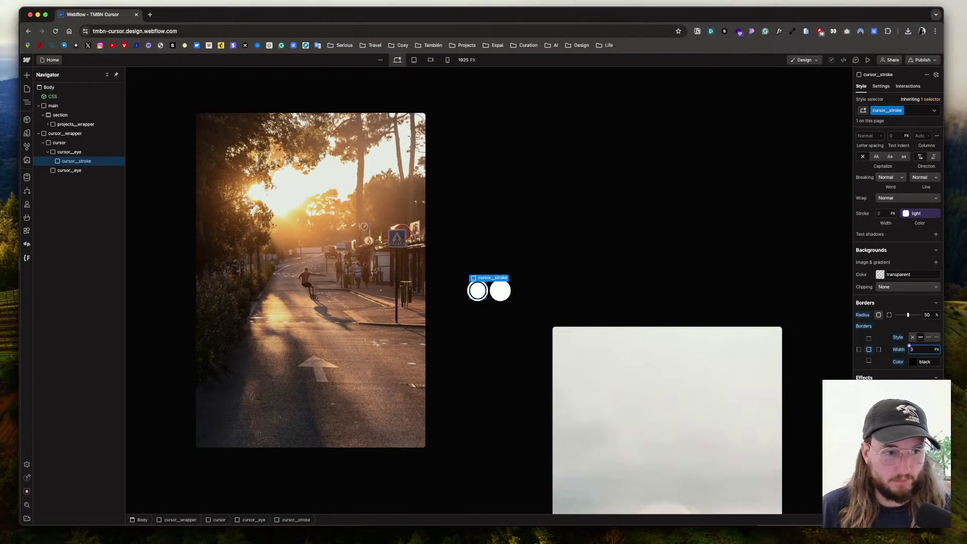
key(Return)
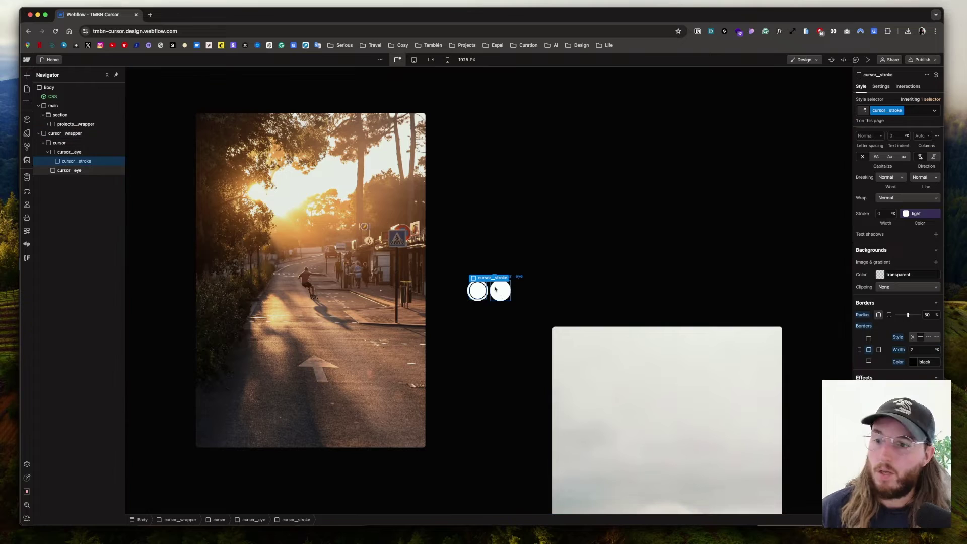
click(500, 290)
key(super+v)
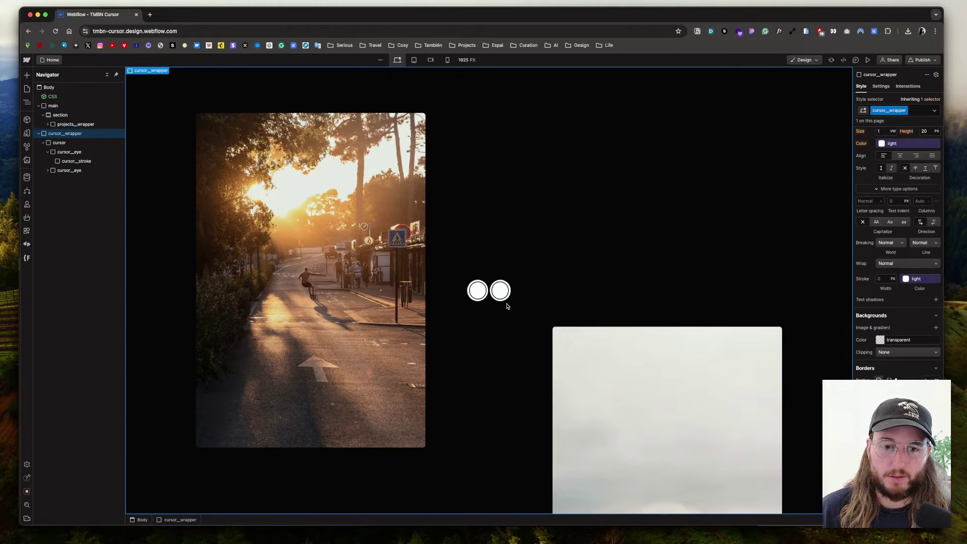
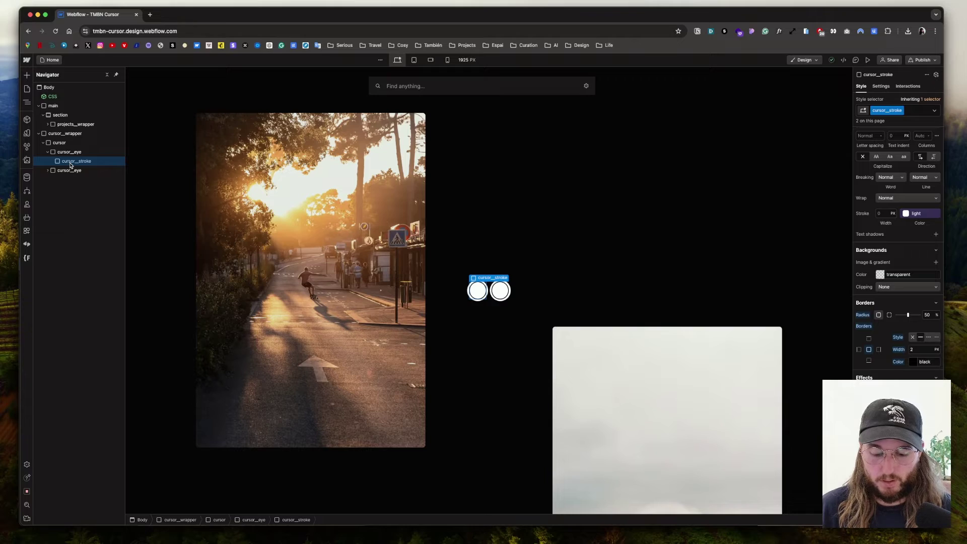
Step: Add a div block inside the first eye's cursor__stroke, and select the black pupil ellipse of the first eye in Figma
text(div)
key(Return)
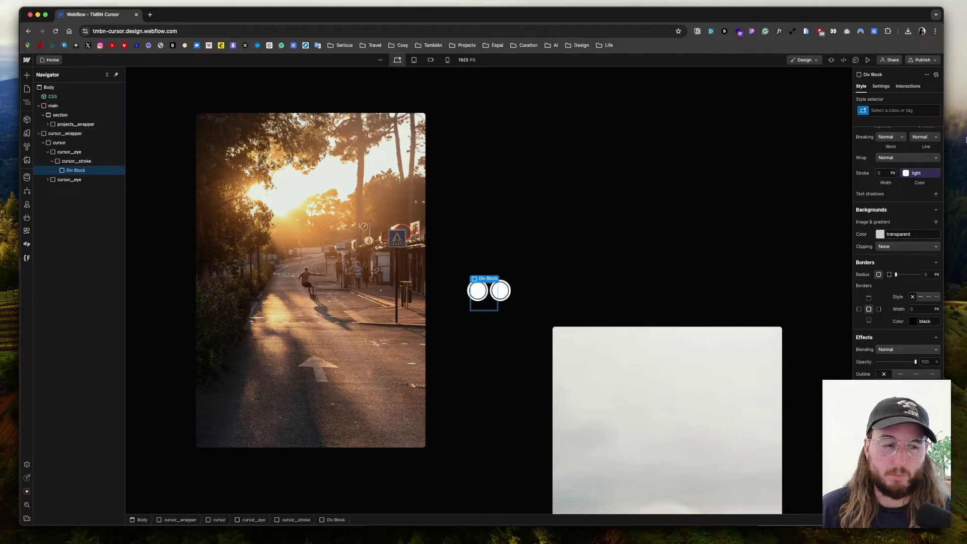
key(ctrl+Up)
click(313, 168)
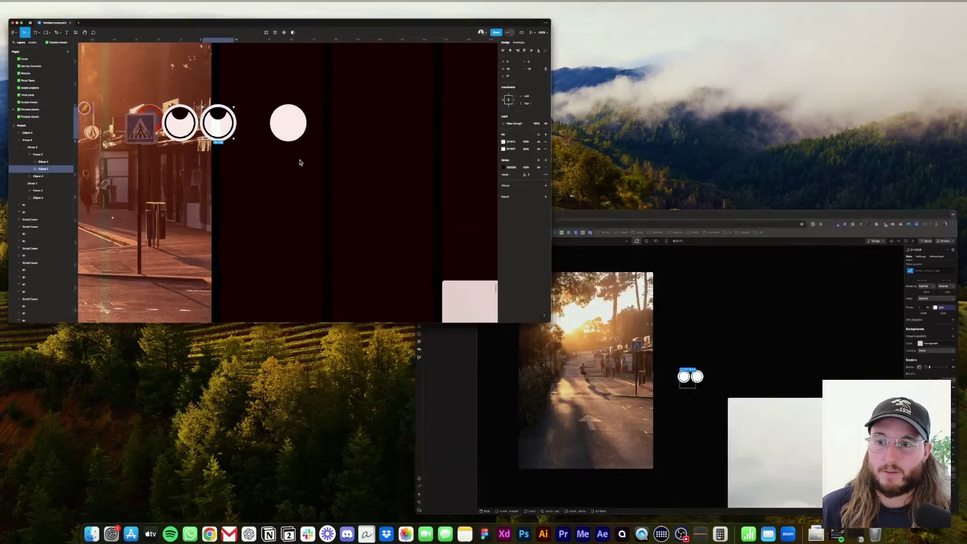
mouse_move(316, 170)
mouse_down()
mouse_move(316, 190)
mouse_move(303, 188)
mouse_move(316, 187)
mouse_move(316, 174)
mouse_up()
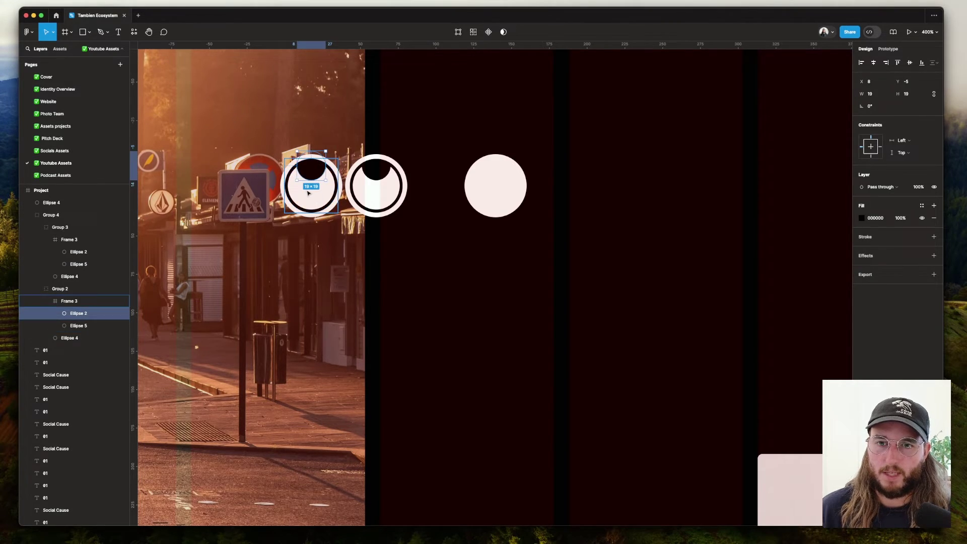
Step: Return to the browser, search the web for "pupille in english" in a new tab, and go back to Webflow
key(ctrl+Up)
click(688, 325)
key(super+t)
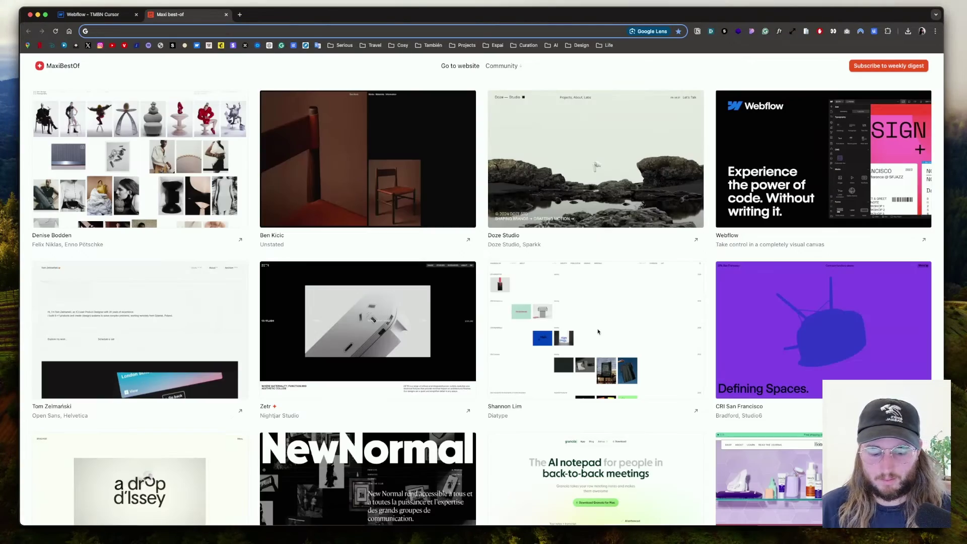
text(pupille )
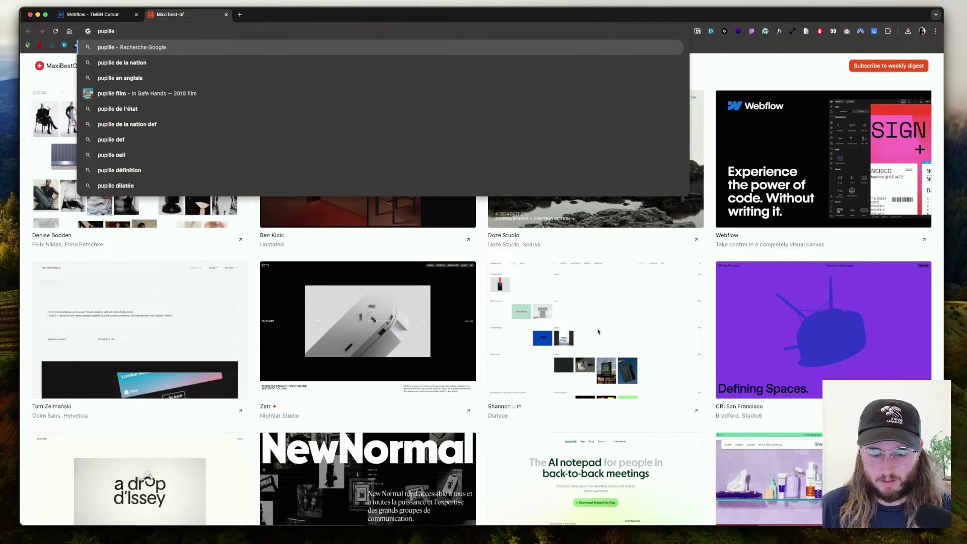
text(ln)
key(Return)
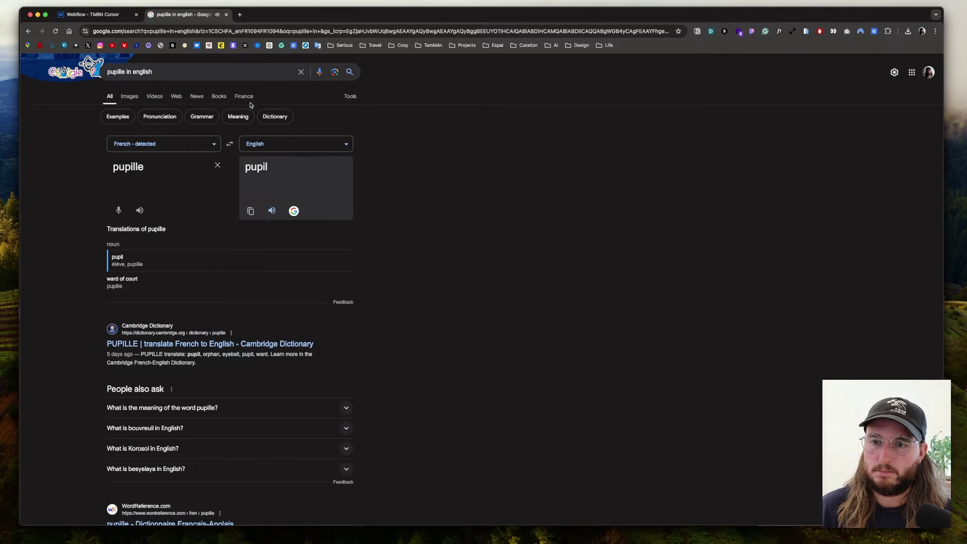
key(ctrl+shift+Tab)
Step: Inspect the pupil ellipse's width and height in rem with Figma's Dev Mode, and return to the new div block in Webflow
click(866, 111)
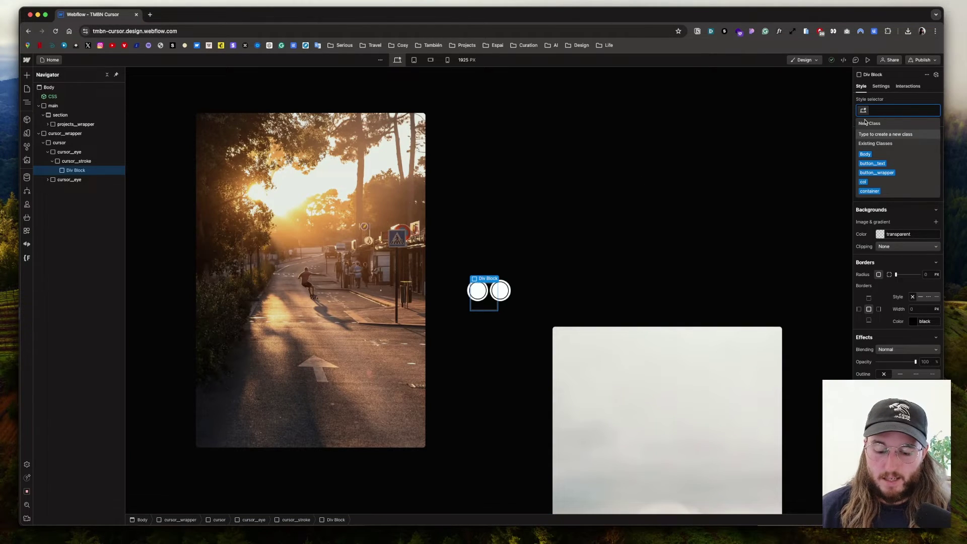
key(ctrl+Up)
click(346, 177)
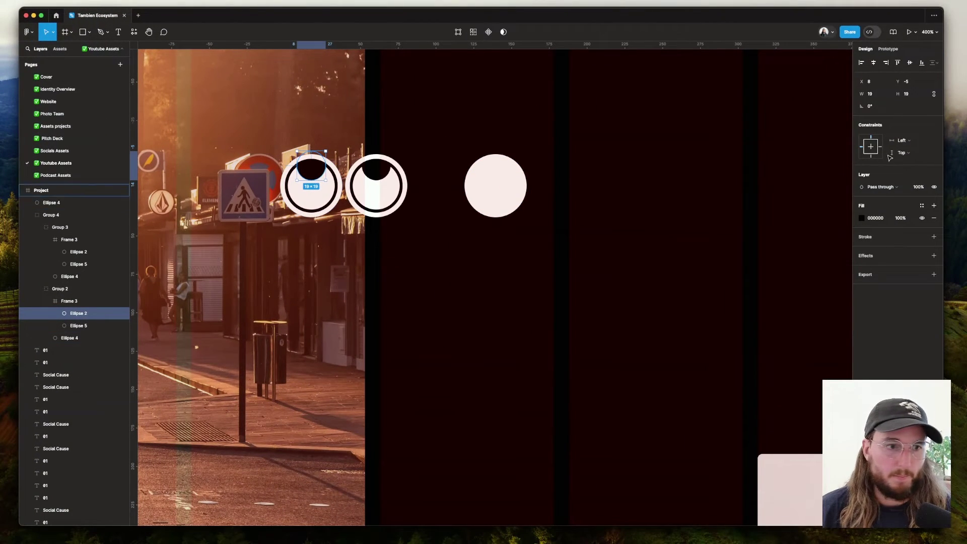
click(869, 33)
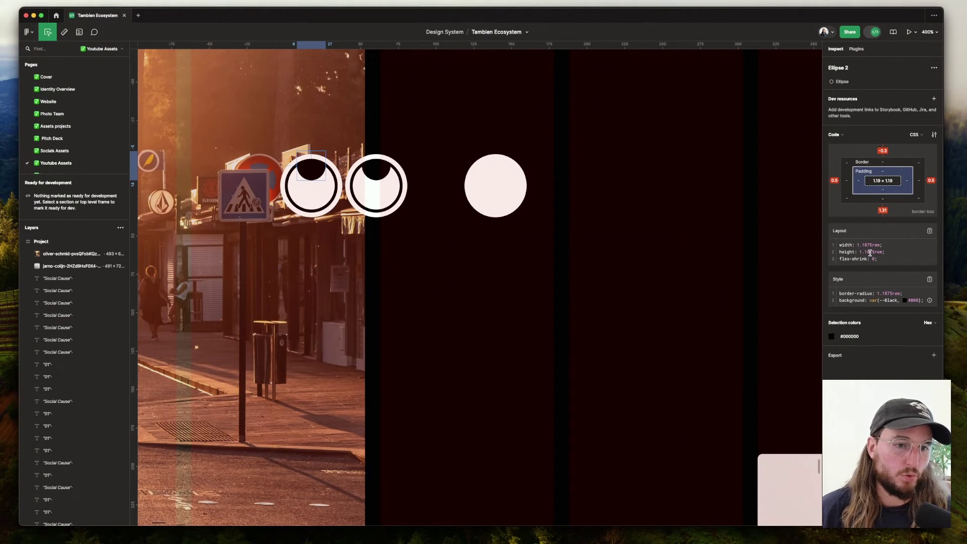
key(ctrl+Up)
click(870, 257)
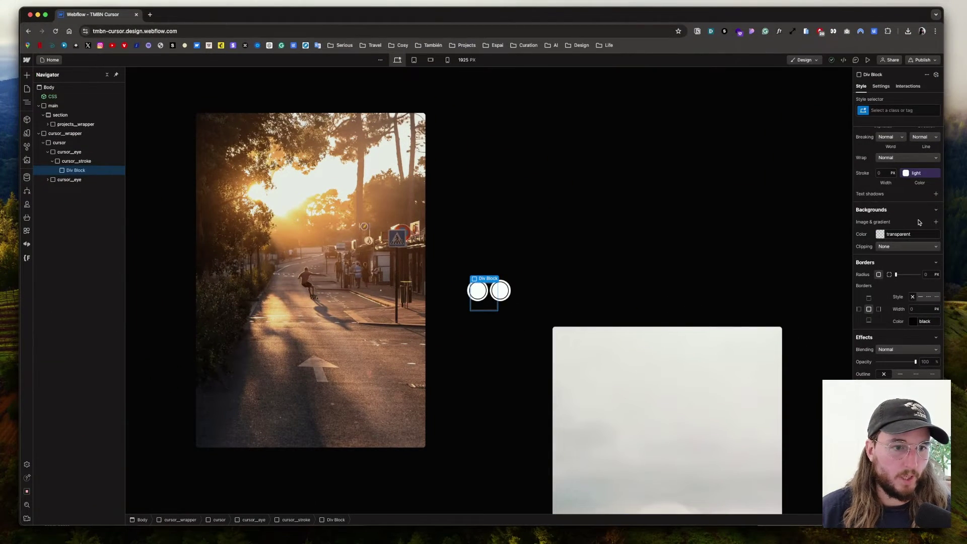
Step: Set both the width and the height of the new div block inside cursor__stroke to 1.2 rem
scroll(919, 222, up, 10)
click(885, 237)
text(1)
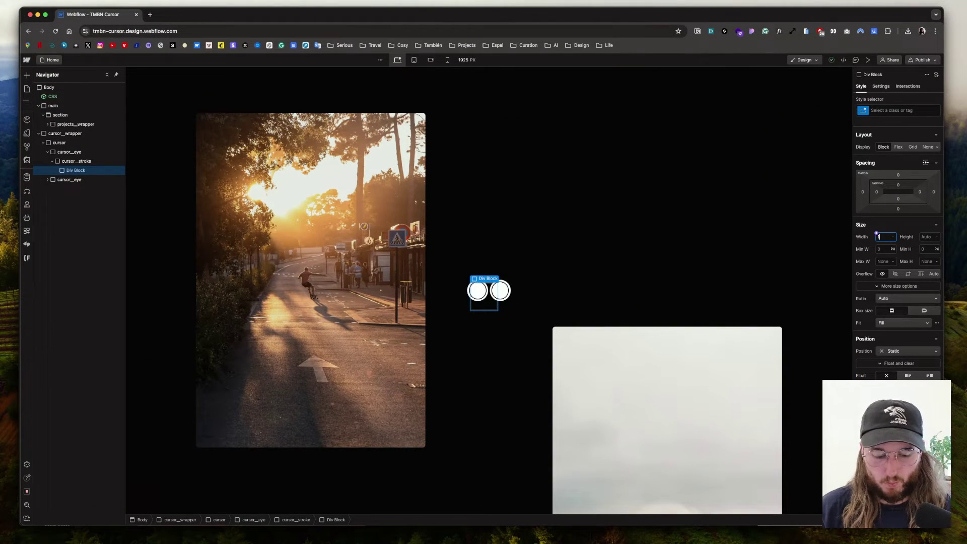
text(.2rem)
key(Return)
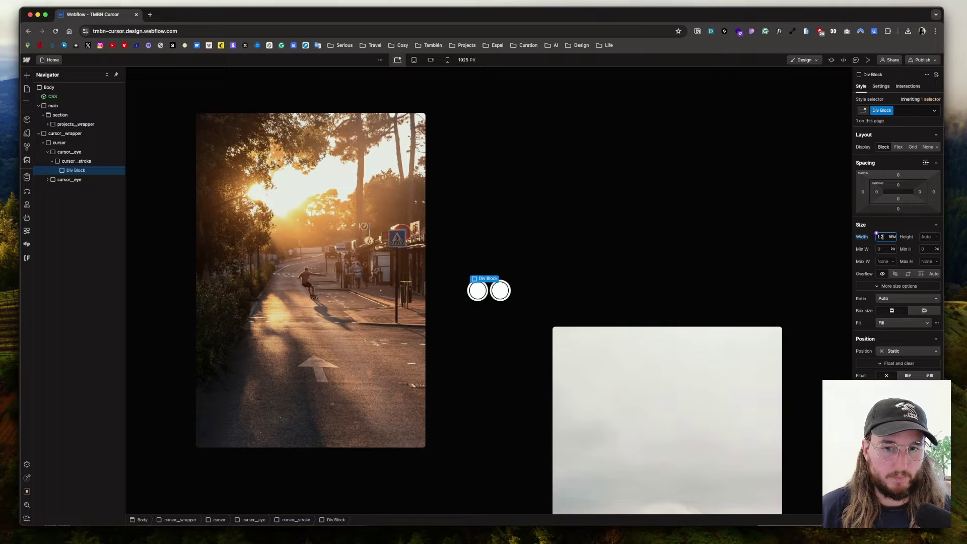
click(932, 237)
text(1.2rem)
key(Return)
Step: Rename the new div block's class to cursor__pupil
click(887, 111)
key(BackSpace)
text(cursor__pupil)
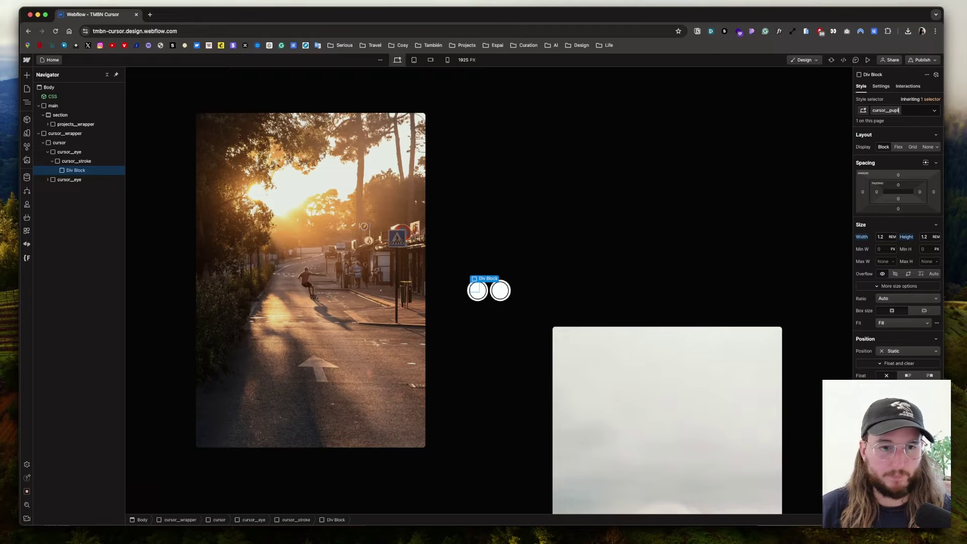
key(Return)
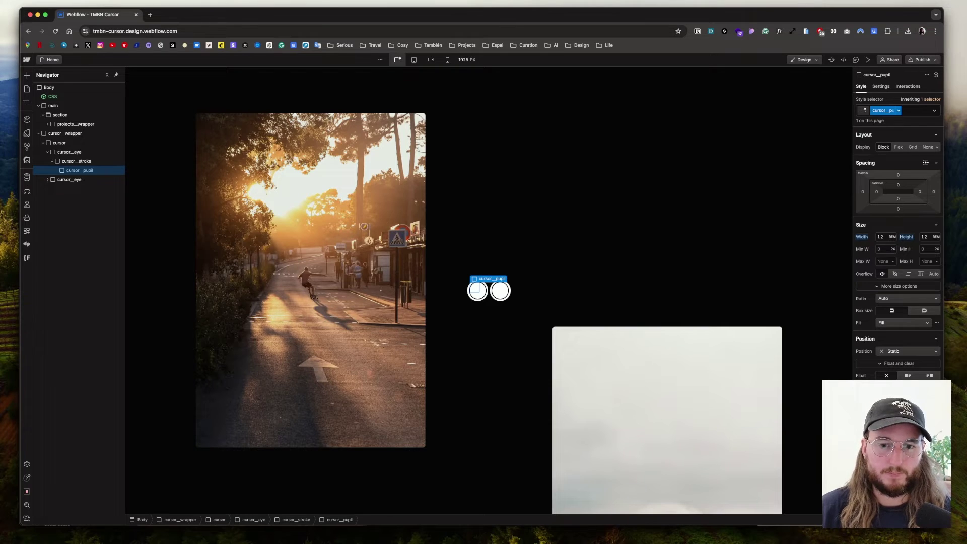
Step: Make cursor__stroke a flex container with its content centred on both the X and Y axes
click(80, 161)
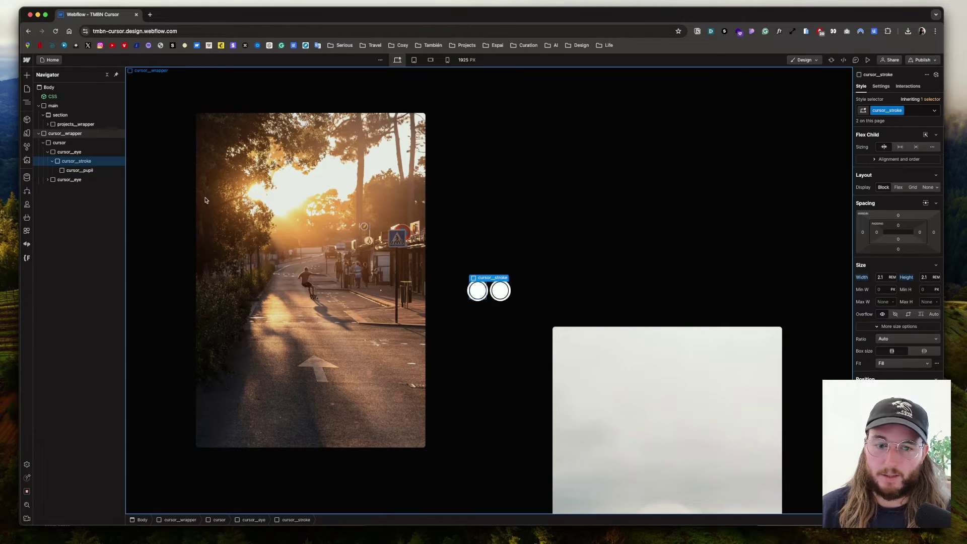
click(898, 188)
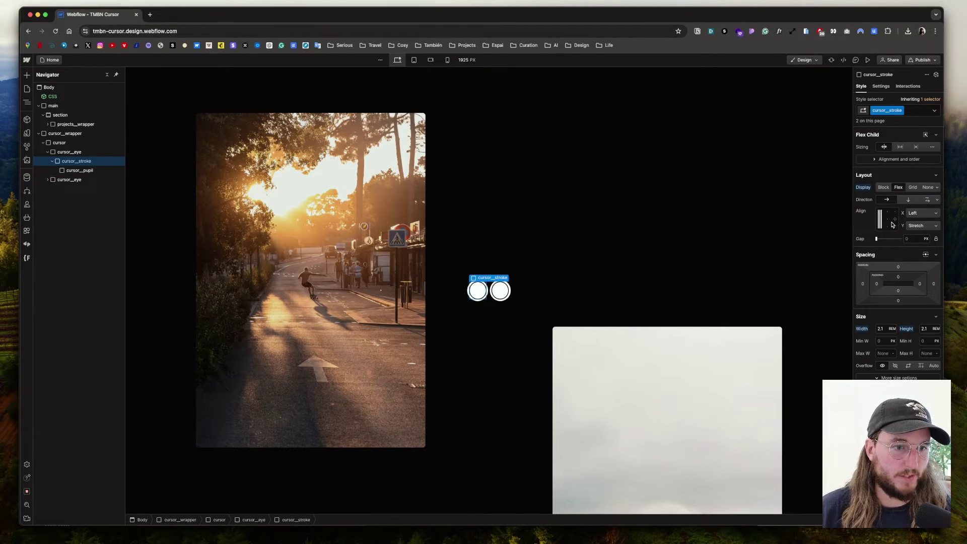
Step: Give cursor__pupil the dark background colour variable and a 50% border radius
click(90, 170)
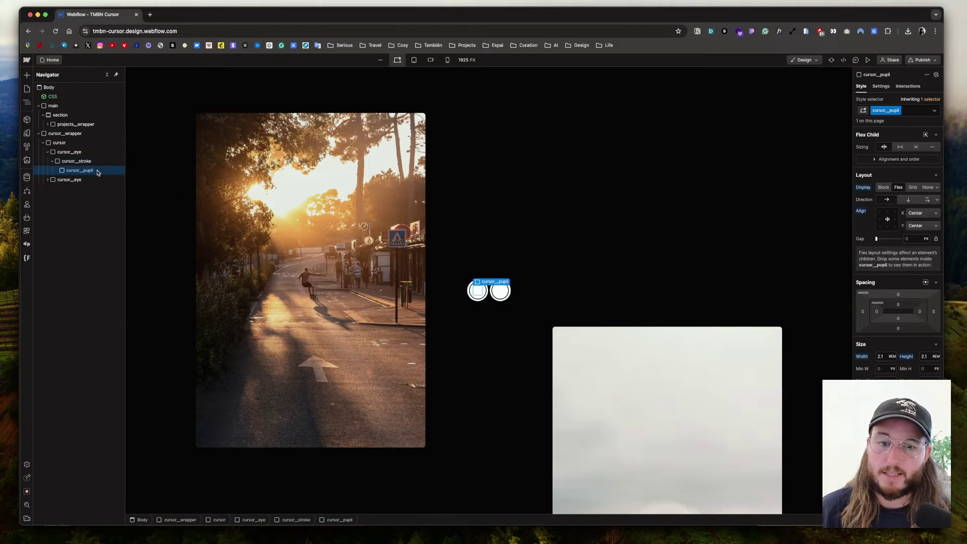
scroll(899, 247, down, 10)
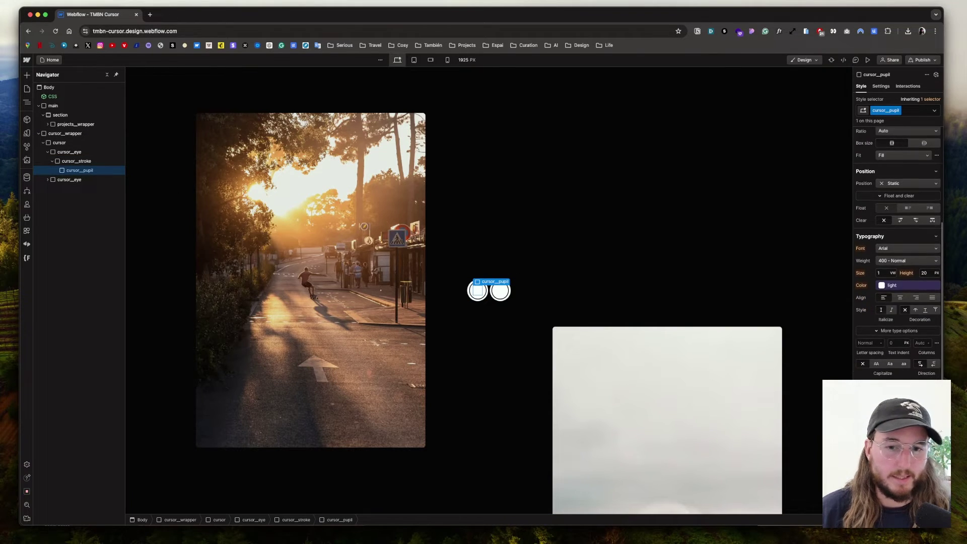
click(878, 370)
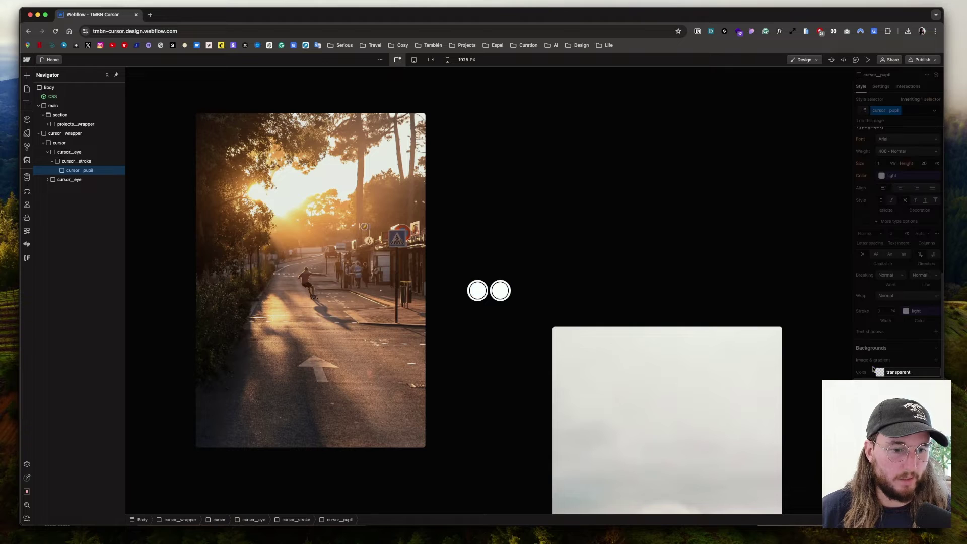
click(907, 387)
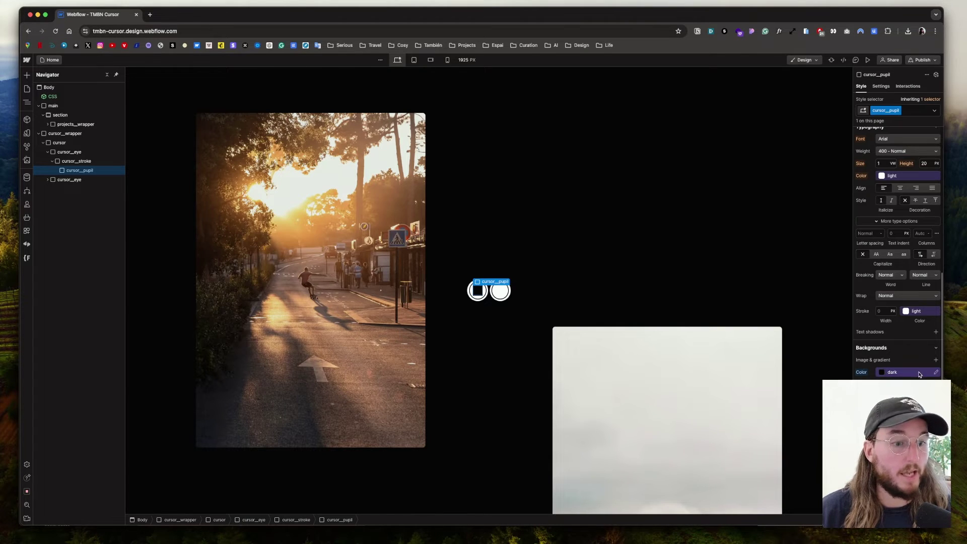
scroll(920, 377, up, 2)
scroll(922, 377, down, 2)
text(5)
key(Return)
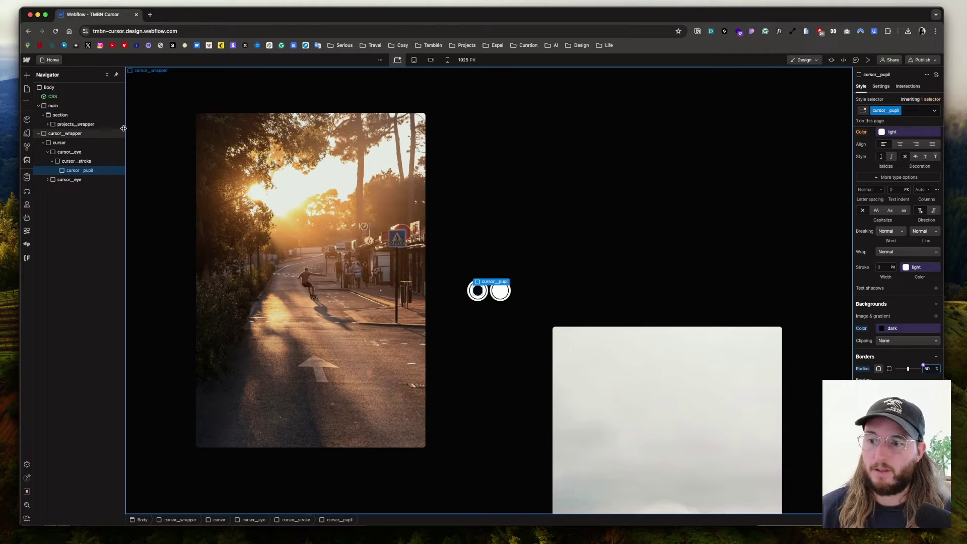
Step: Paste a copy of cursor__pupil into the second eye's cursor__stroke
click(498, 298)
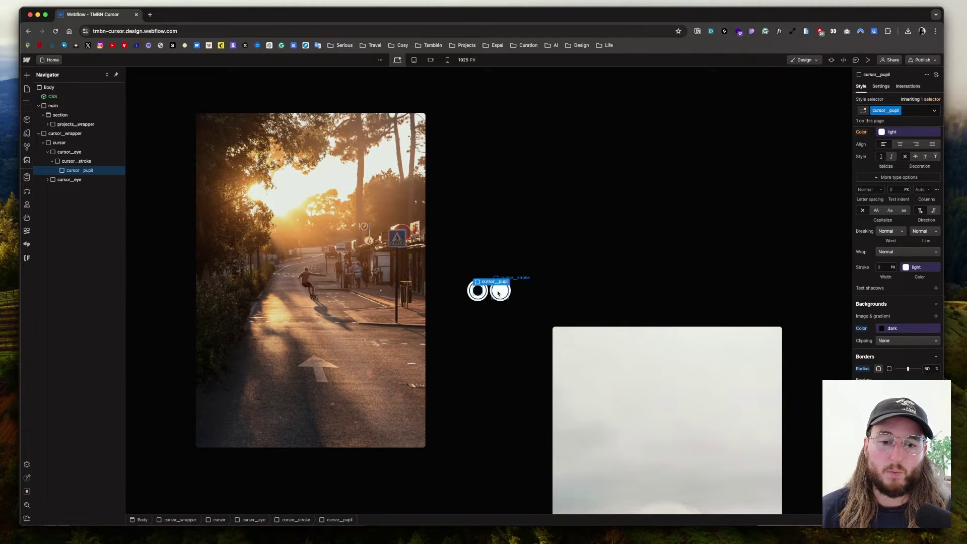
key(cmd+v)
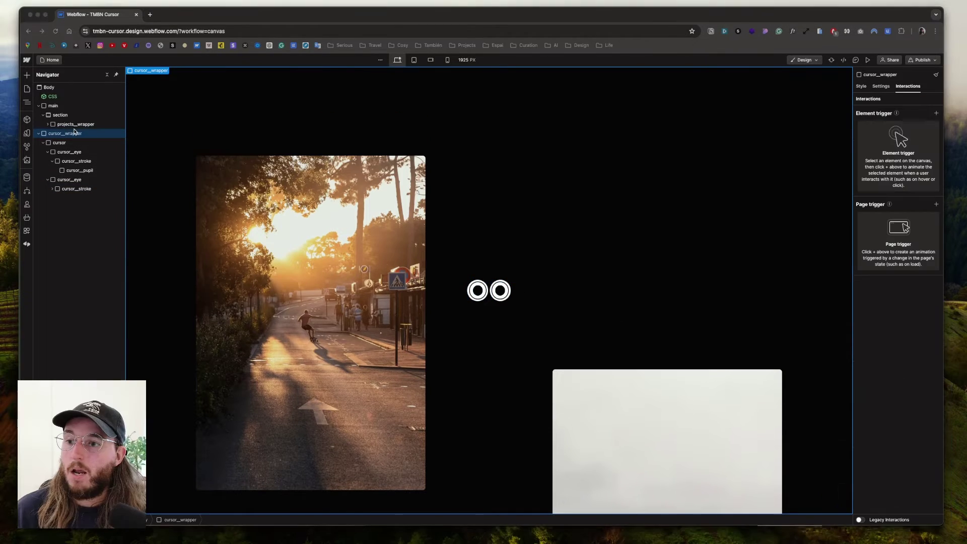
Step: Set cursor__wrapper's display to None at the tablet breakpoint, check the phone portrait view, and return to desktop
click(863, 87)
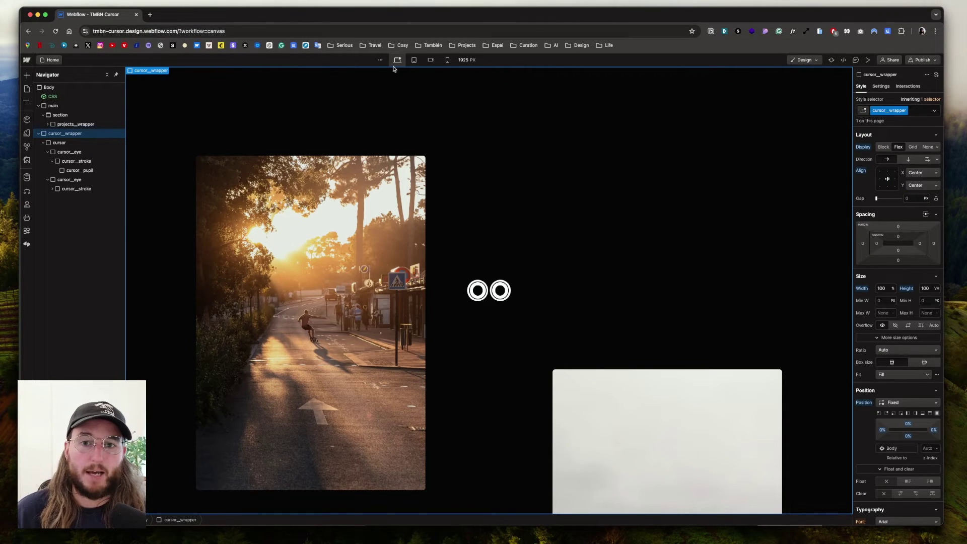
click(414, 60)
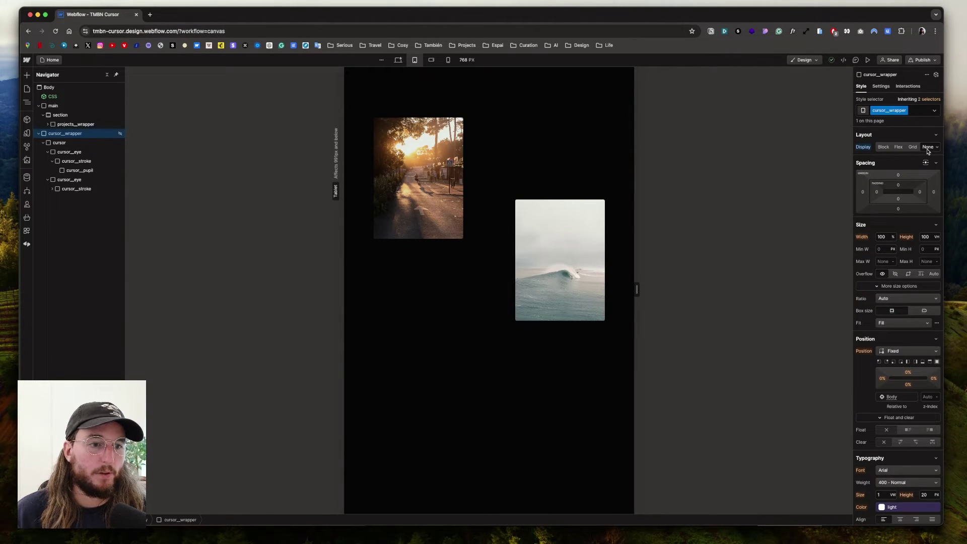
click(448, 60)
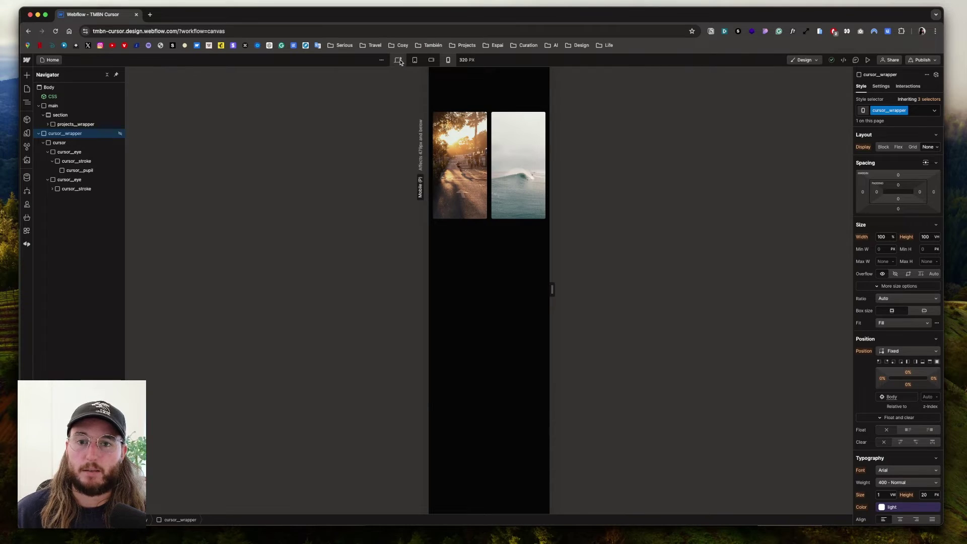
click(398, 60)
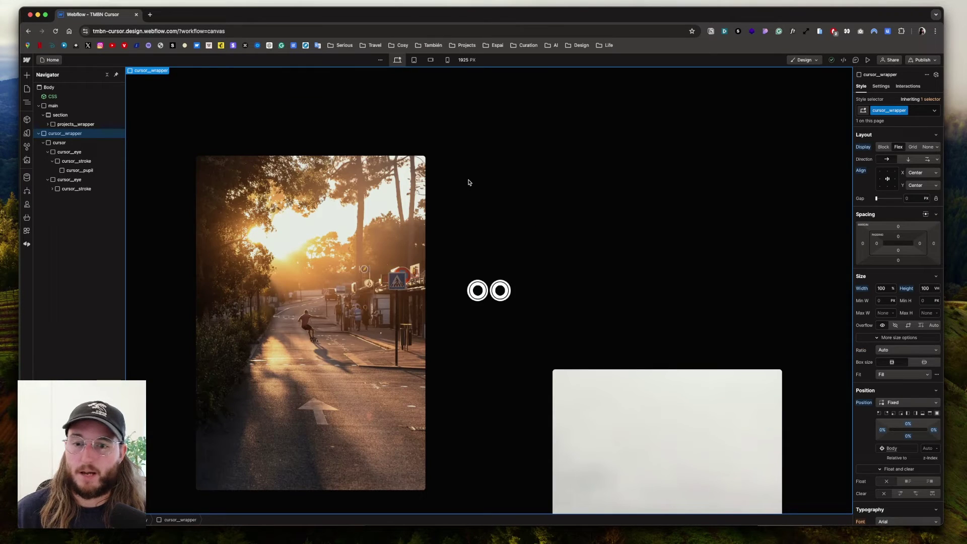
Step: Add a Mouse move in viewport page trigger with the Play mouse animation action
click(909, 86)
click(937, 204)
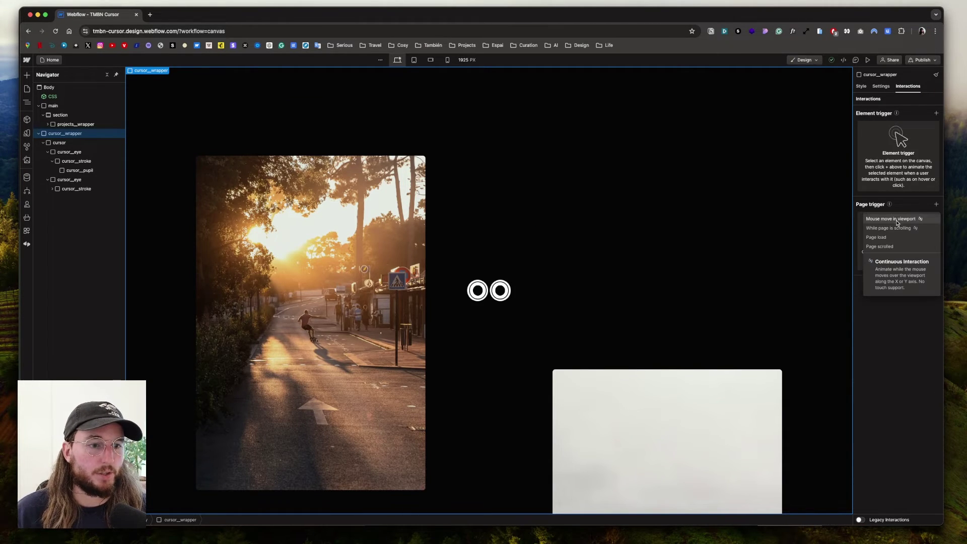
click(893, 220)
click(879, 203)
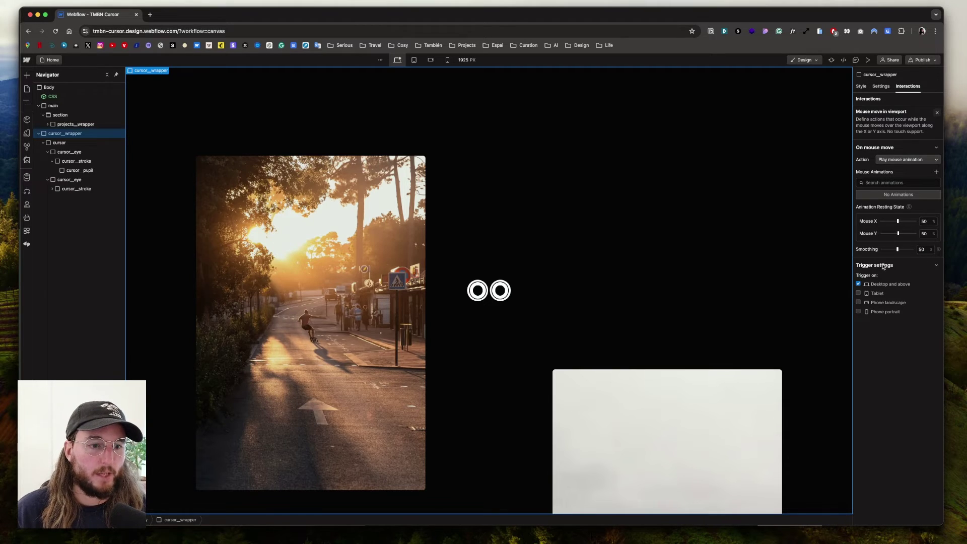
Step: Create a new mouse animation for the trigger and name it cursor__movement
click(936, 172)
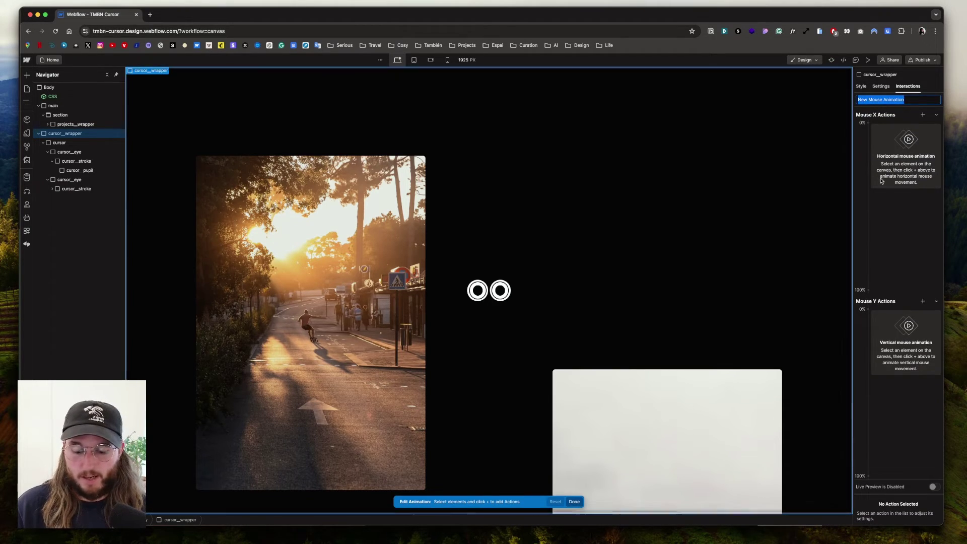
key(BackSpace)
text(cursor__movement)
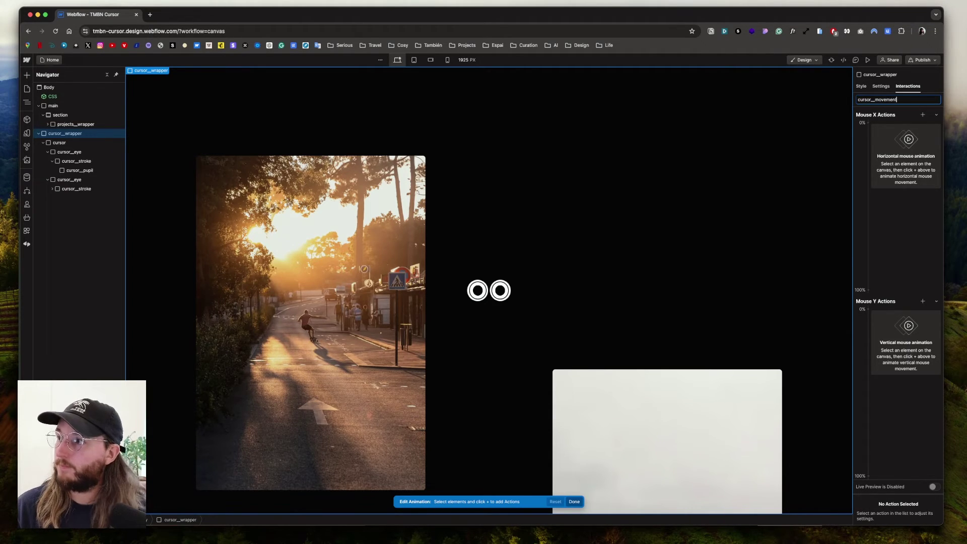
key(Return)
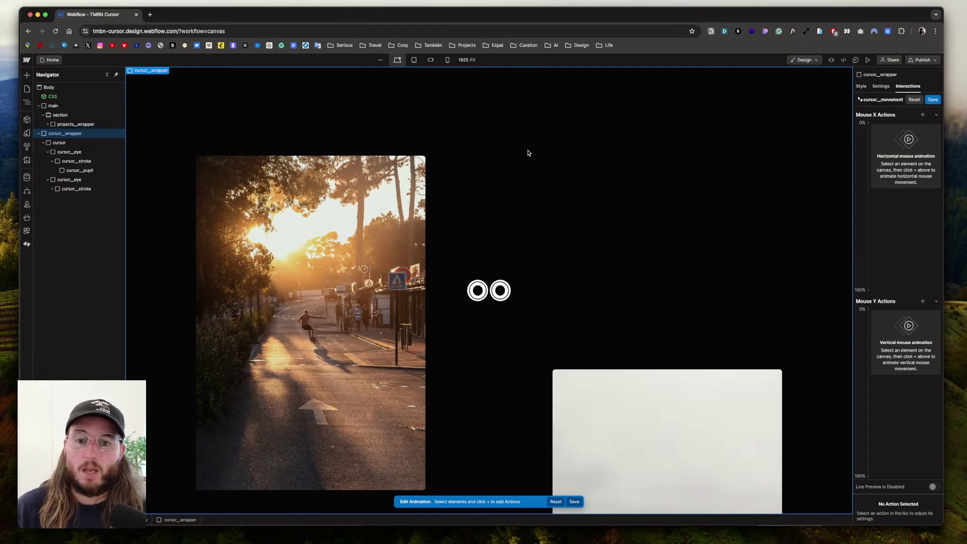
Step: Add a Move action for the cursor element under Mouse X Actions and make it affect the cursor class
click(60, 142)
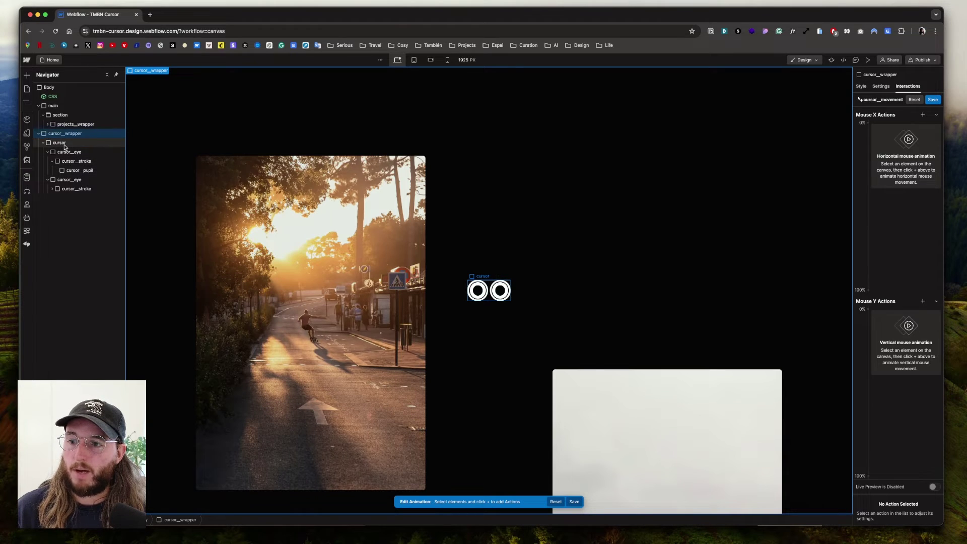
click(923, 114)
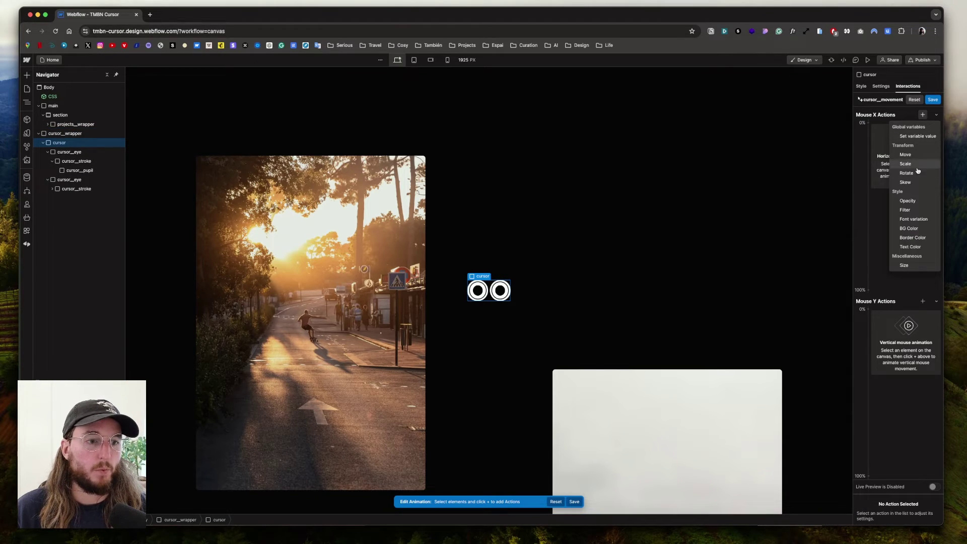
click(915, 157)
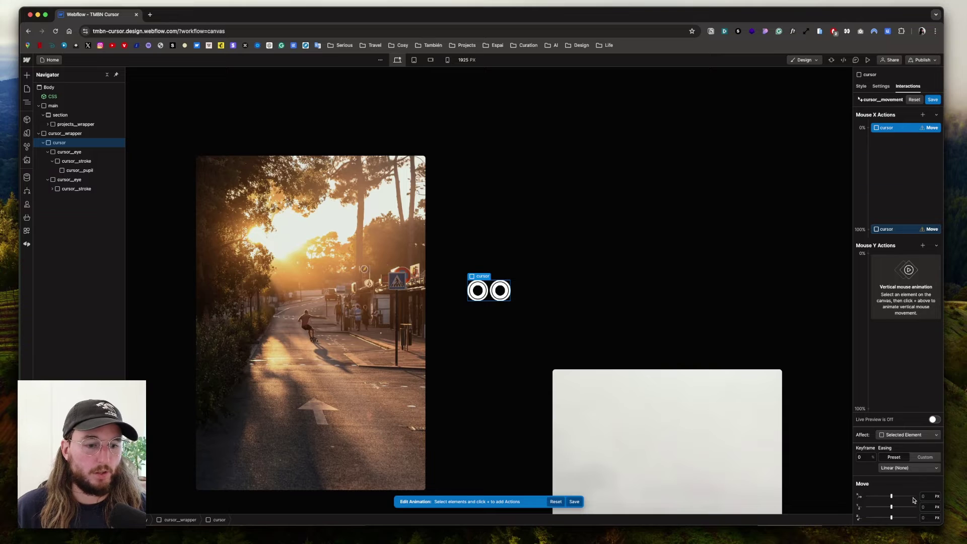
click(908, 437)
click(892, 425)
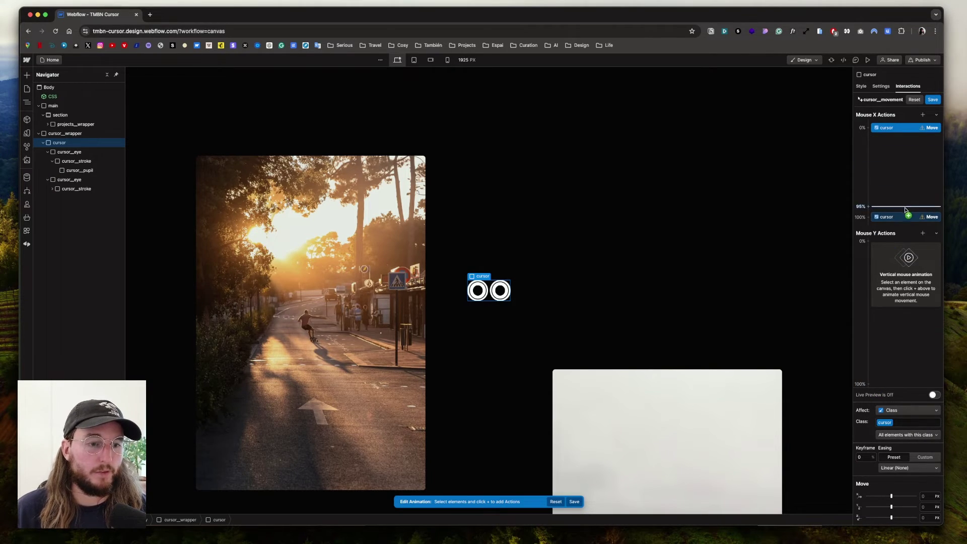
Step: Add a Move action for the cursor under Mouse Y Actions, with both keyframes affecting the cursor class
click(924, 233)
click(915, 275)
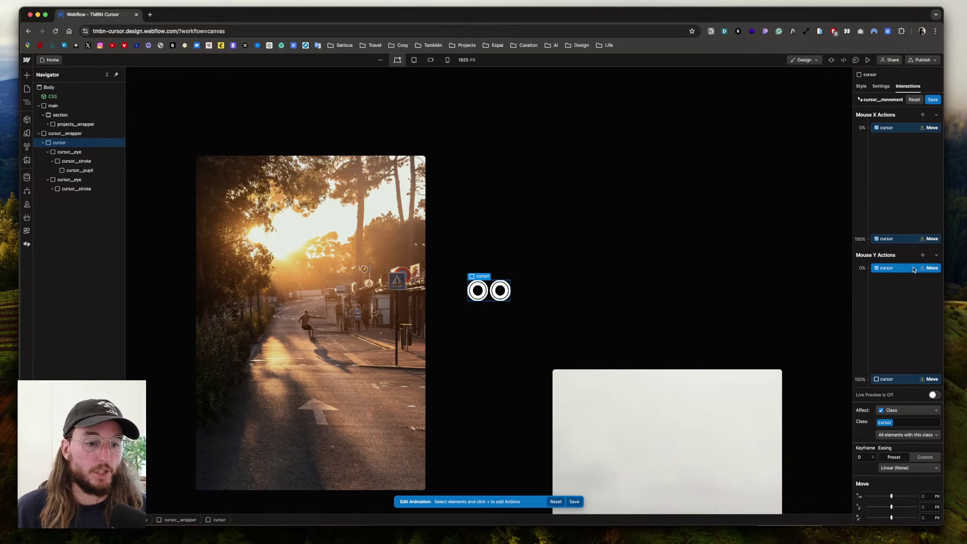
click(892, 382)
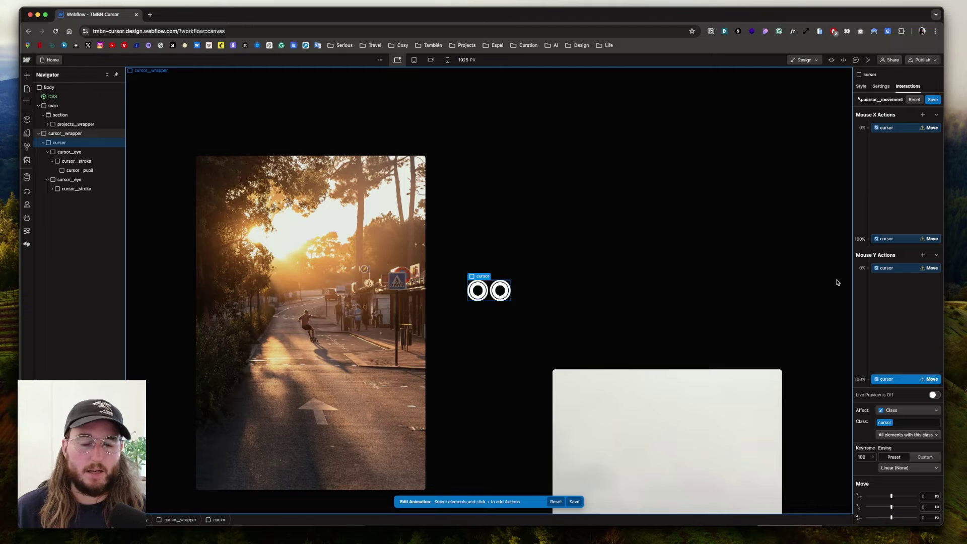
Step: Set the X movement of the cursor's 0% Mouse X keyframe to -50 VW
click(877, 128)
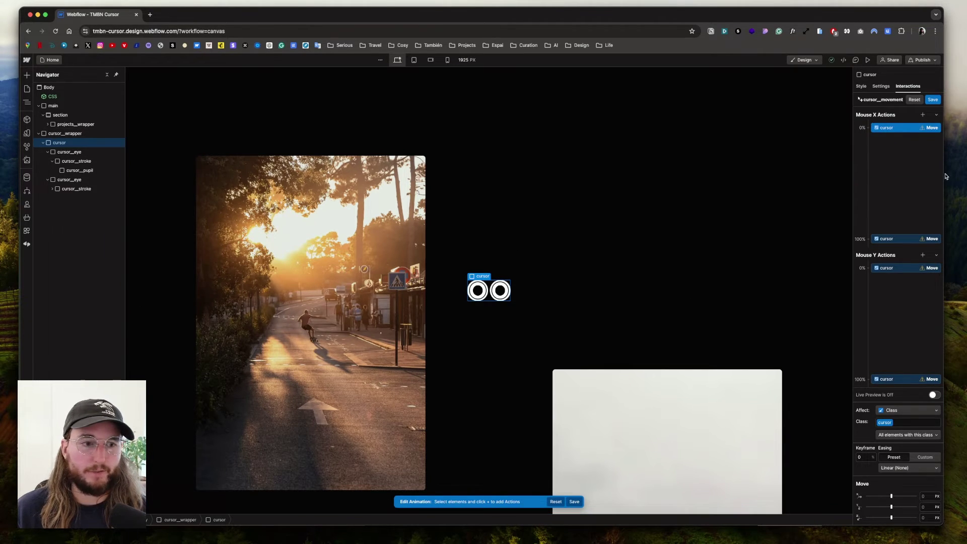
click(926, 496)
text(-50vw)
key(Return)
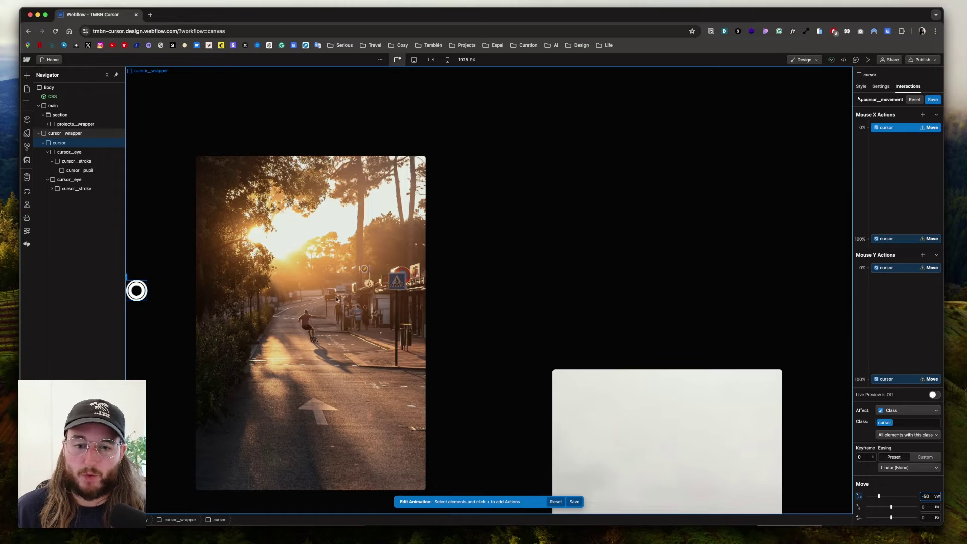
Step: Set the X movement of the cursor's 100% Mouse X keyframe to 50 VW and test it with live preview
click(896, 239)
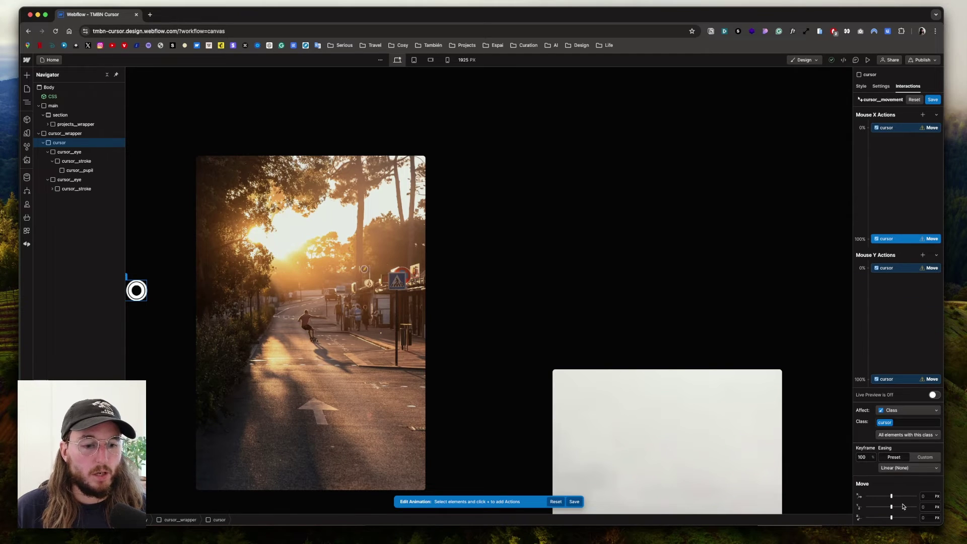
click(927, 507)
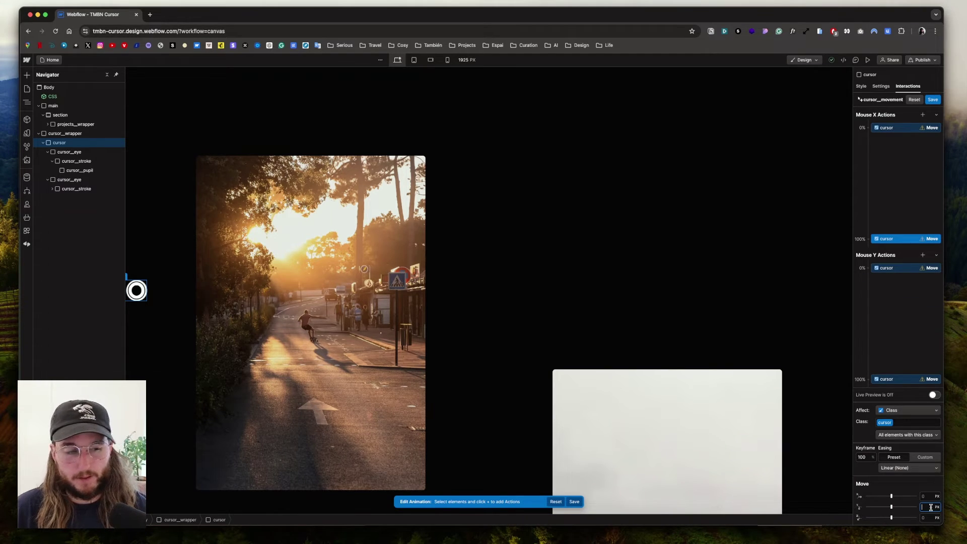
click(928, 496)
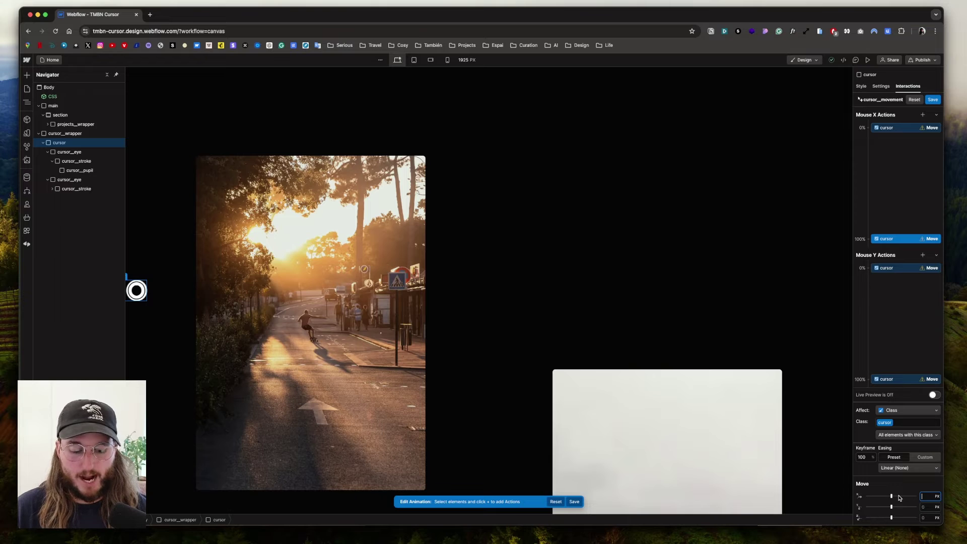
text(50vw)
key(Return)
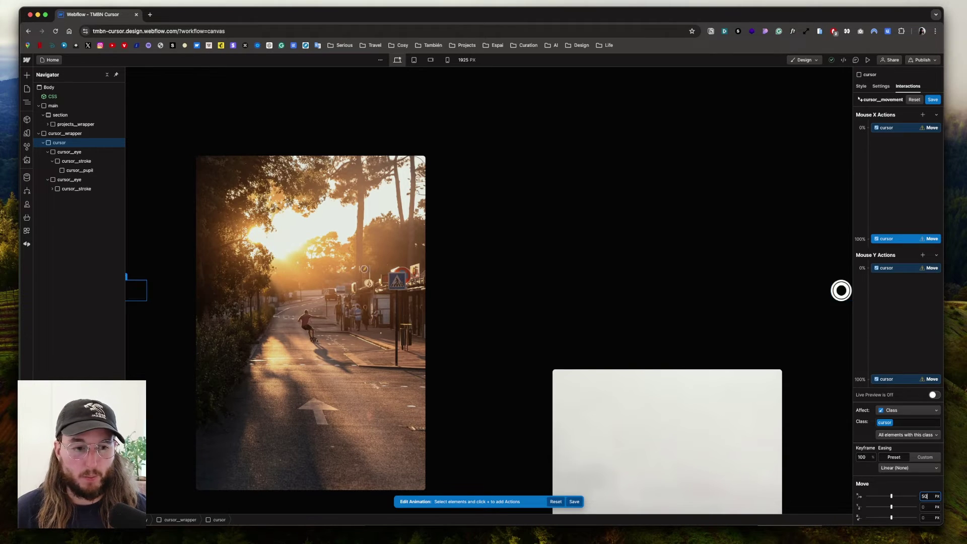
click(936, 395)
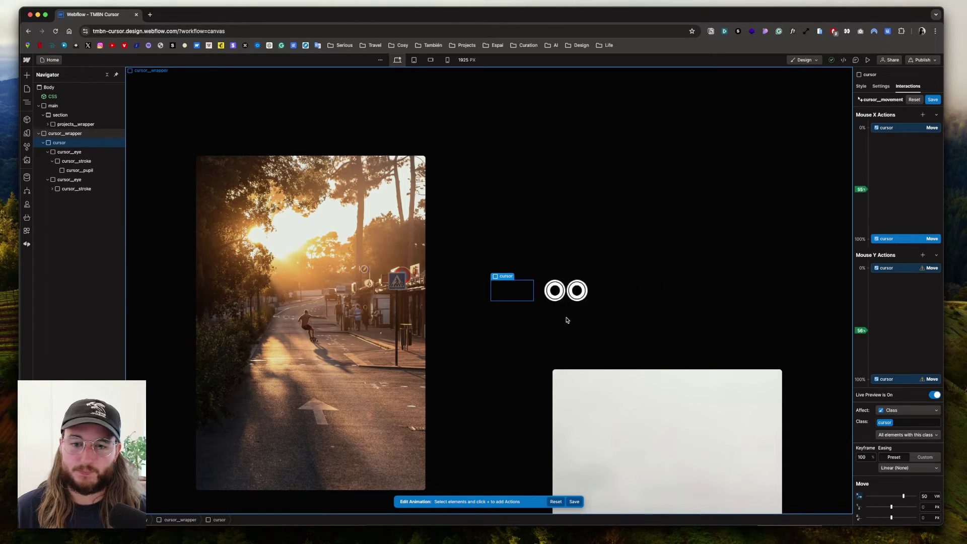
Step: Set the Y movement of the cursor's 0% Mouse Y keyframe to -50 VH
click(891, 268)
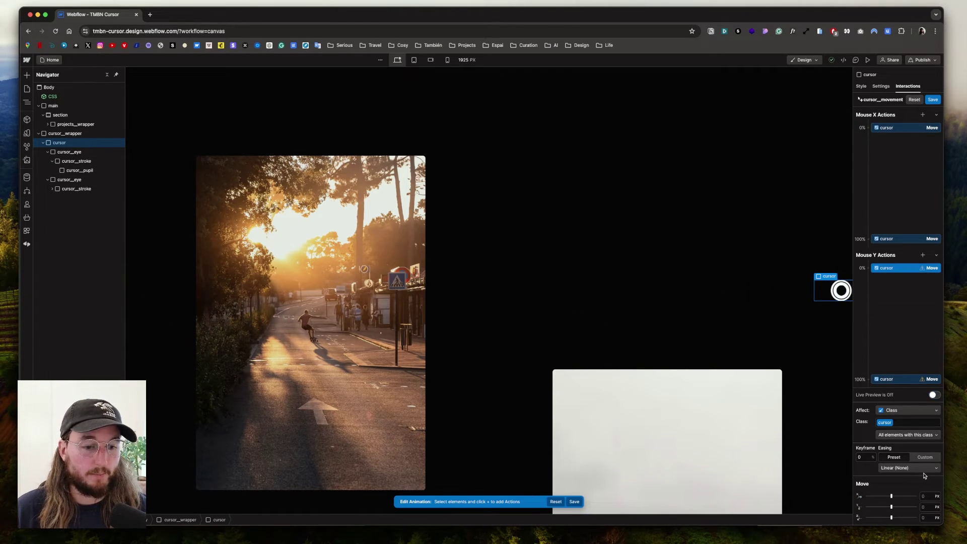
click(927, 508)
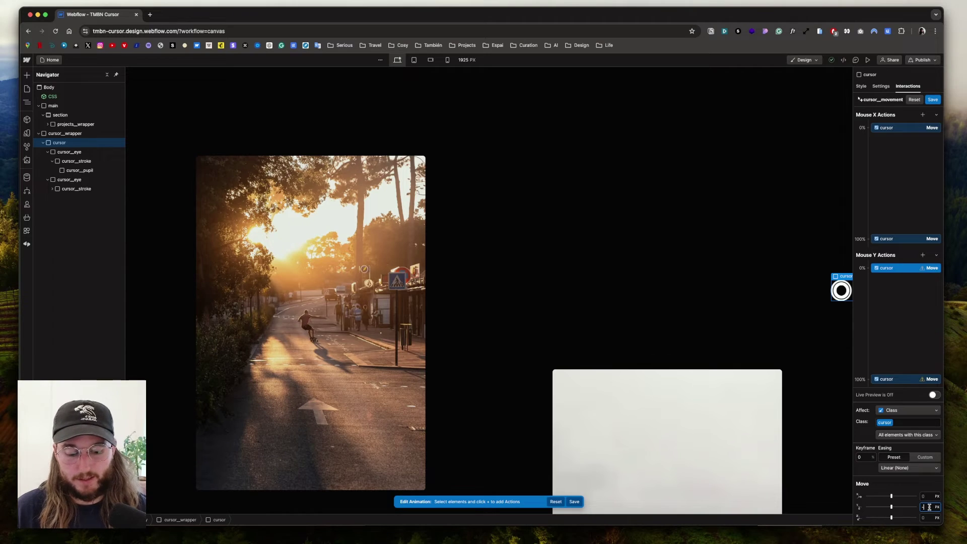
key(Return)
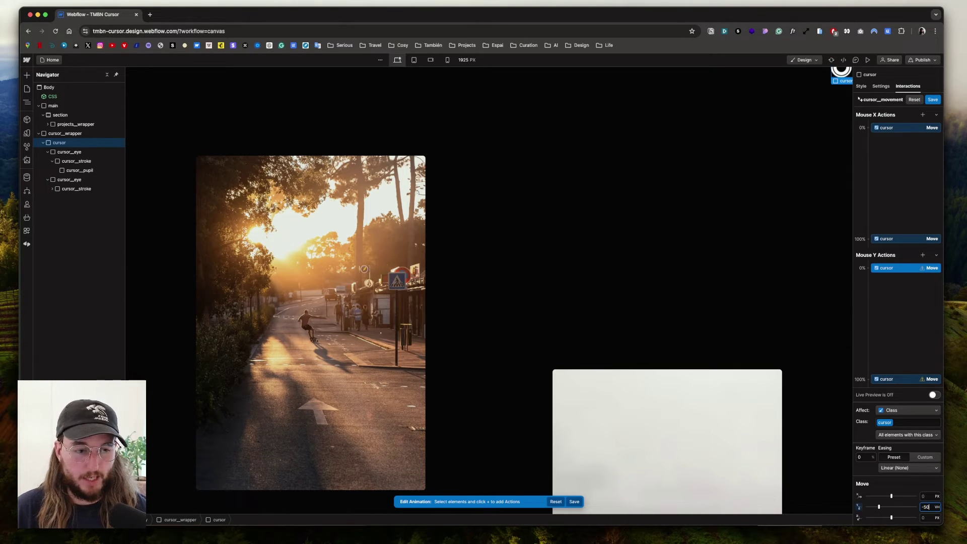
Step: Set the Y movement of the cursor's 100% Mouse Y keyframe to 50 VH, test it with live preview and save the animation
click(915, 380)
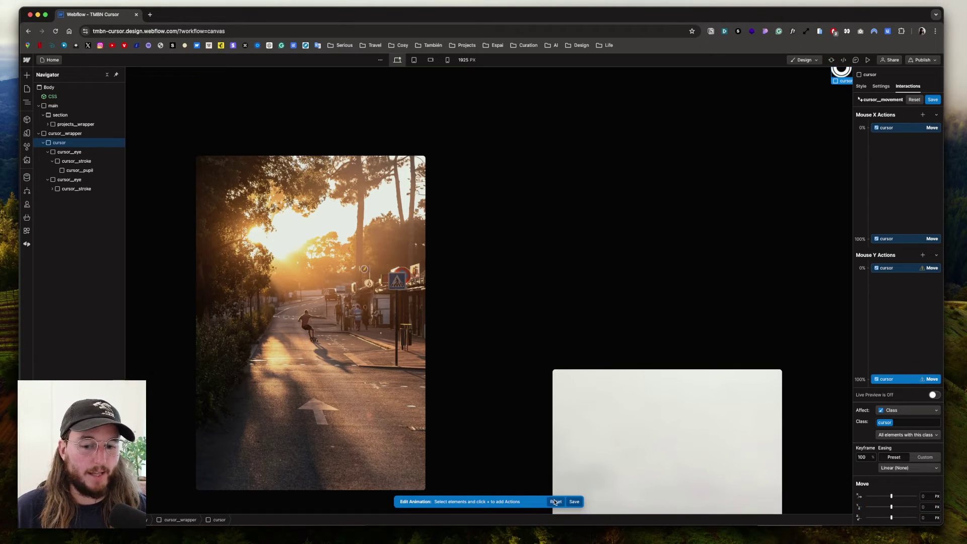
click(927, 506)
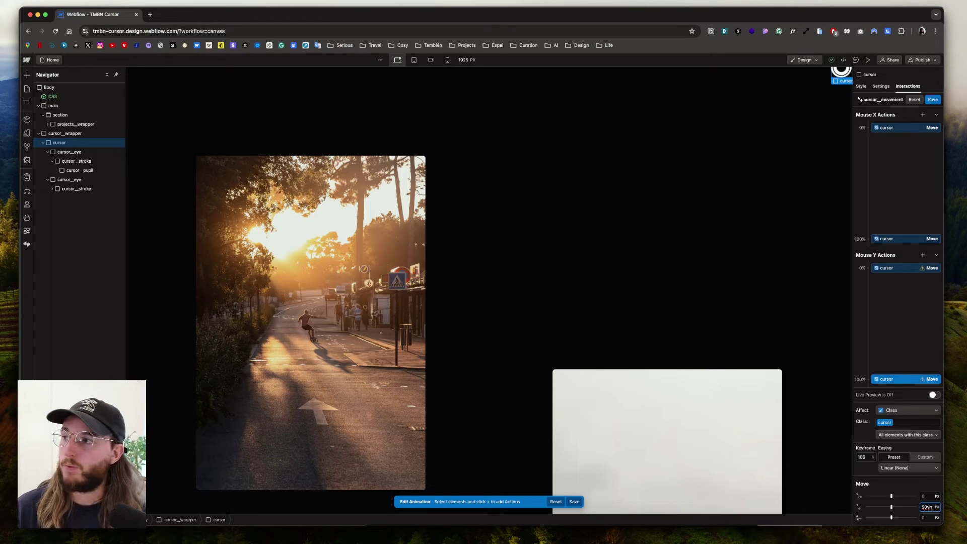
click(936, 396)
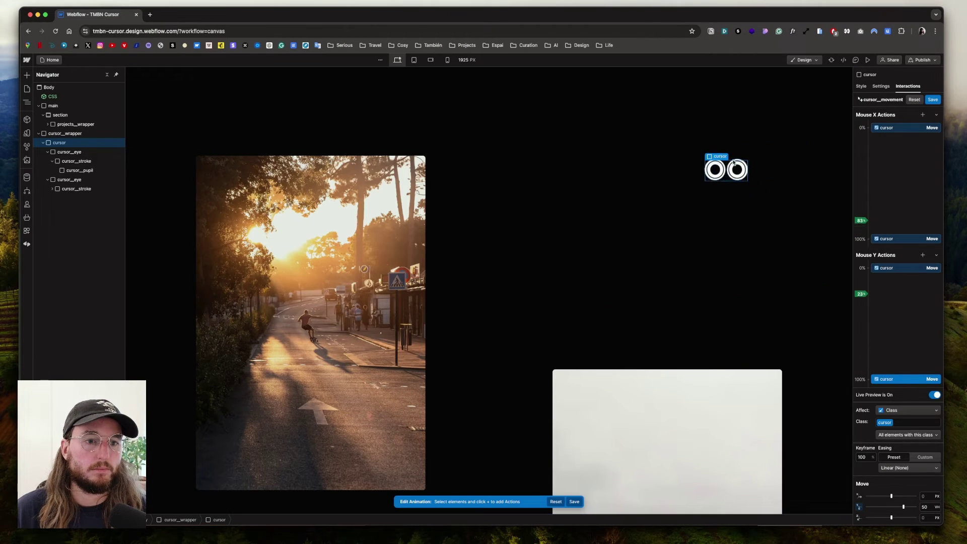
click(933, 99)
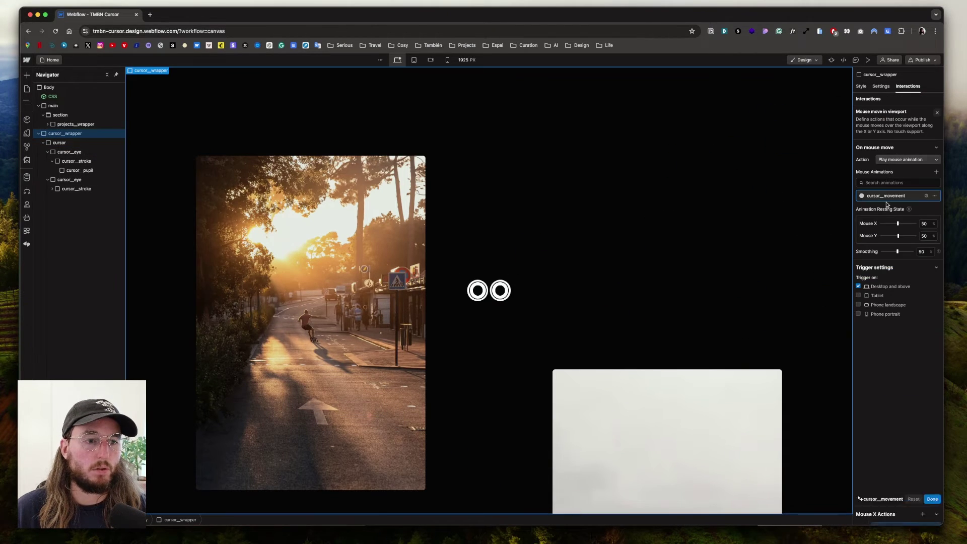
Step: Set the mouse animation's smoothing to 90% and check the cursor movement in site preview
double_click(922, 252)
text(9)
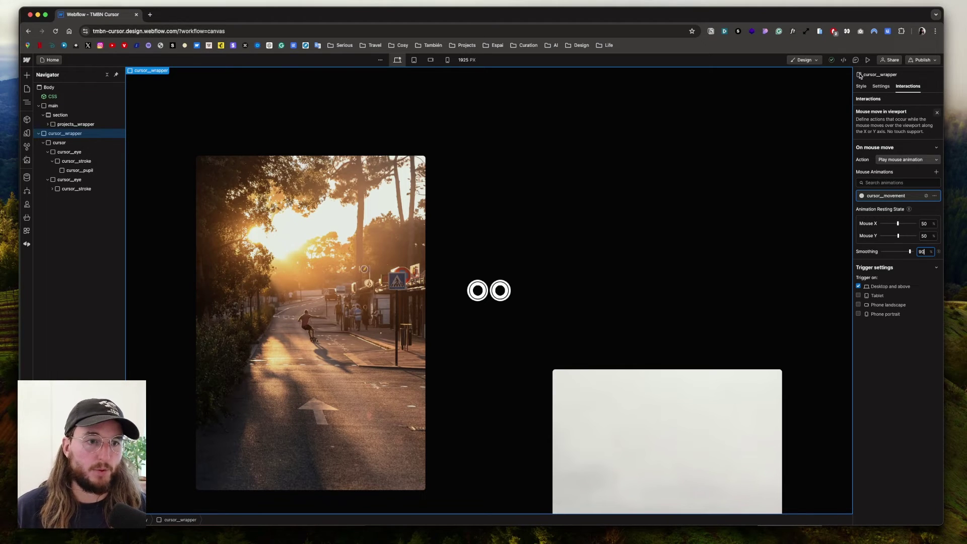
click(868, 60)
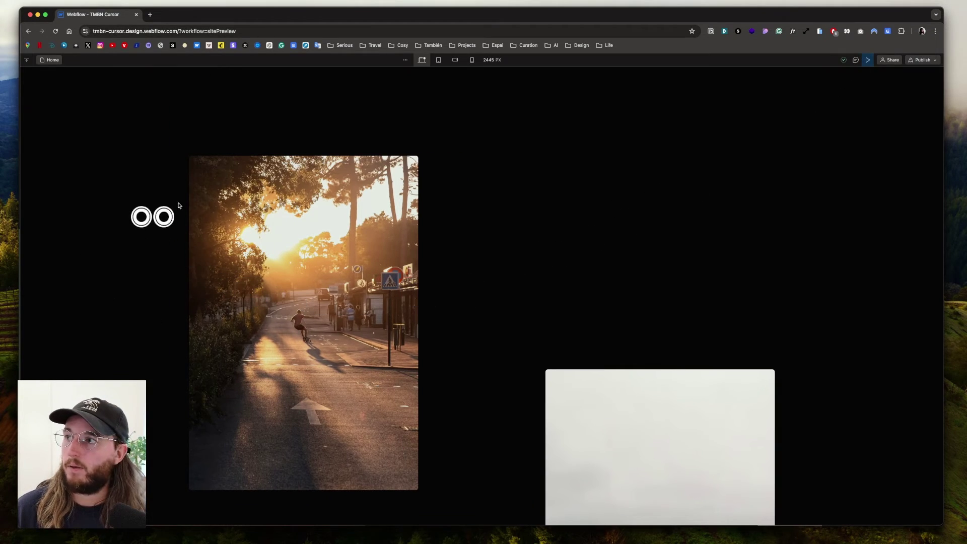
scroll(554, 312, down, 5)
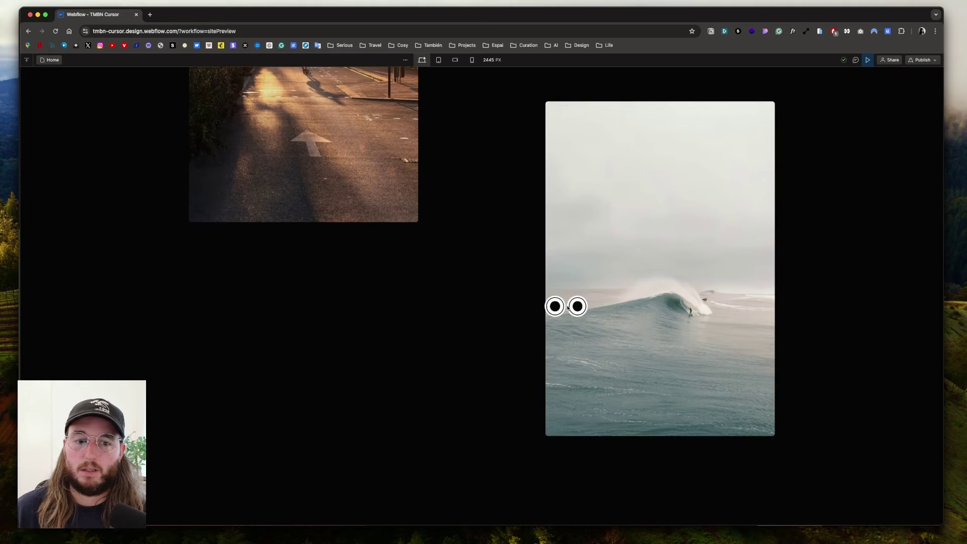
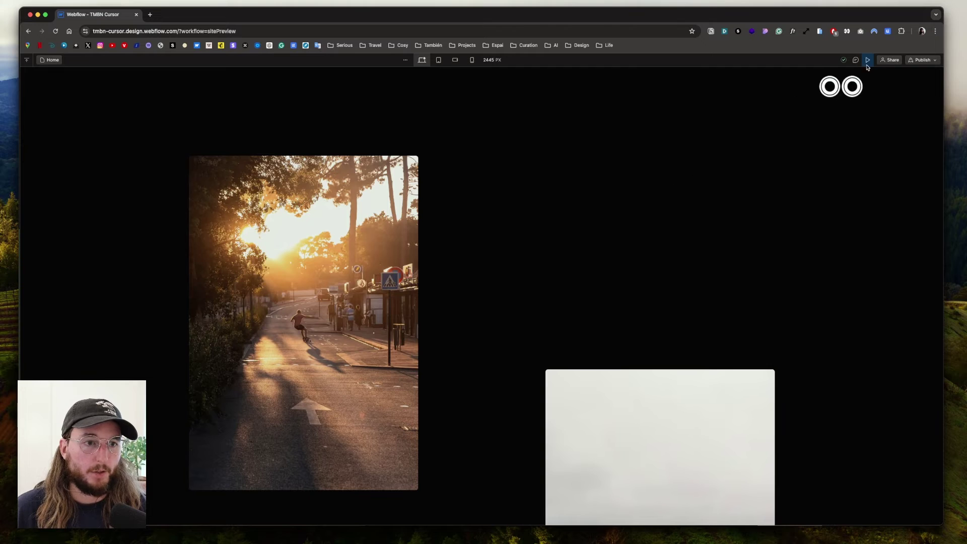
click(867, 60)
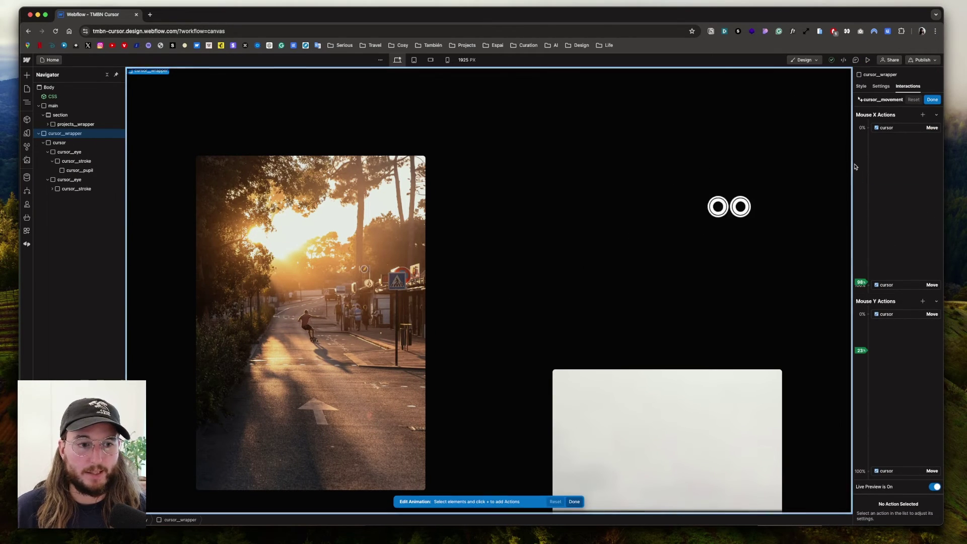
Step: Add a Move action for cursor__pupil under Mouse X Actions in cursor__movement, affecting the cursor__pupil class
click(139, 185)
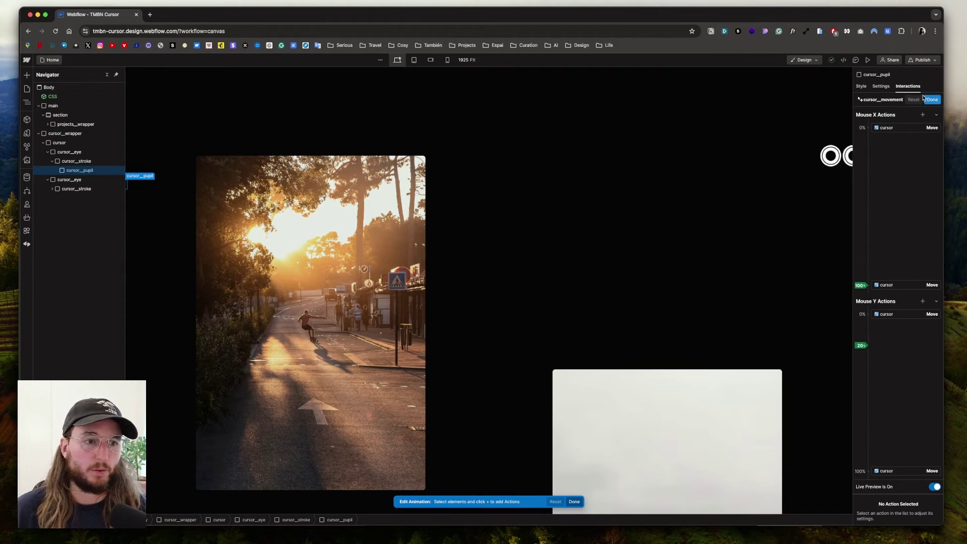
click(924, 115)
click(905, 154)
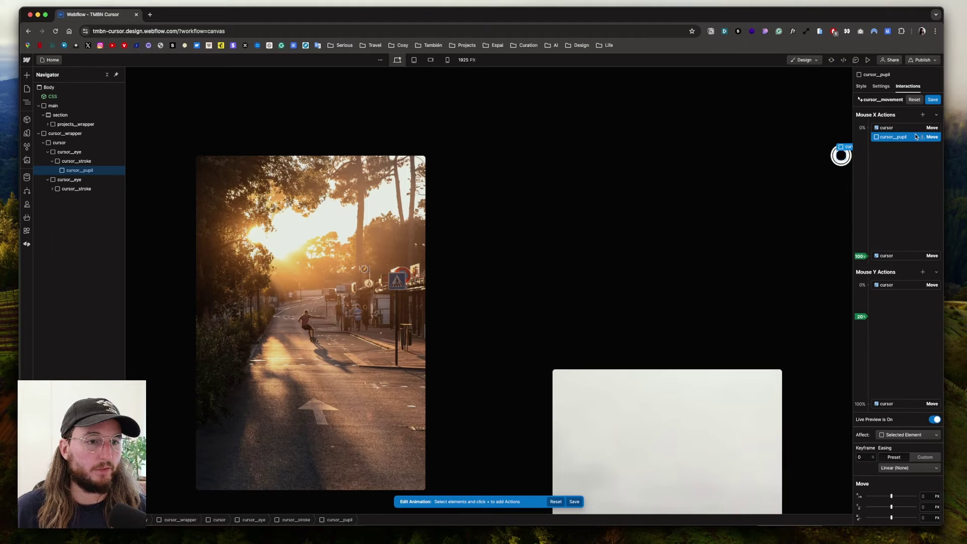
click(909, 435)
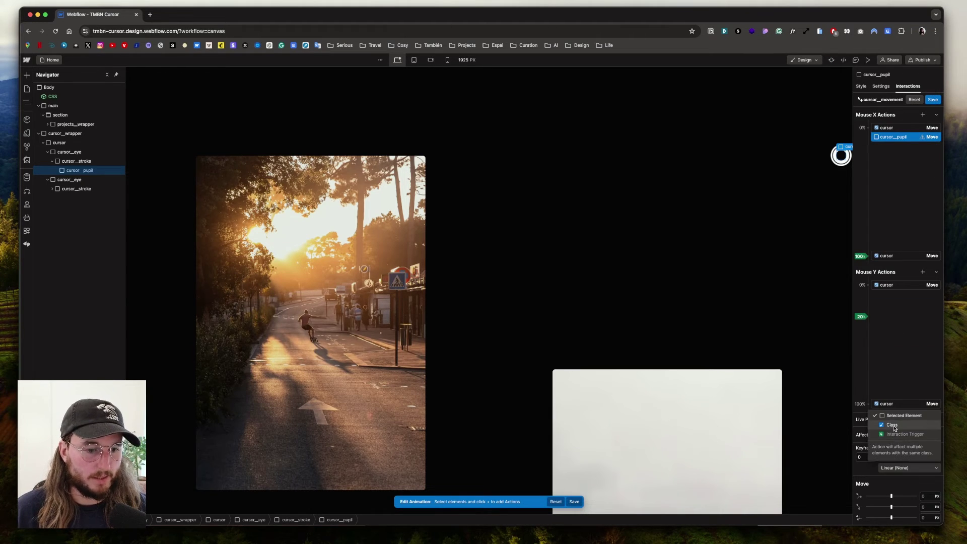
click(902, 433)
Step: Duplicate the pupil's 0% Mouse X keyframe and place the copy at 100%
right_click(906, 137)
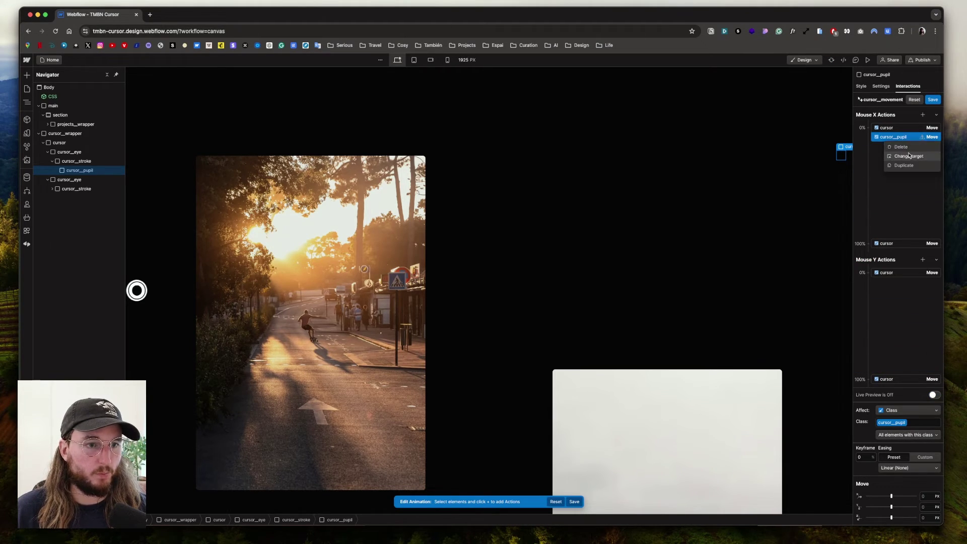
click(909, 153)
right_click(906, 137)
click(904, 163)
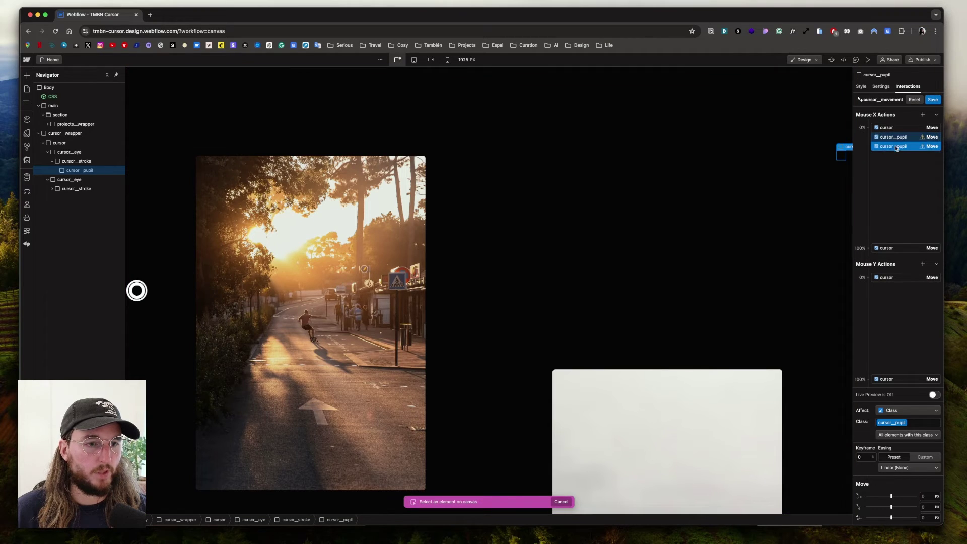
drag(894, 220, 894, 248)
Step: Set the pupil's X movement to -0.7 REM at 0% and 0.7 REM at 100% Mouse X, testing with live preview
click(907, 137)
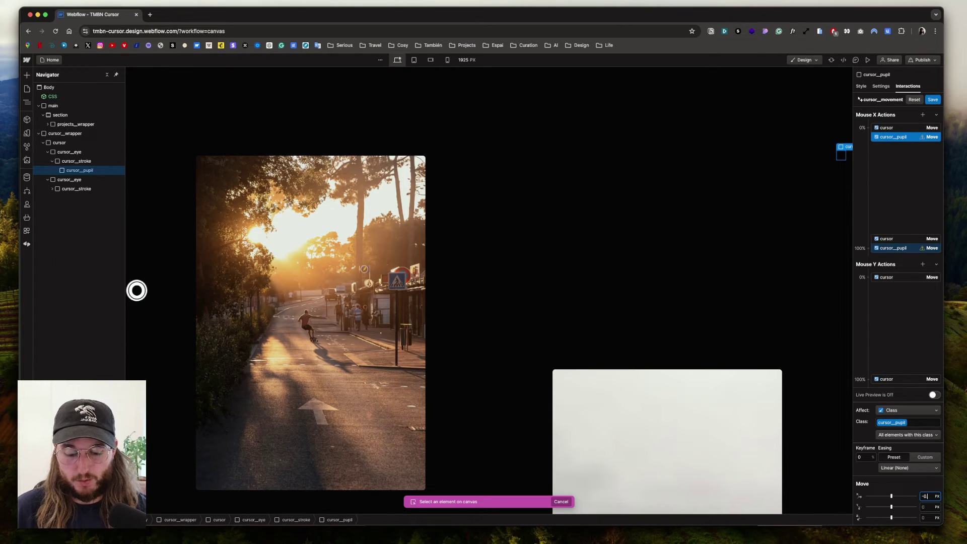
text(-0.7rem)
key(Return)
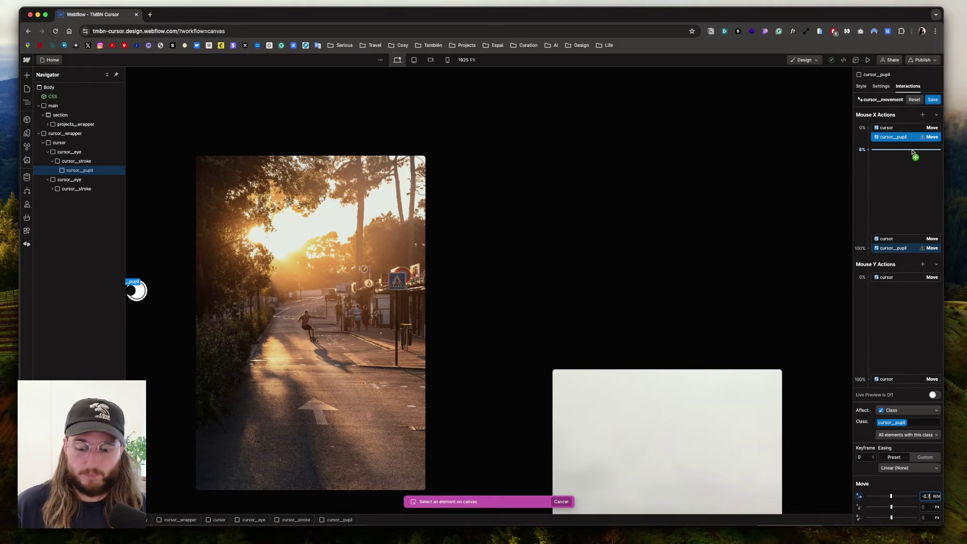
click(902, 248)
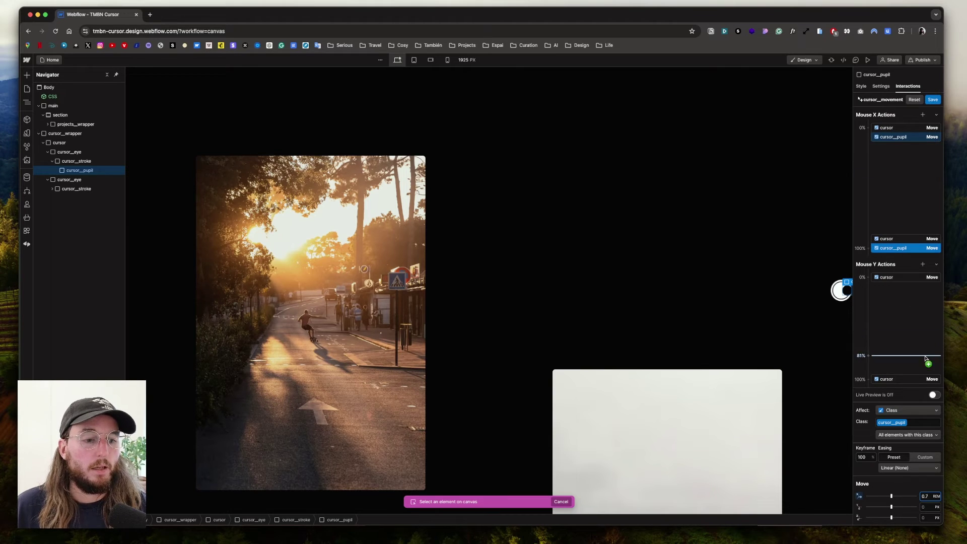
click(933, 395)
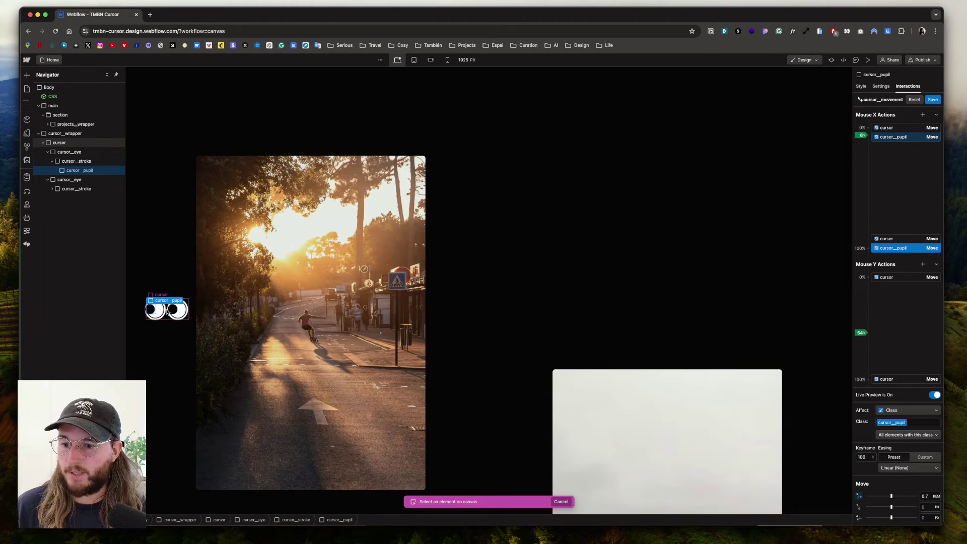
Step: Add a Move action for the cursor__pupil class under Mouse Y Actions with a Y movement of -0.7 REM at 0%
click(923, 265)
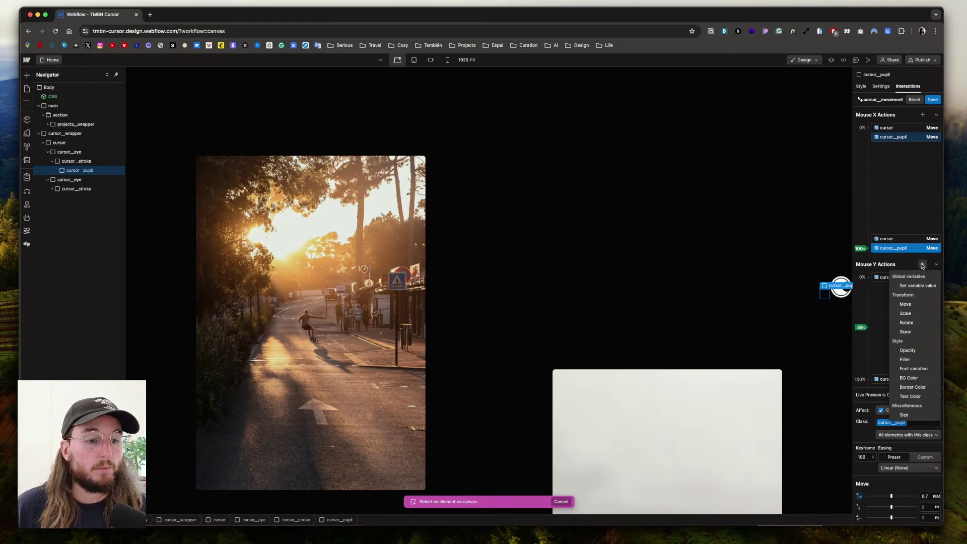
click(914, 305)
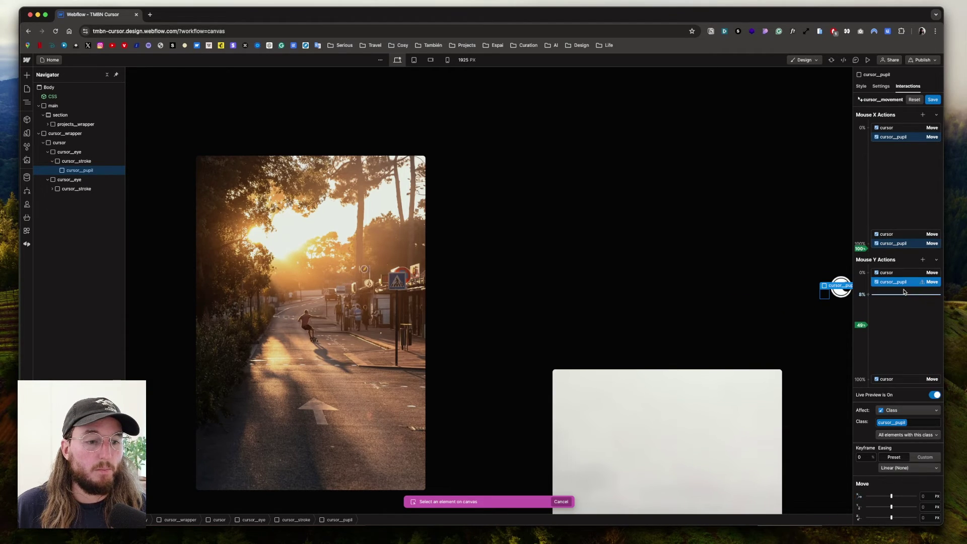
click(900, 285)
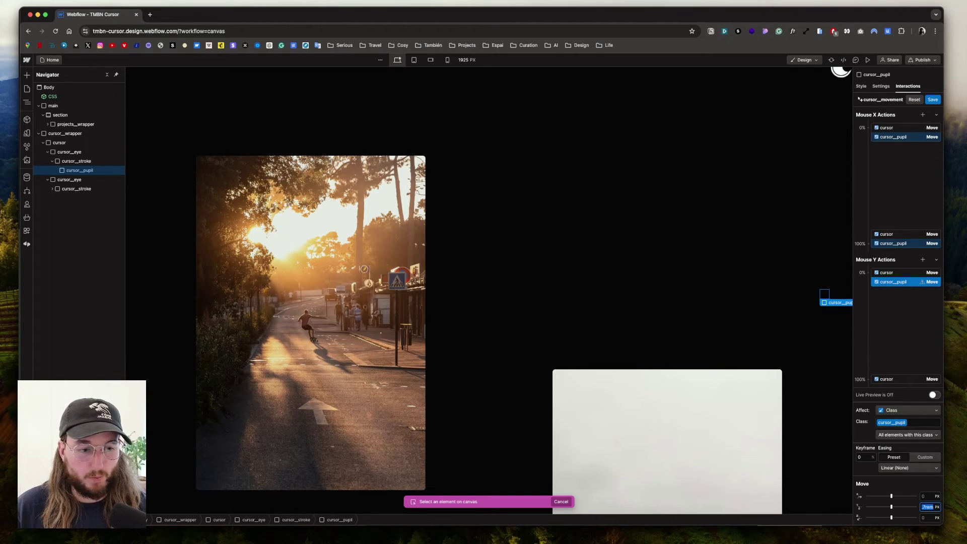
Step: Duplicate the pupil's Mouse Y keyframe to 100% and set its Y movement to 0.7 REM
right_click(894, 285)
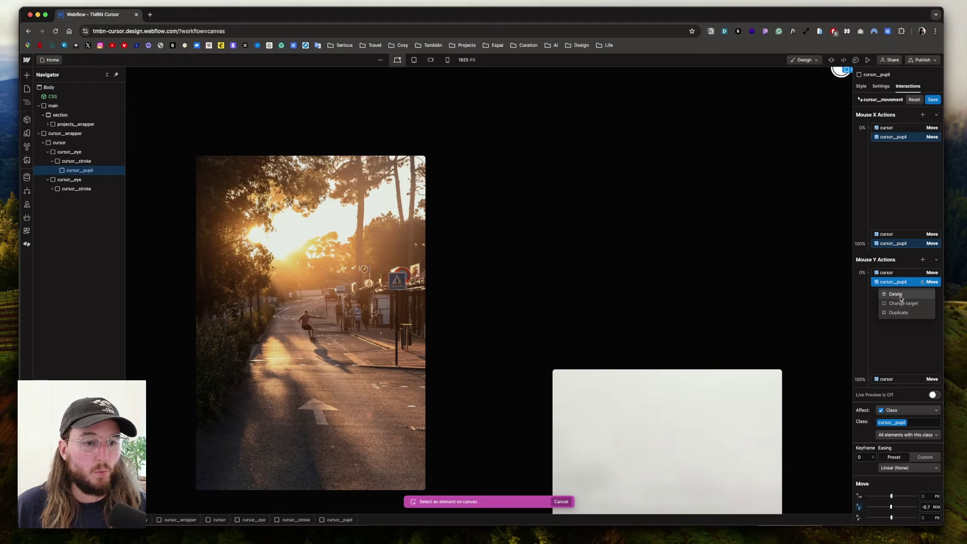
click(897, 311)
drag(896, 372, 898, 379)
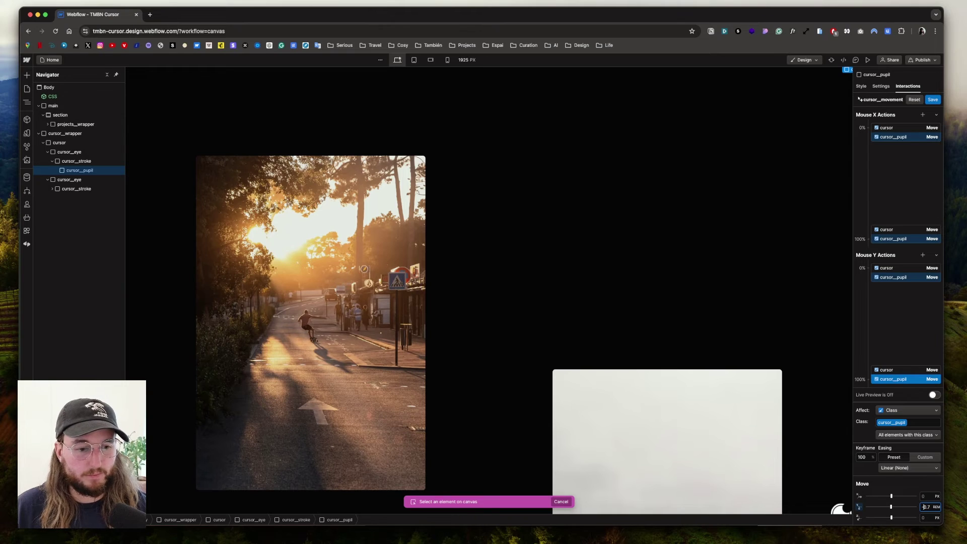
Step: Test the pupil movement with live preview, save the animation and check the eyes in site preview
click(933, 394)
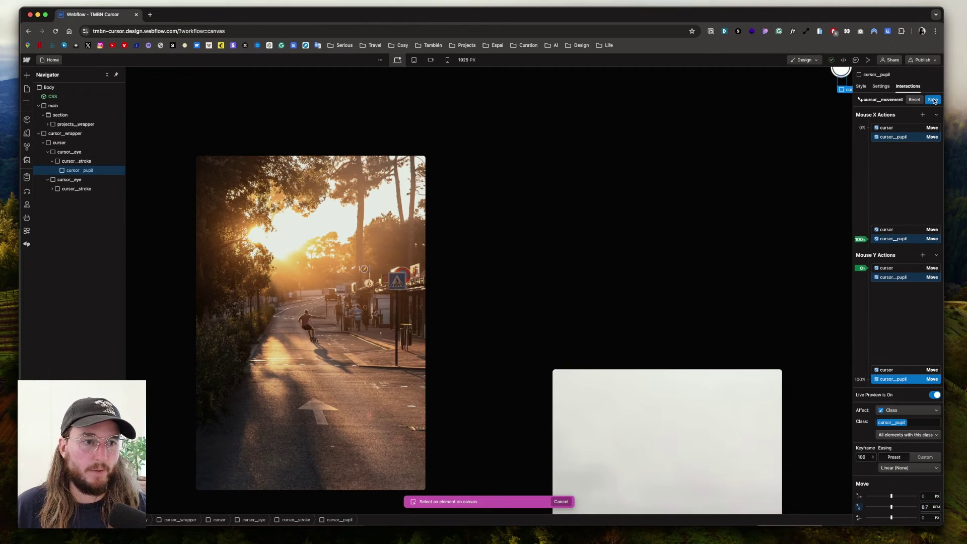
click(934, 101)
click(868, 60)
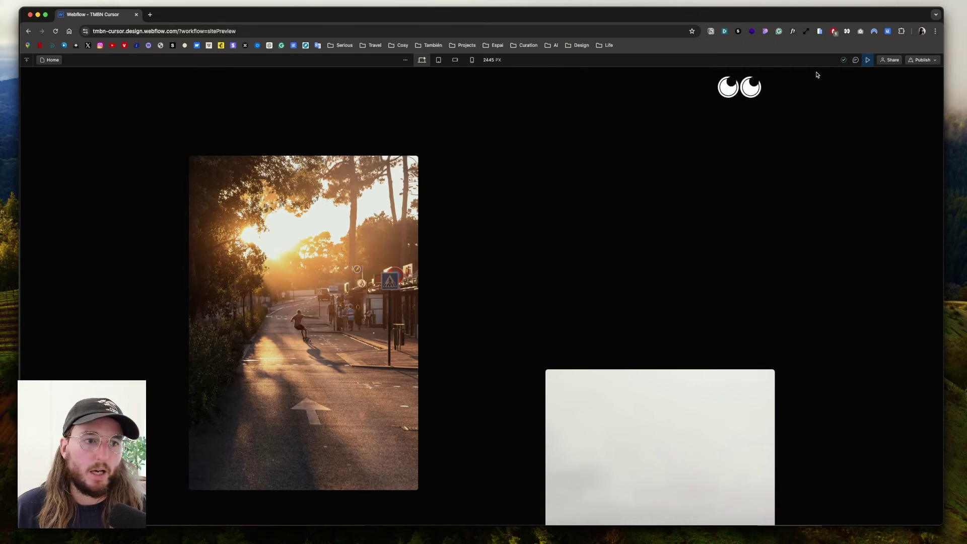
click(868, 60)
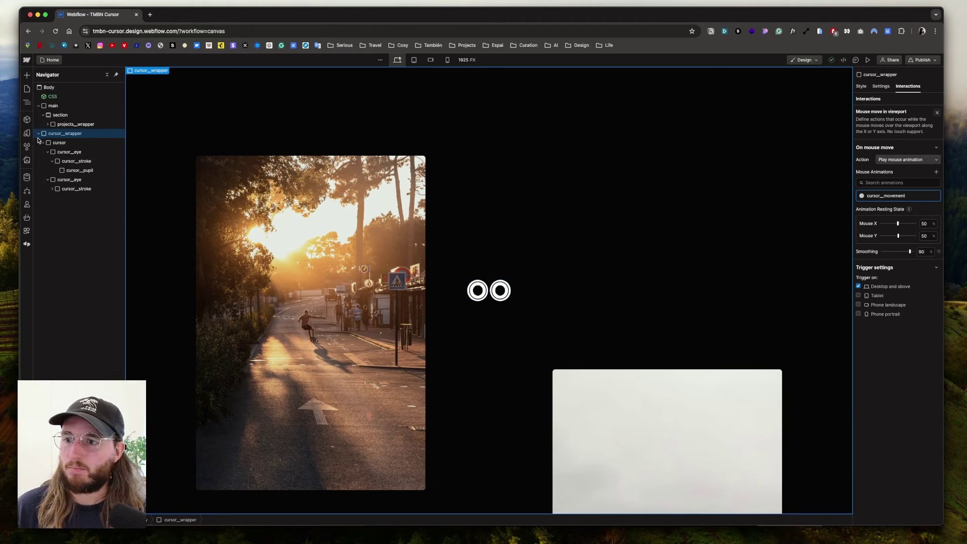
Step: Set the overflow of cursor__stroke to hidden and check the eyes over the project images in site preview
click(76, 161)
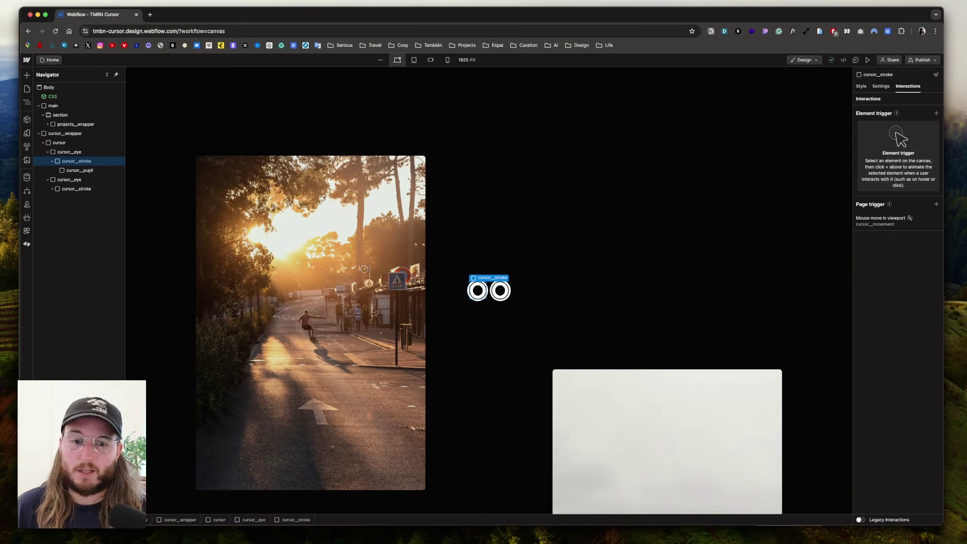
click(861, 87)
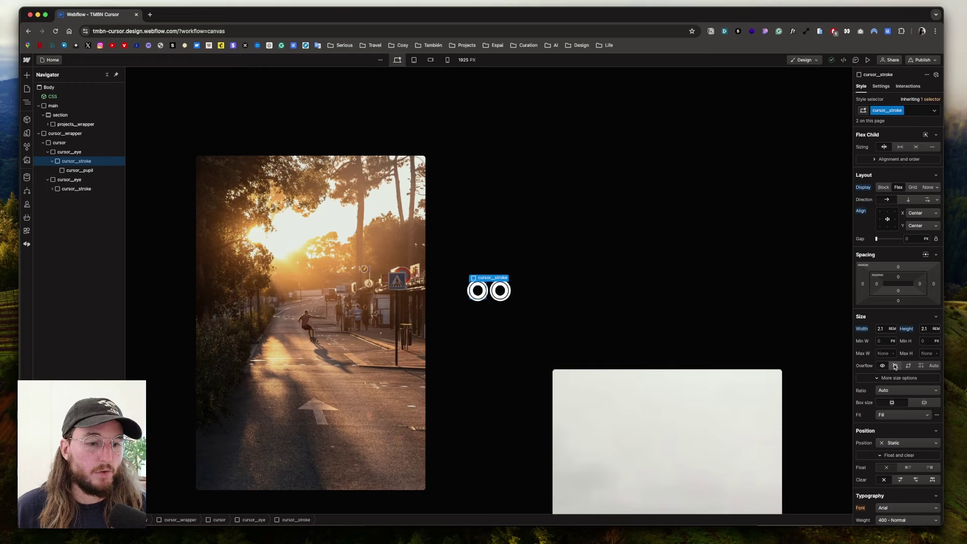
click(869, 60)
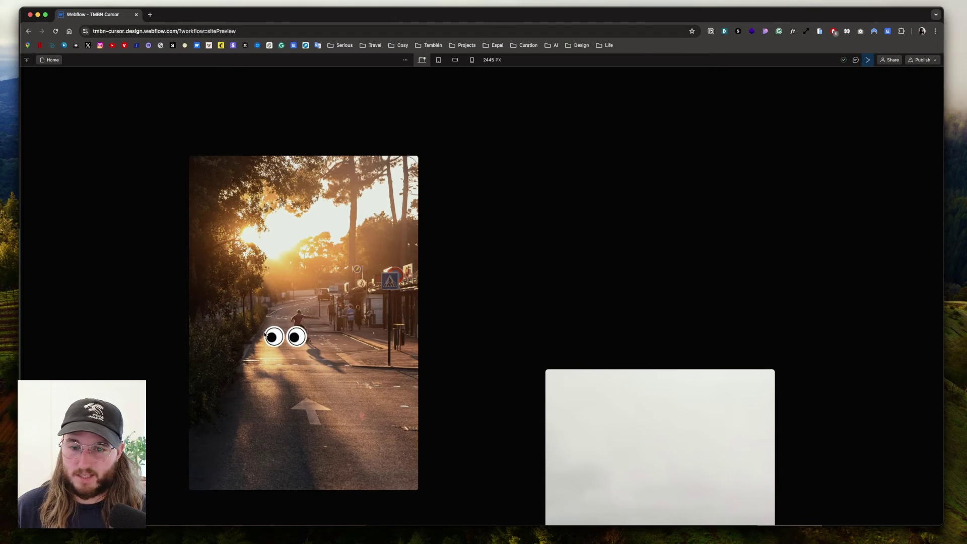
scroll(491, 186, down, 1)
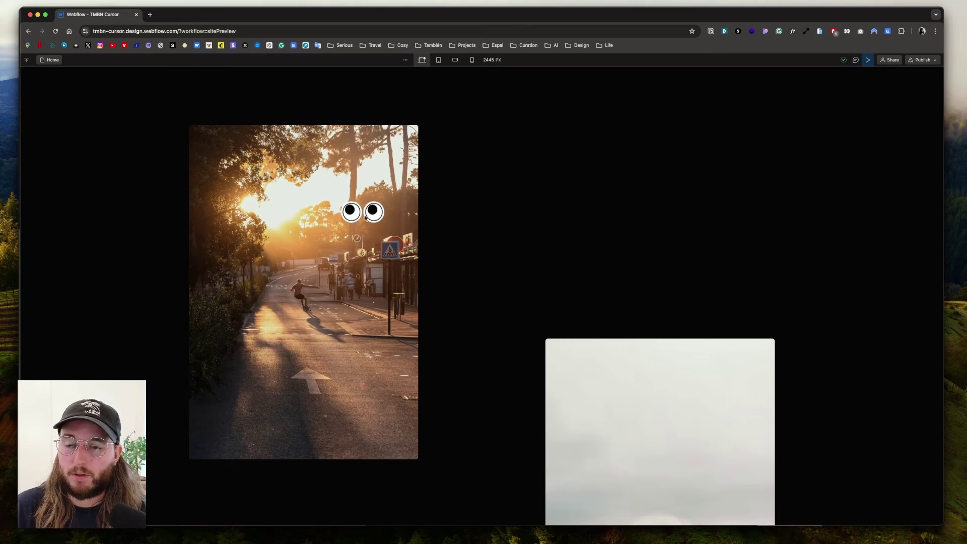
click(868, 60)
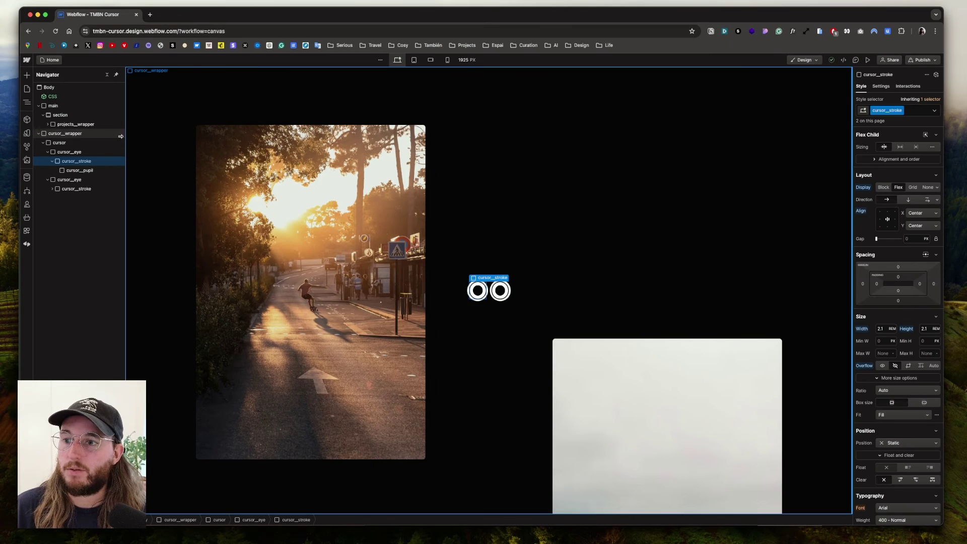
Step: Add the custom property pointer-events with the value none to the cursor__wrapper class
click(39, 133)
click(73, 134)
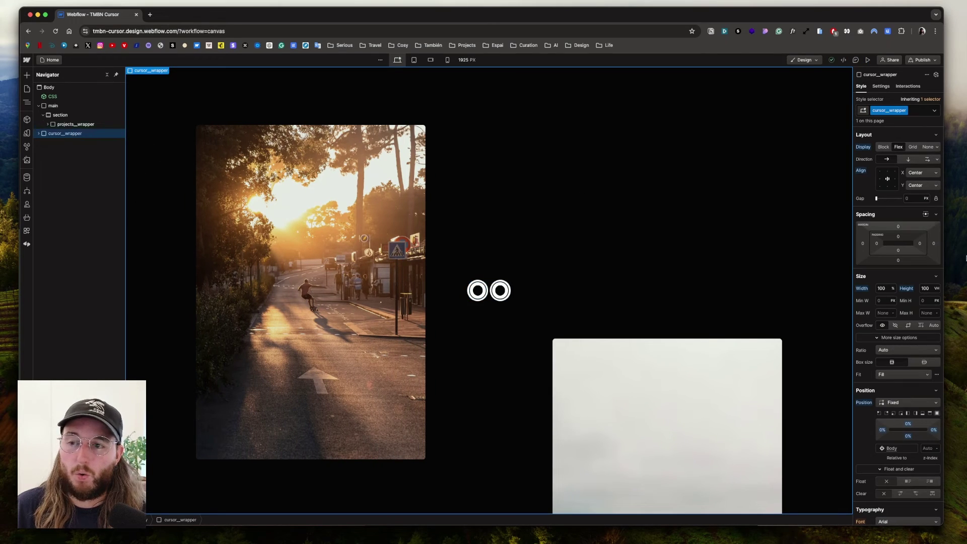
scroll(892, 383, down, 10)
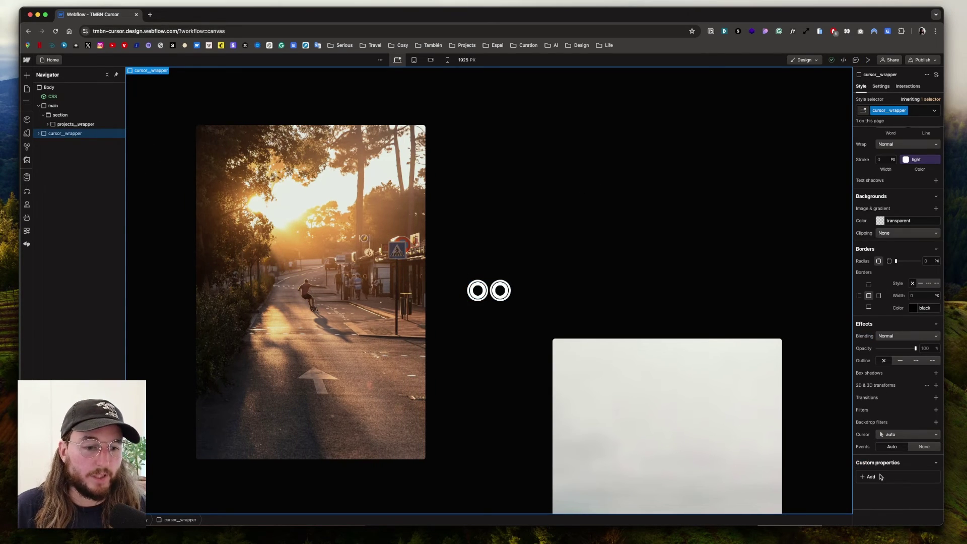
click(871, 477)
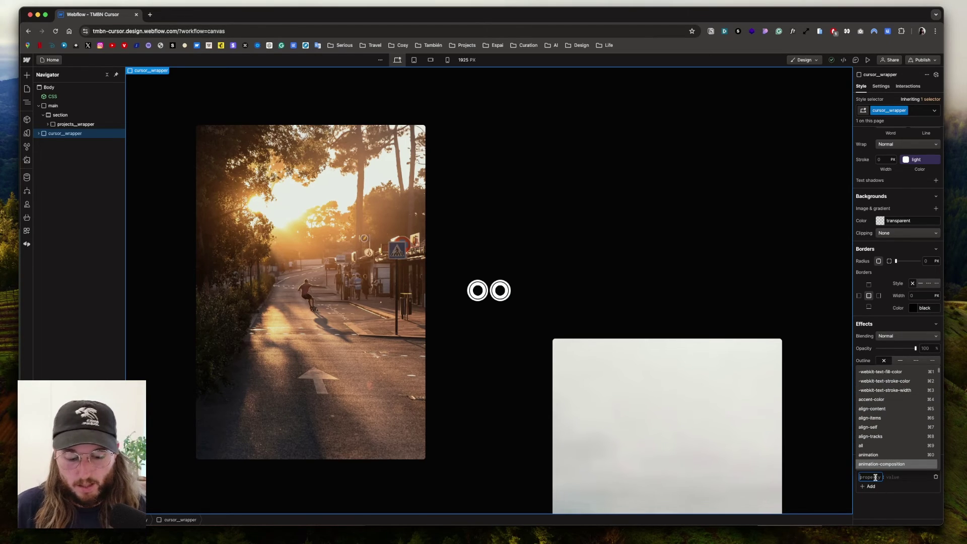
text(point)
key(Return)
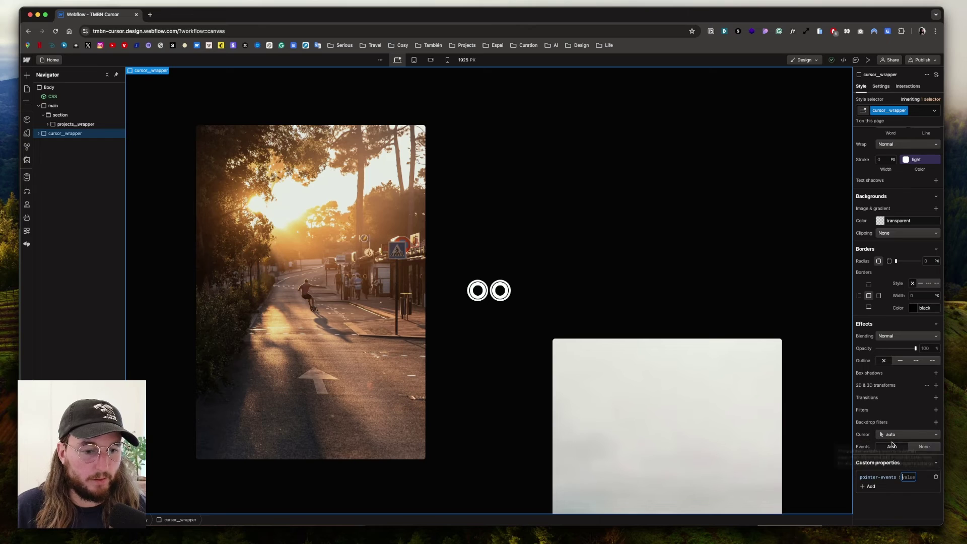
text(non)
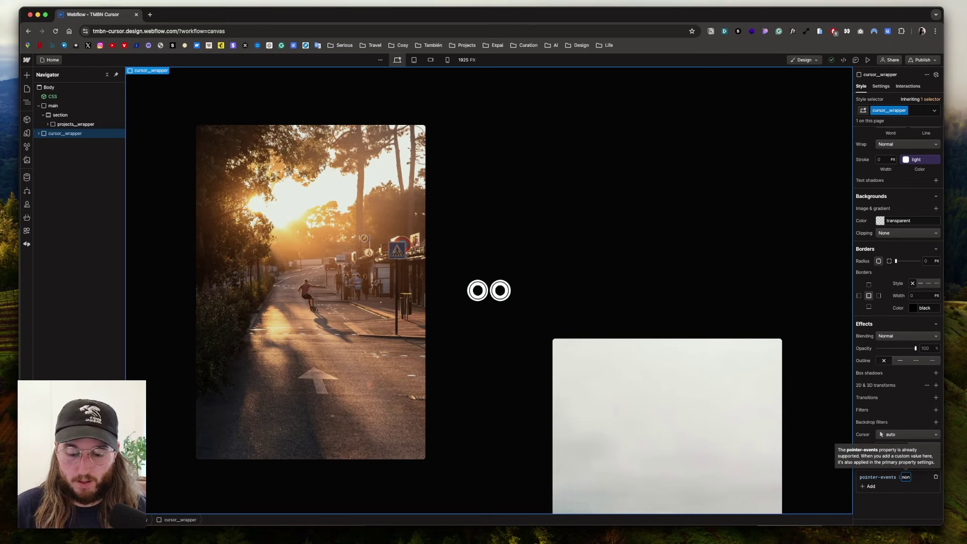
text(e)
key(Return)
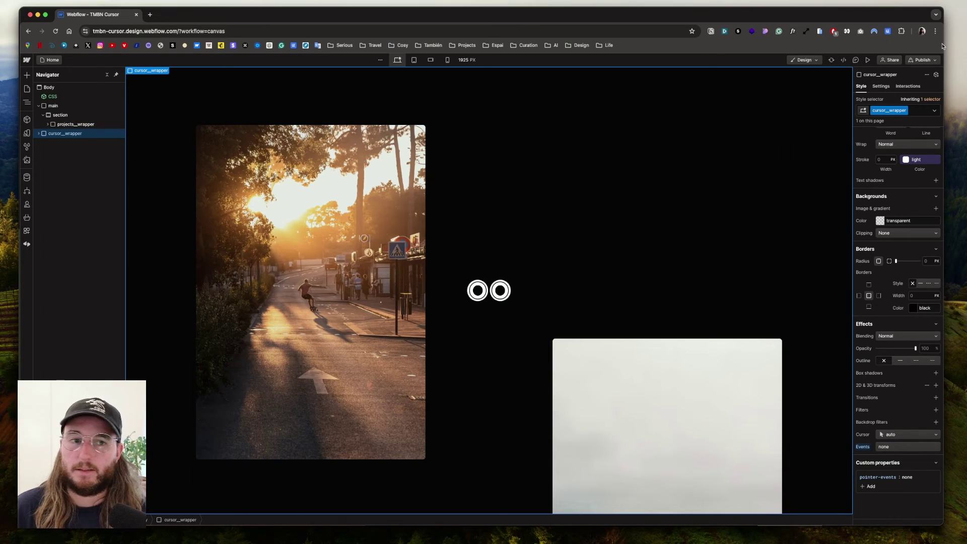
Step: Check how the eyes follow the mouse over the project cards in site preview
click(869, 60)
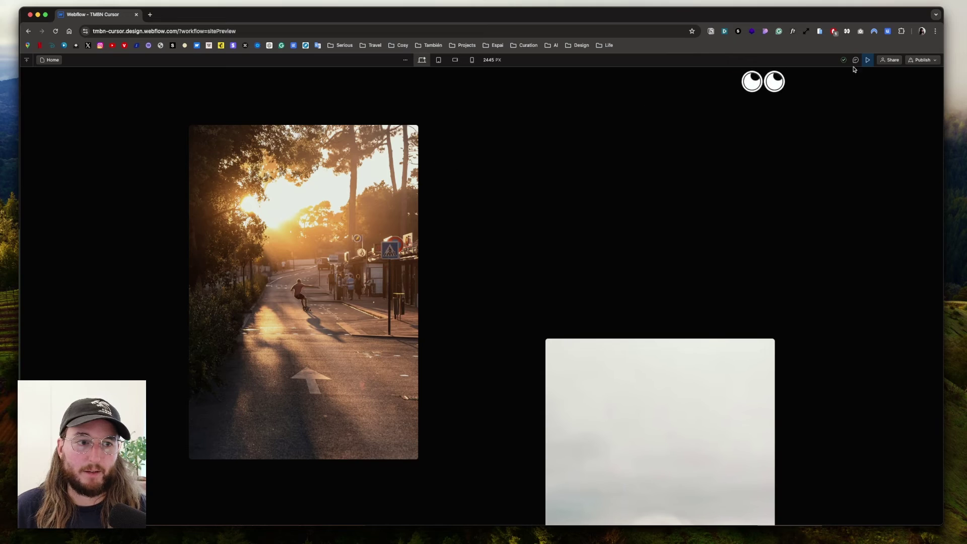
click(870, 60)
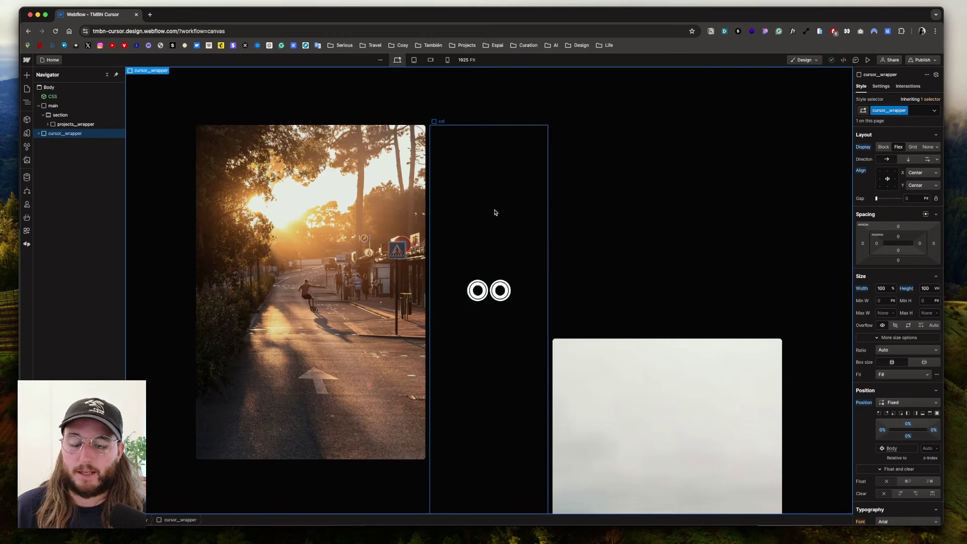
click(868, 60)
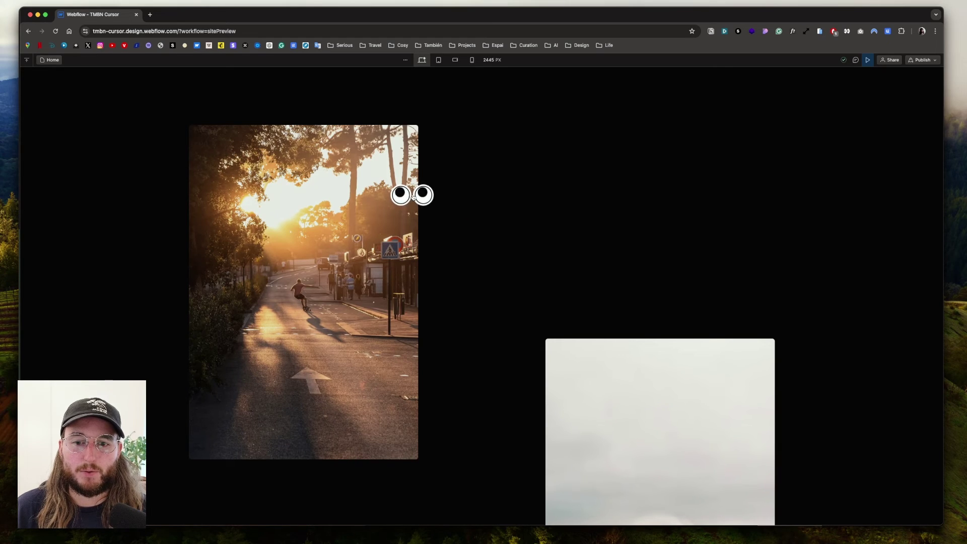
click(868, 60)
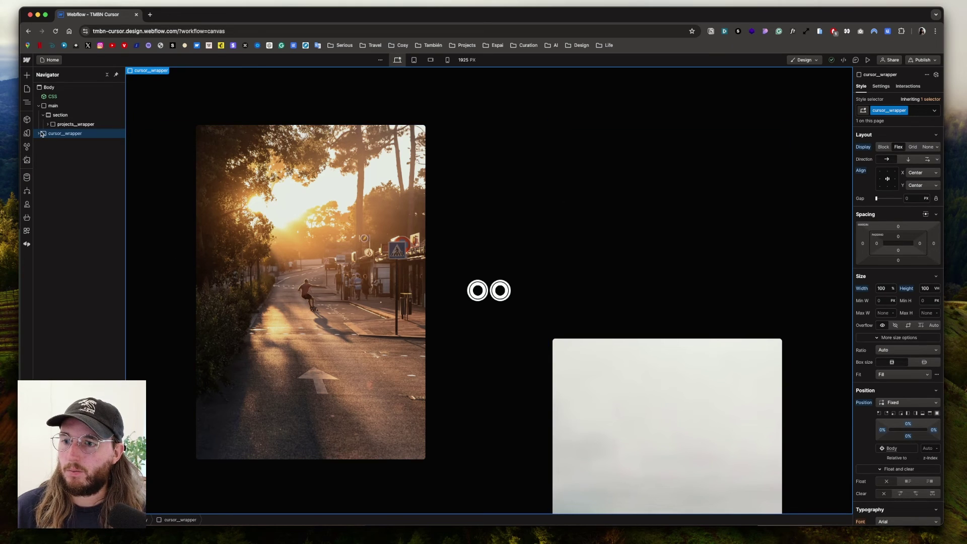
Step: Set the cursor element's position to Relative with a left offset of 5 REM and check it in site preview
click(40, 133)
click(59, 142)
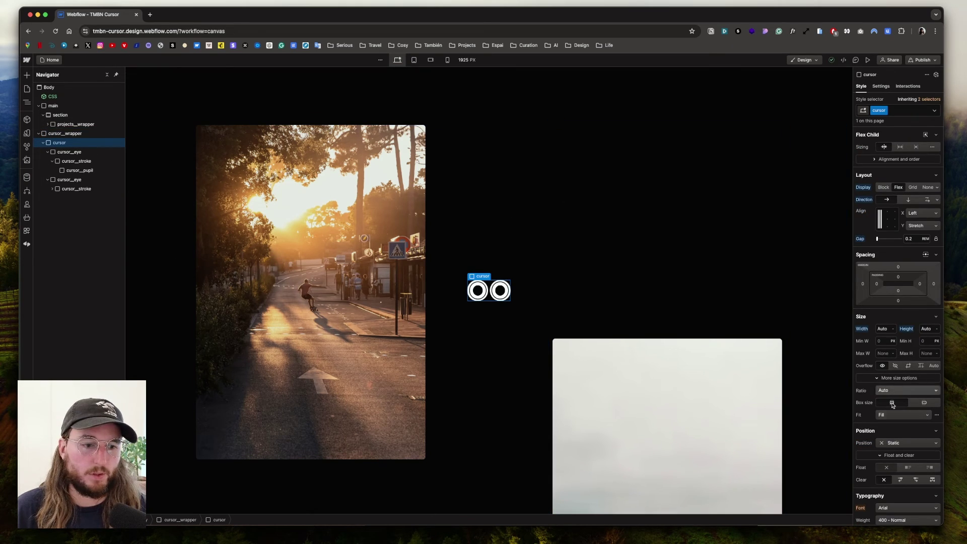
click(900, 446)
click(895, 455)
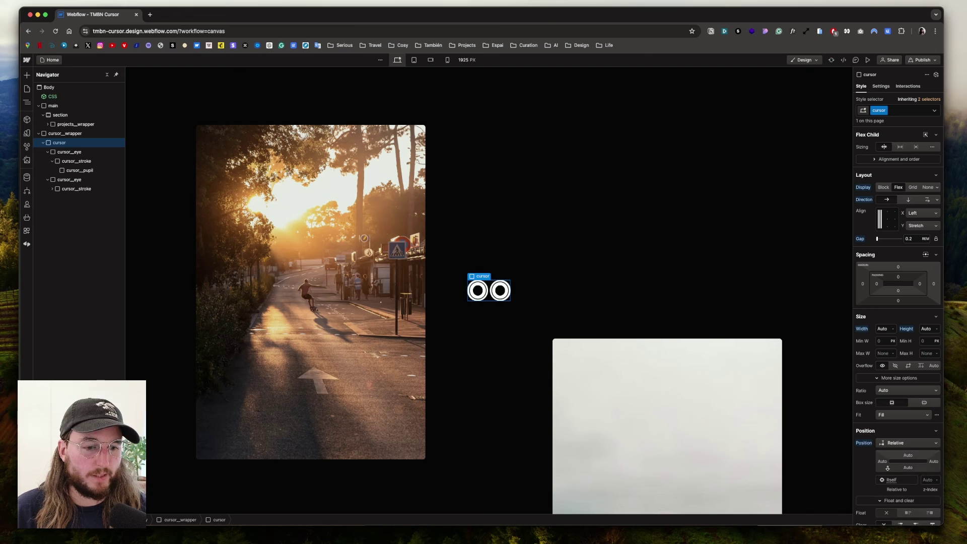
click(881, 462)
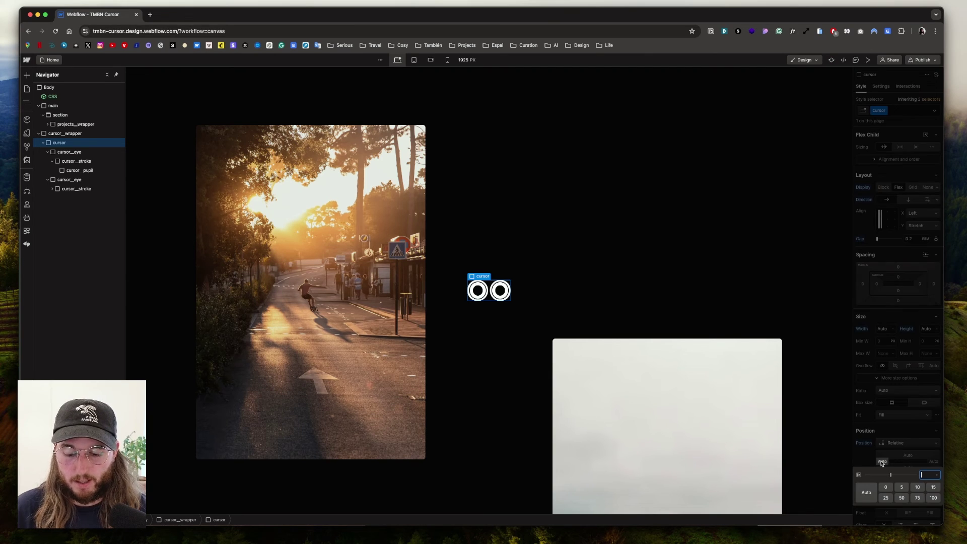
text(5re)
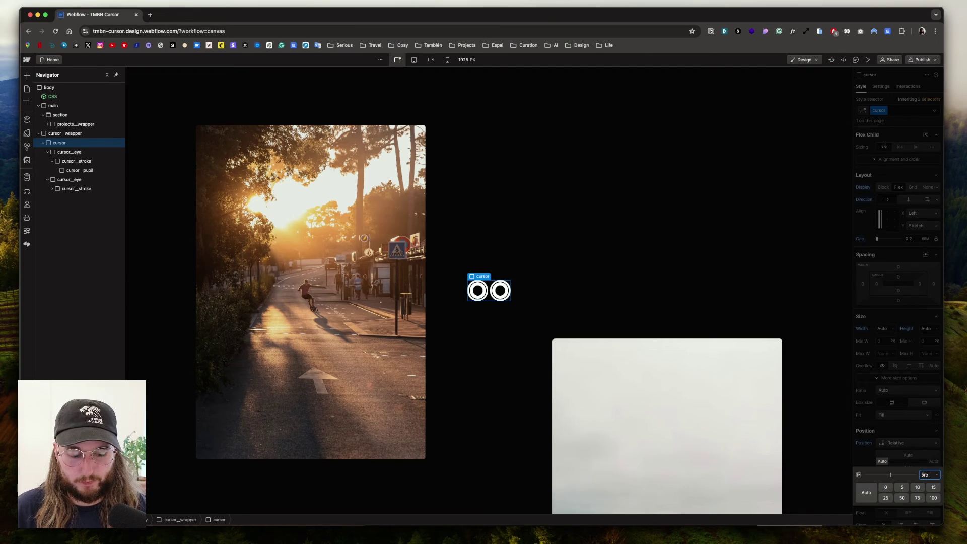
text(m)
key(Return)
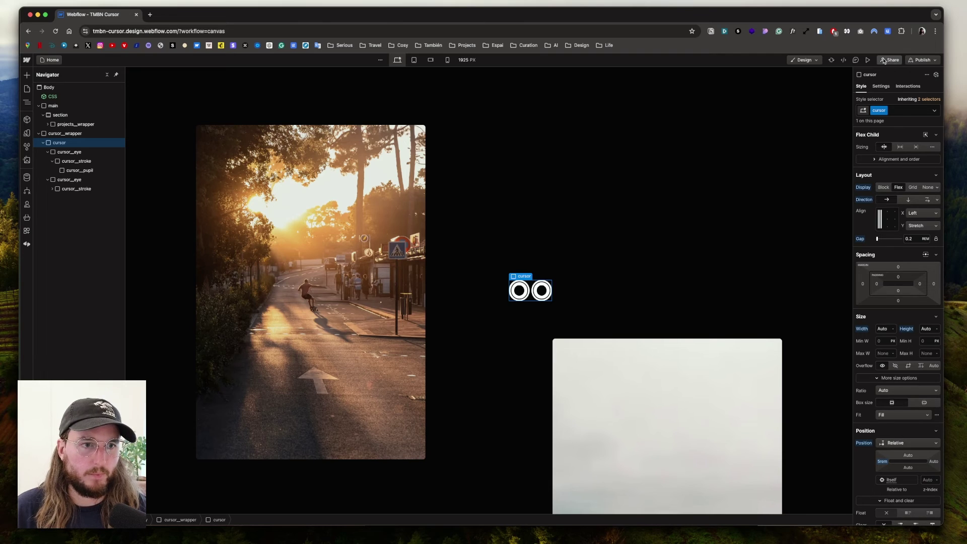
click(867, 60)
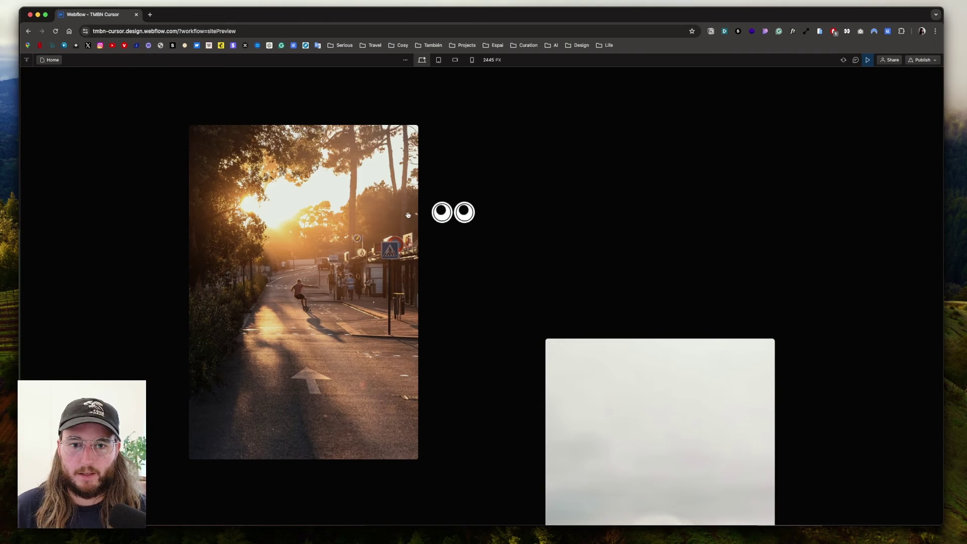
click(867, 60)
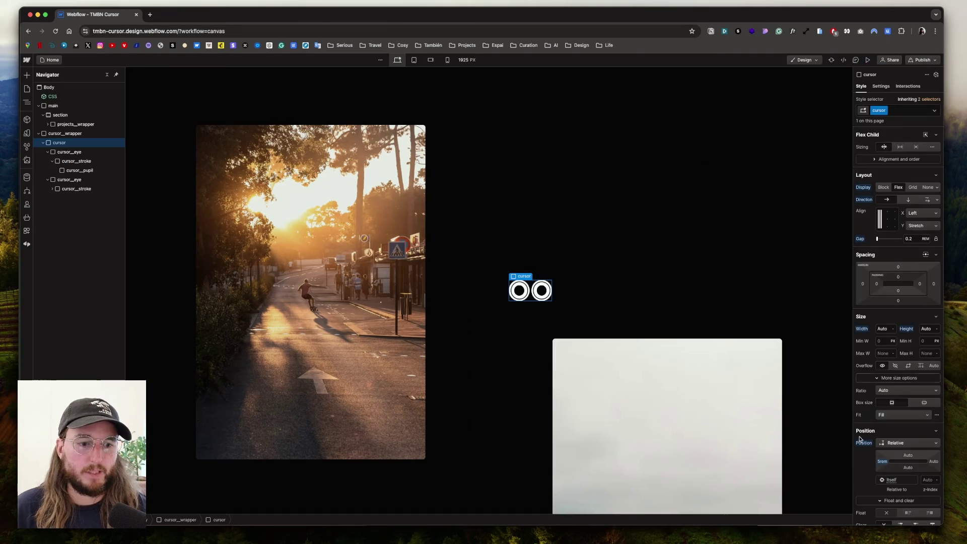
Step: Set the cursor element's left offset to 3 REM and check the eyes' distance from the mouse in site preview
click(883, 462)
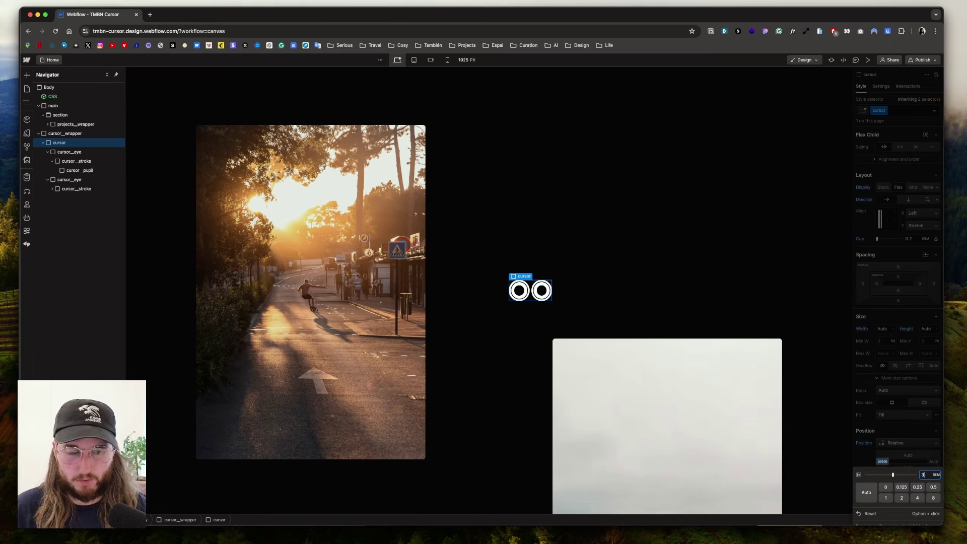
key(Return)
click(868, 60)
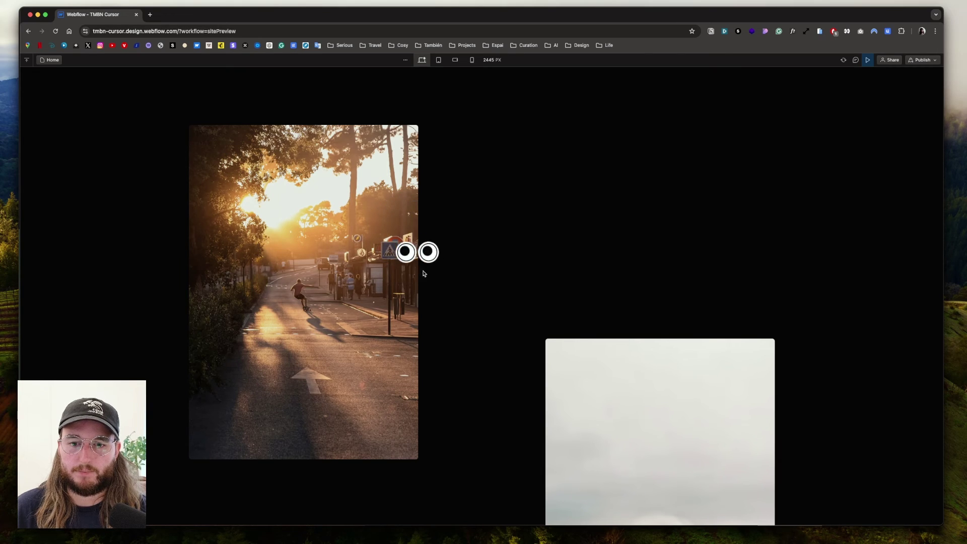
key(Escape)
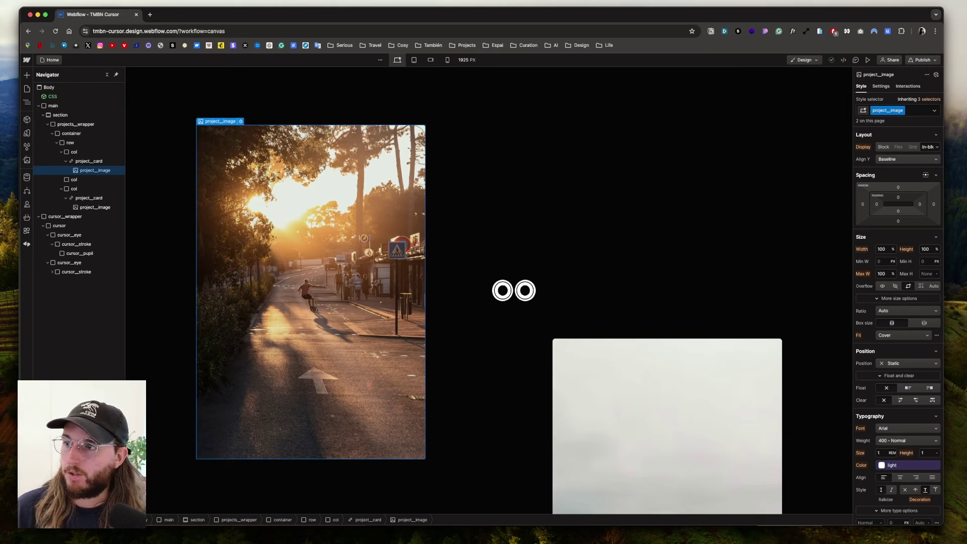
Step: Add a Mouse hover trigger to project__card, limited to Desktop and above and applied to the whole project__card class
click(86, 161)
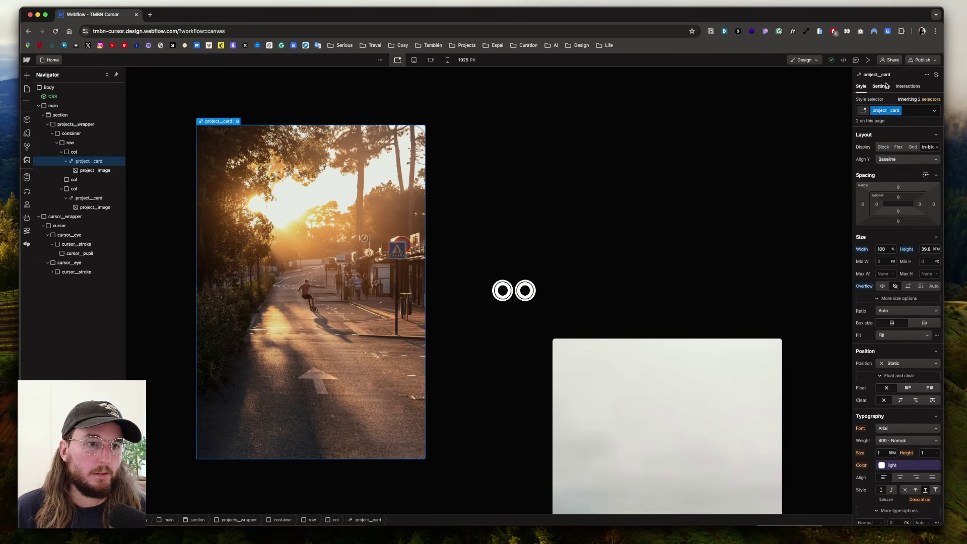
click(908, 86)
click(939, 113)
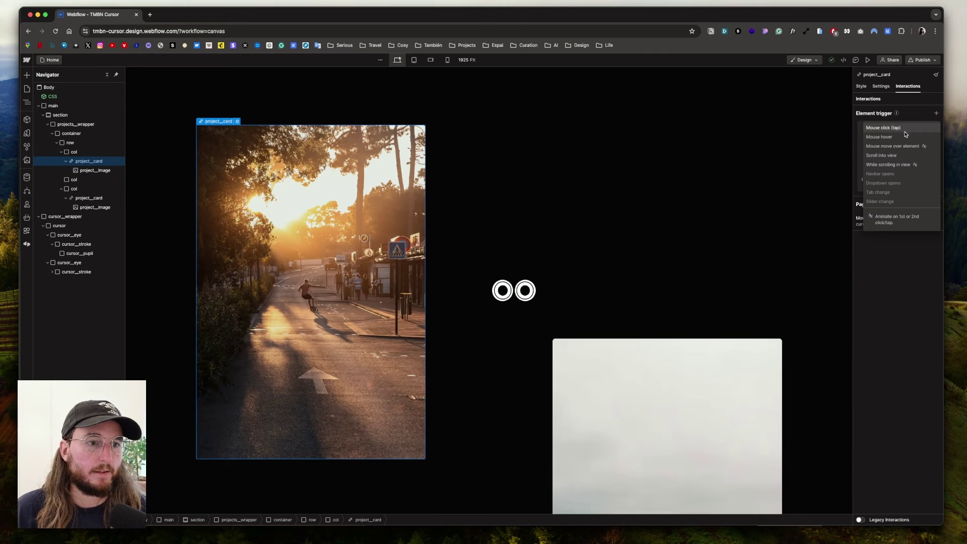
click(887, 135)
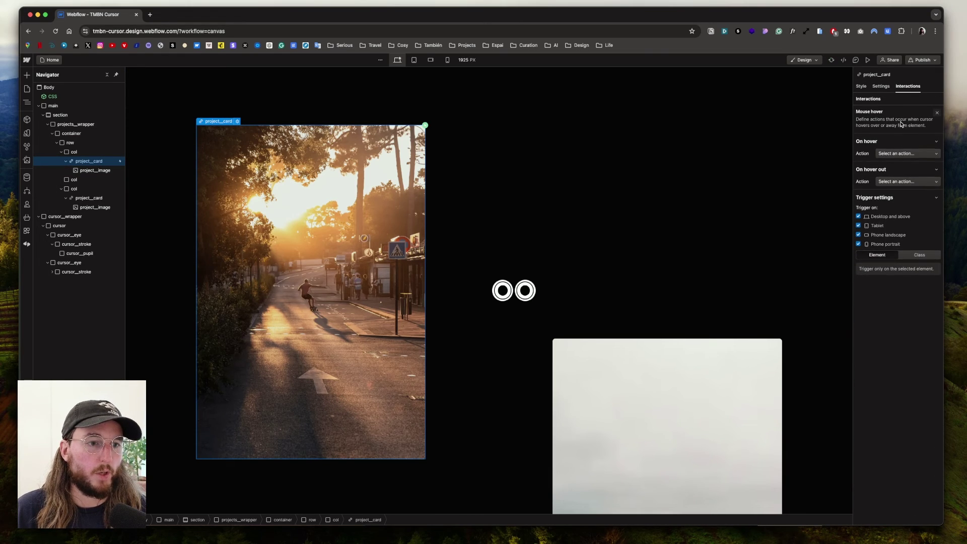
click(892, 243)
click(886, 235)
click(878, 225)
click(919, 255)
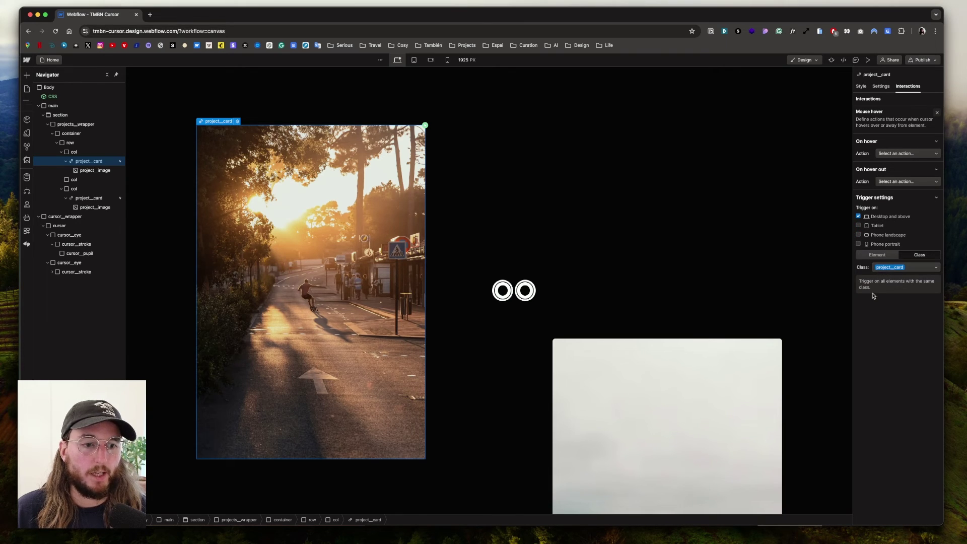
Step: Set the on-hover action to start an animation and create a timed animation named cursor__hover-in
scroll(604, 403, down, 3)
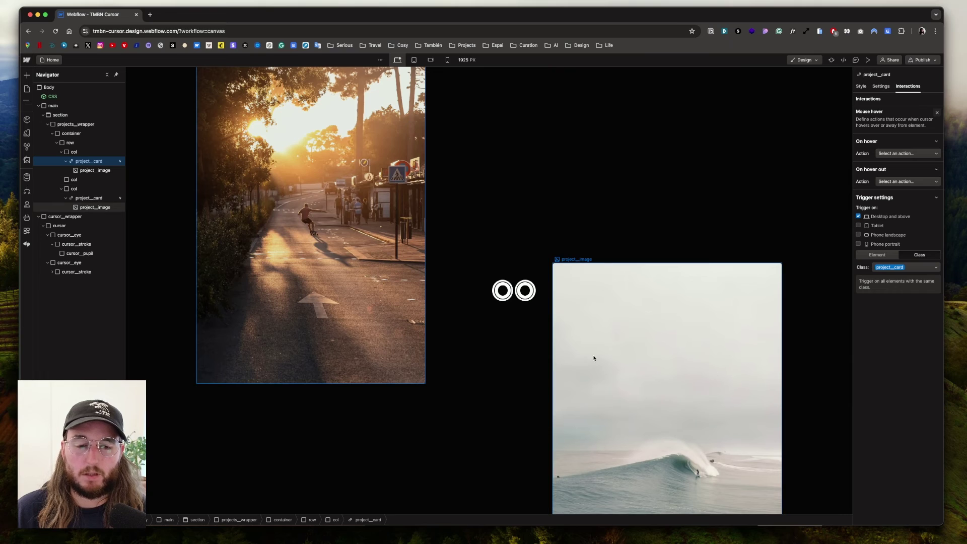
scroll(659, 298, up, 3)
click(907, 153)
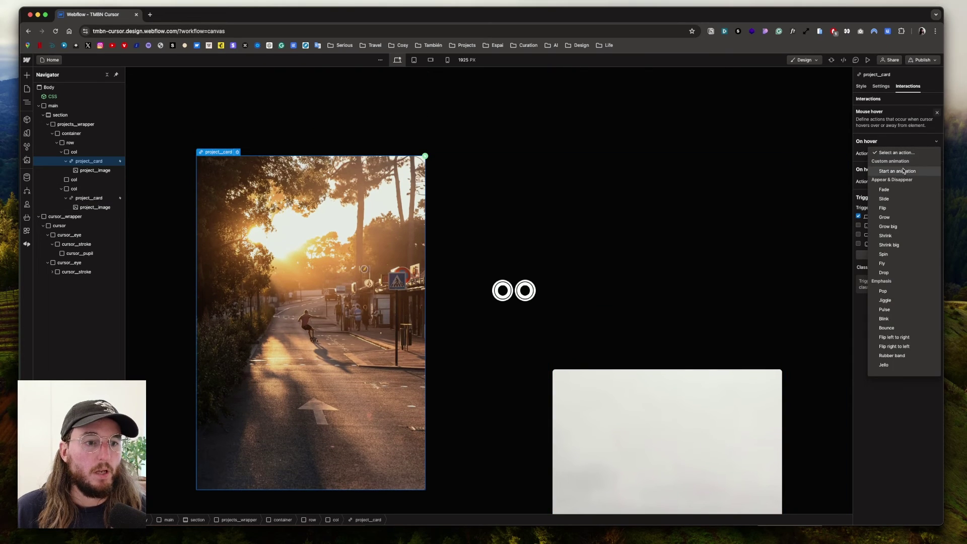
click(914, 169)
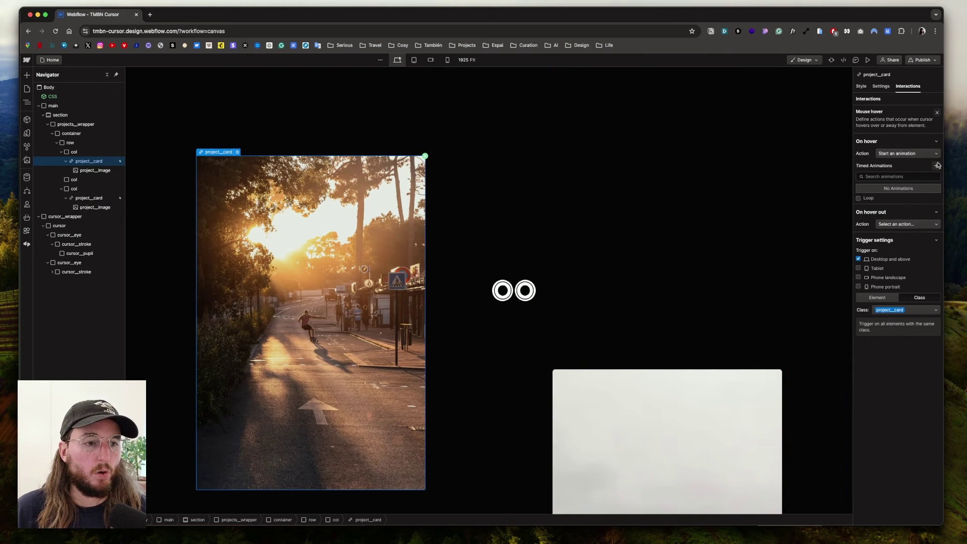
click(938, 165)
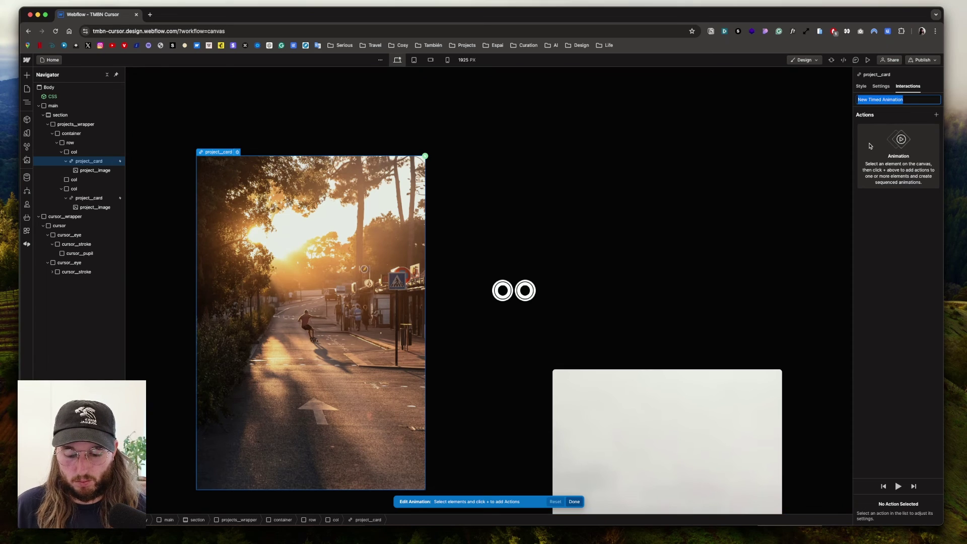
text(cursor__hover-in)
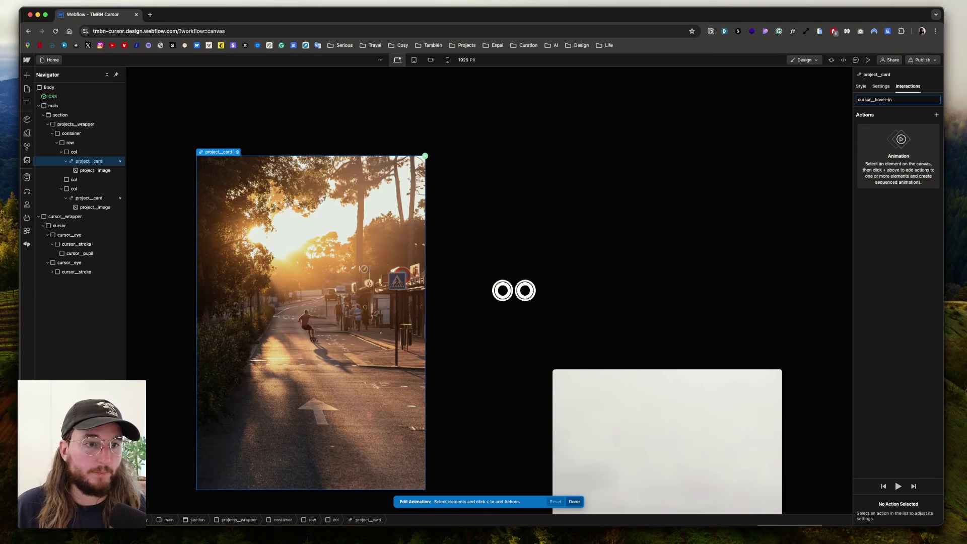
key(Return)
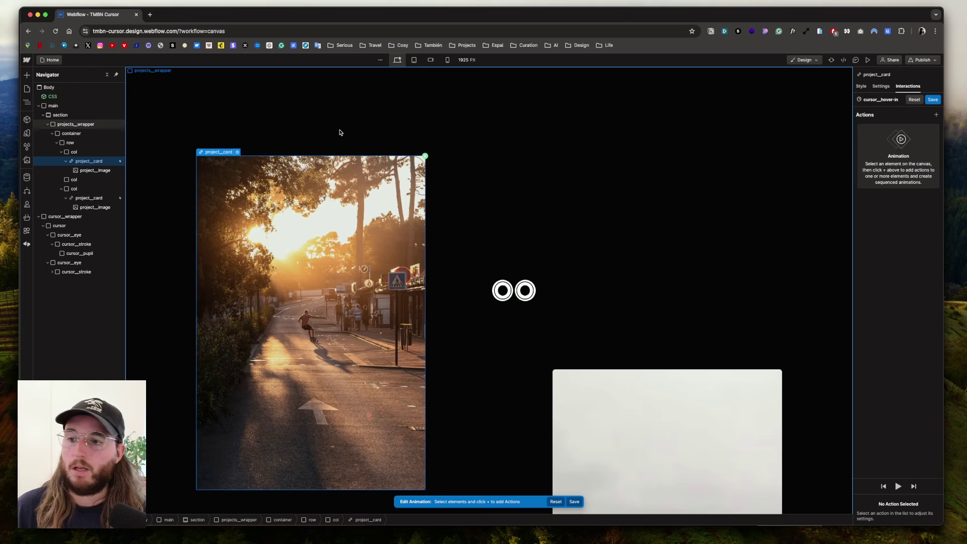
Step: Add a Rotate action for the cursor class with 0 degrees Z as initial state, and a second one rotating Z to 180 degrees
click(71, 225)
click(937, 115)
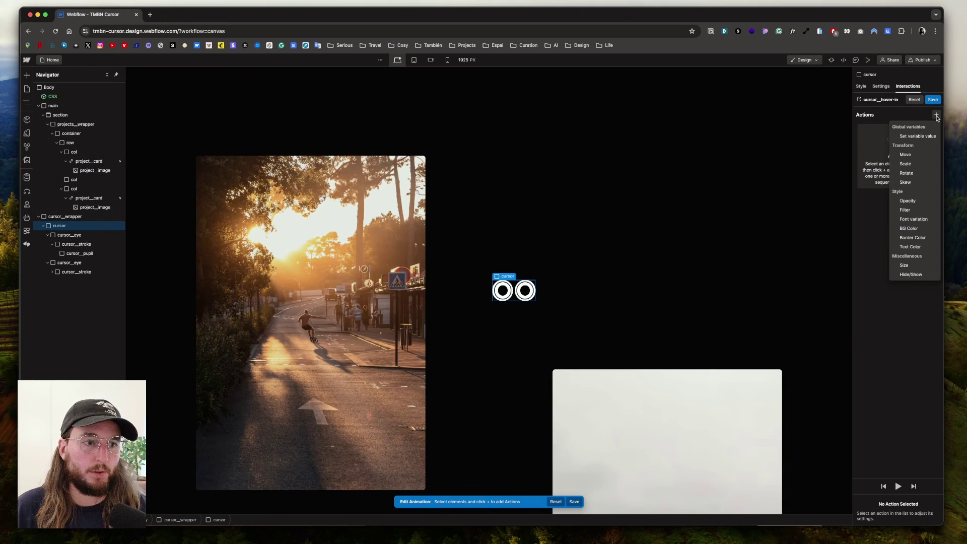
click(907, 173)
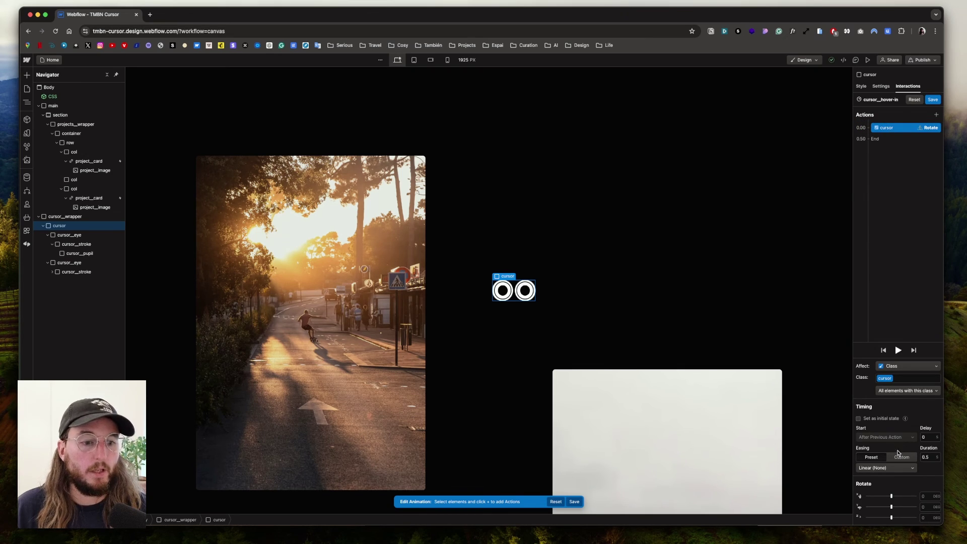
click(859, 418)
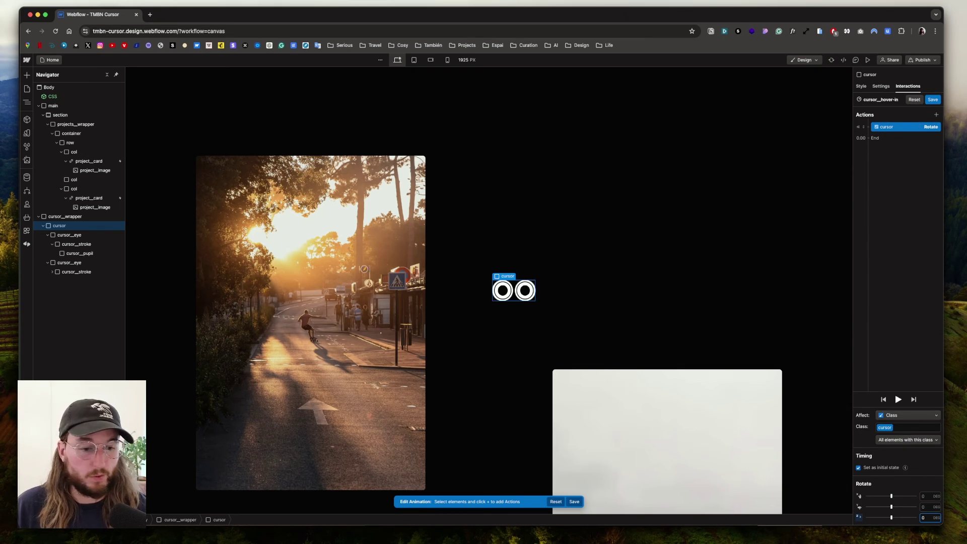
drag(908, 133, 909, 142)
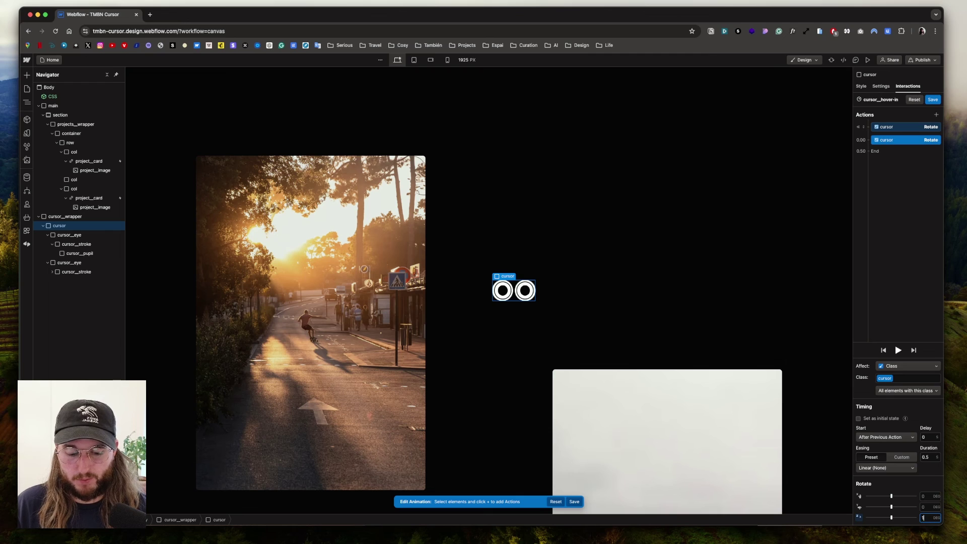
key(Return)
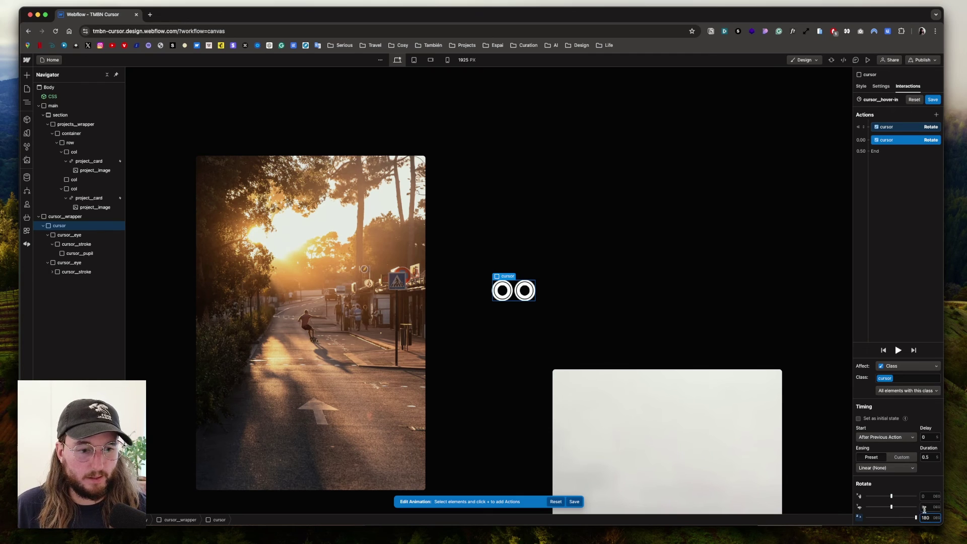
Step: Give the 180-degree cursor rotation a 0.6 duration and In Out Quart easing, preview it, and save the cursor__hover-in animation
click(900, 351)
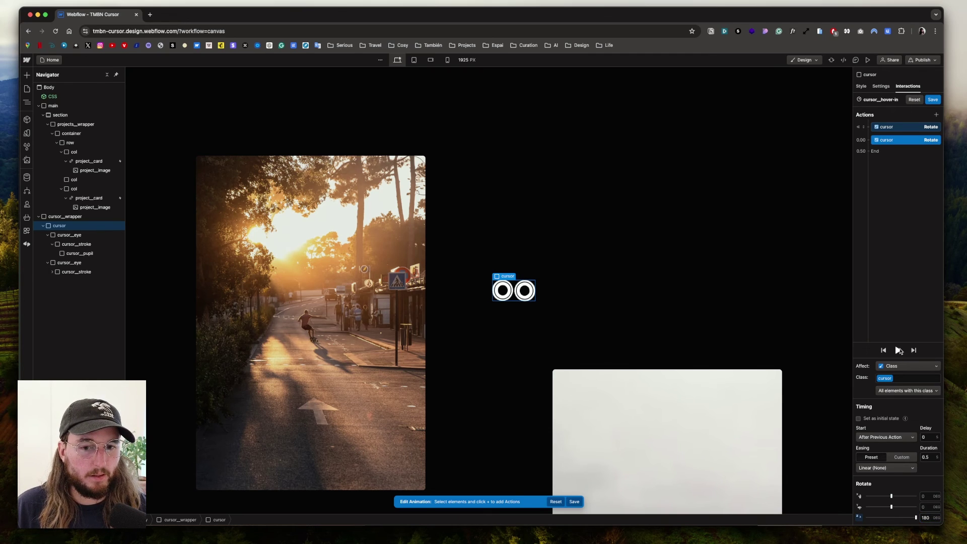
click(928, 457)
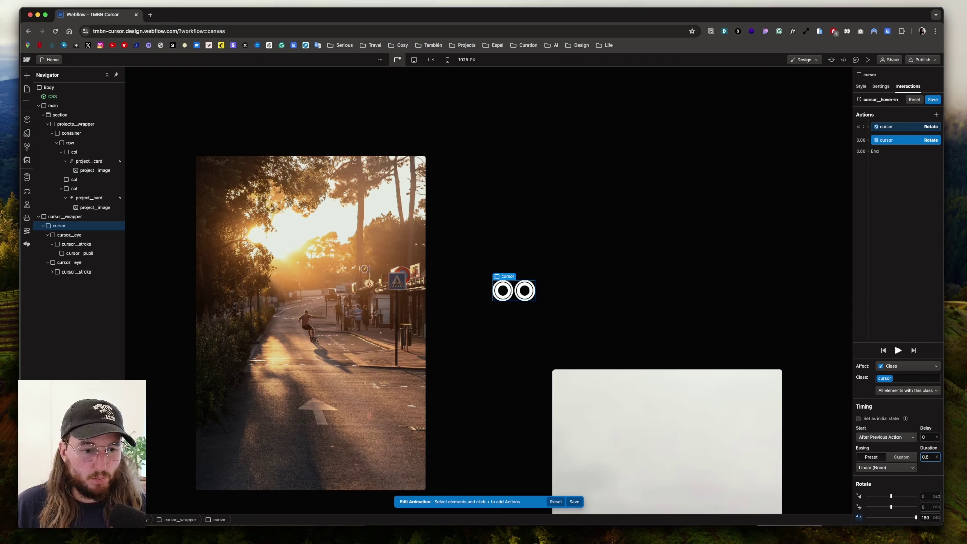
click(886, 468)
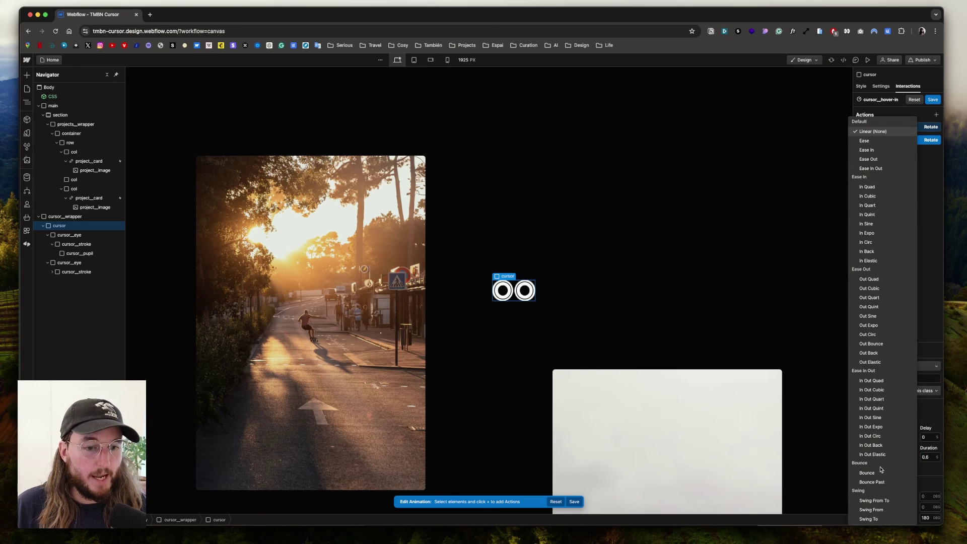
click(880, 400)
click(899, 351)
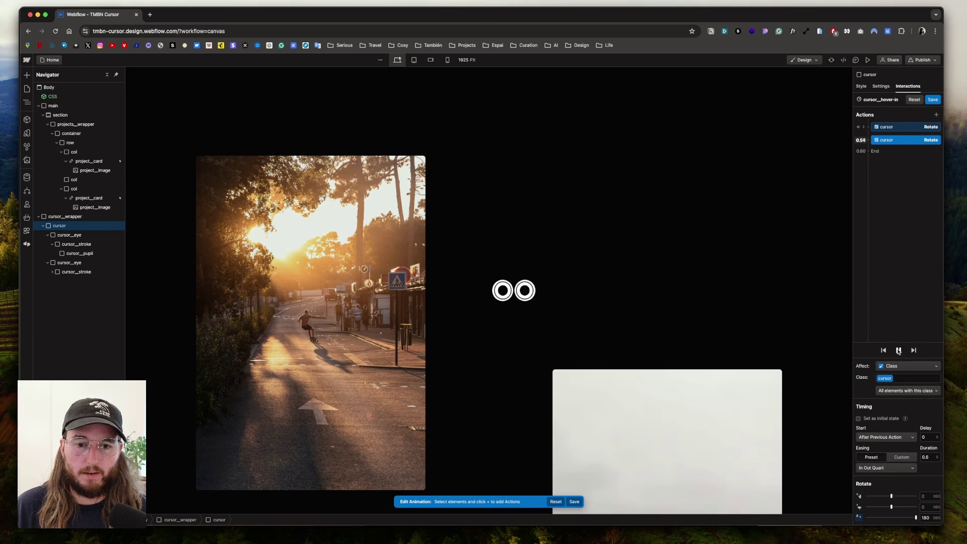
click(933, 99)
Step: Set project__card's hover-out action to start an animation and duplicate cursor__hover-in there
click(902, 238)
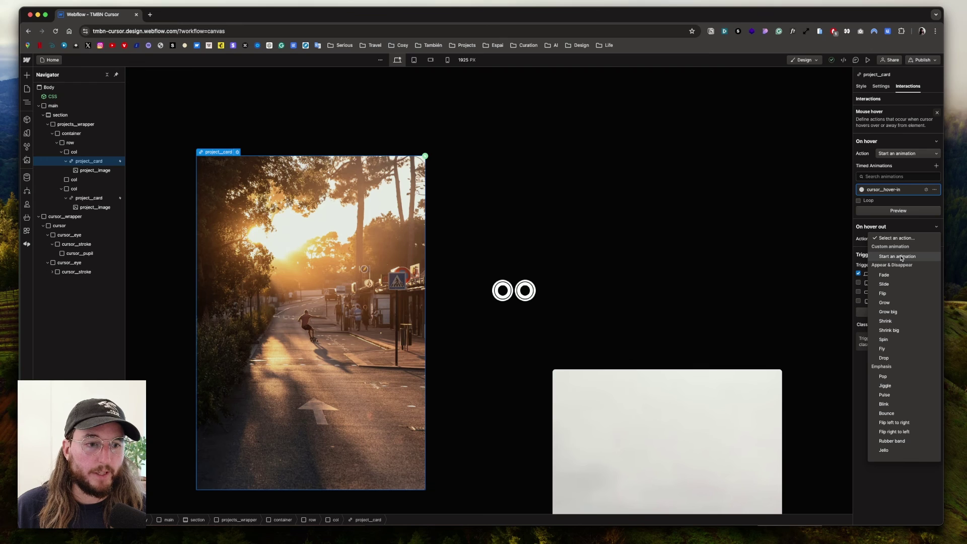
click(902, 257)
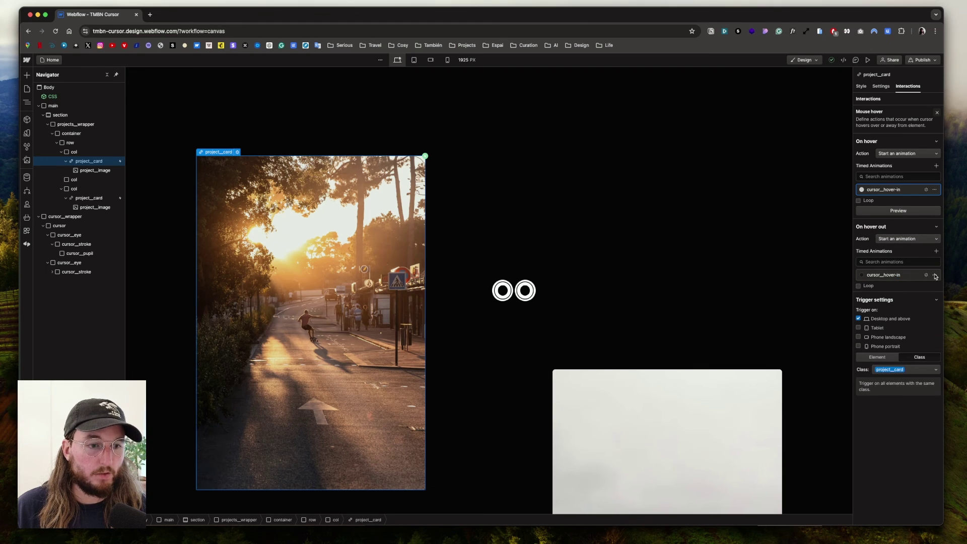
click(935, 276)
click(915, 306)
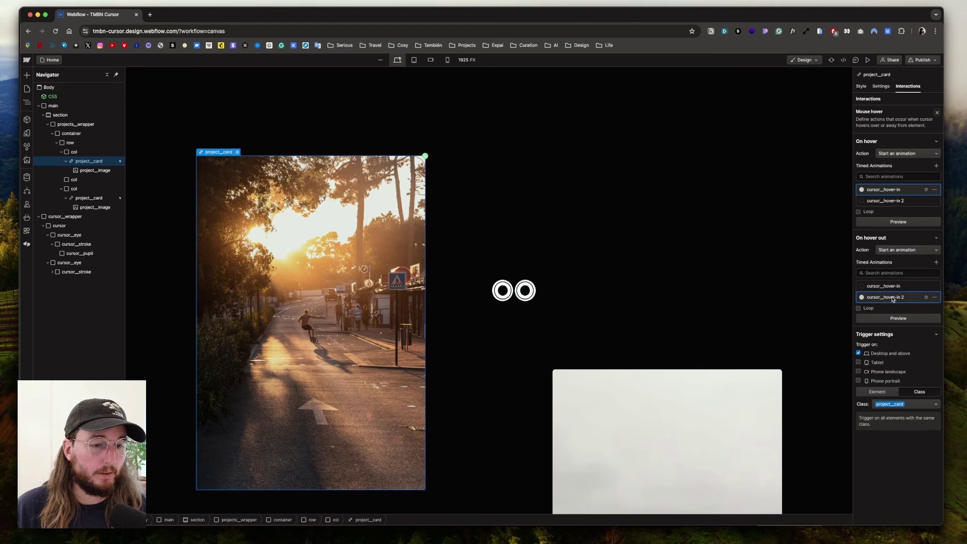
Step: Open the duplicated animation in the hover-out list for editing and rename it cursor__hover-out
click(892, 297)
click(895, 99)
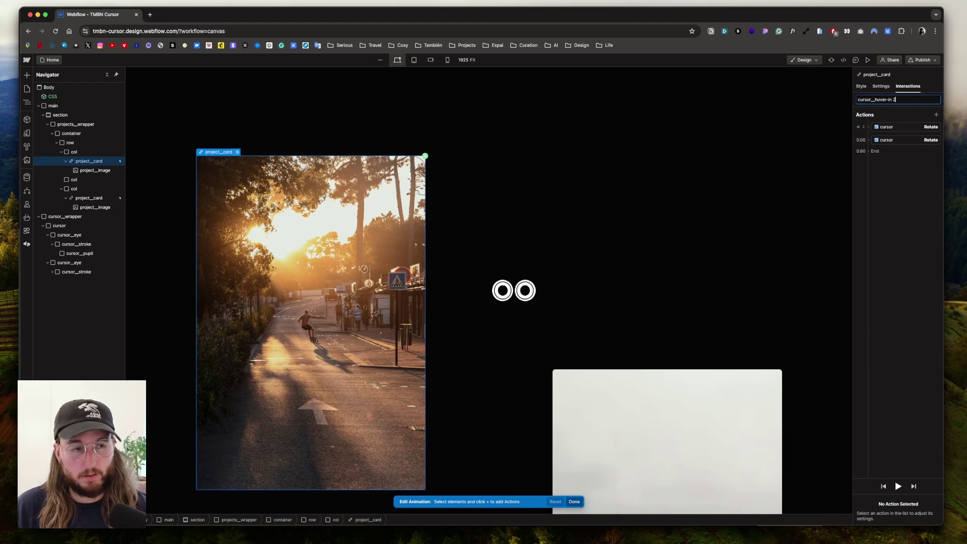
text(out)
key(Return)
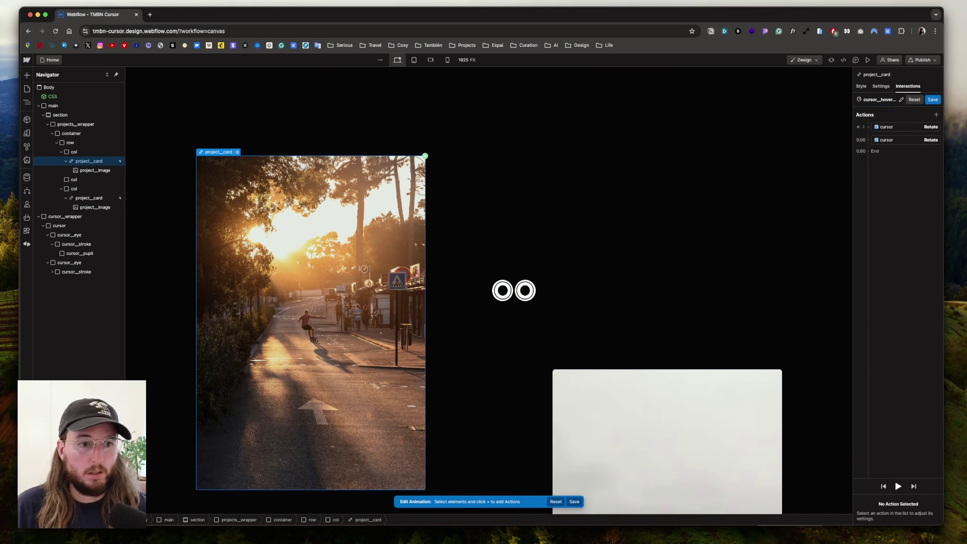
Step: Remove the 180-degree Rotate action from cursor__hover-out and turn off the initial state on the 0-degree one
drag(892, 140, 886, 135)
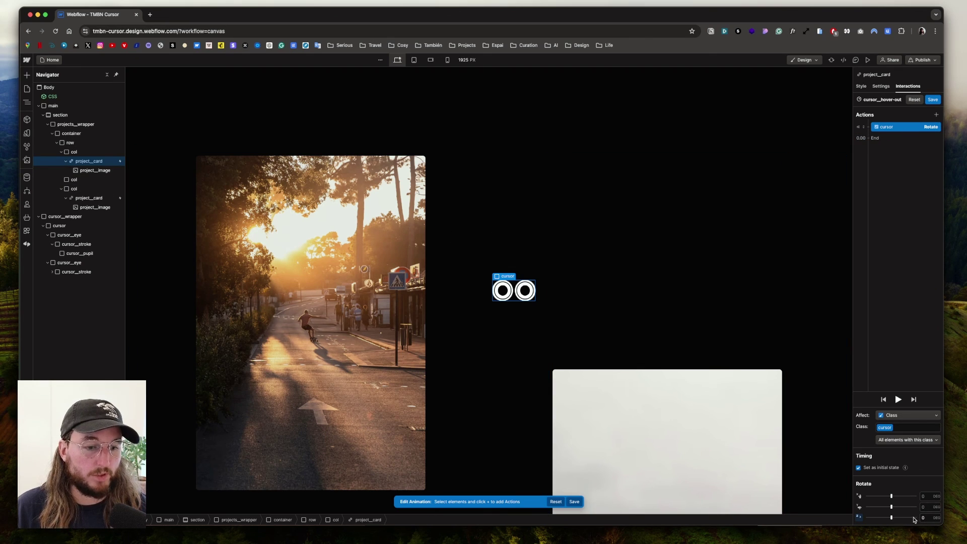
click(891, 469)
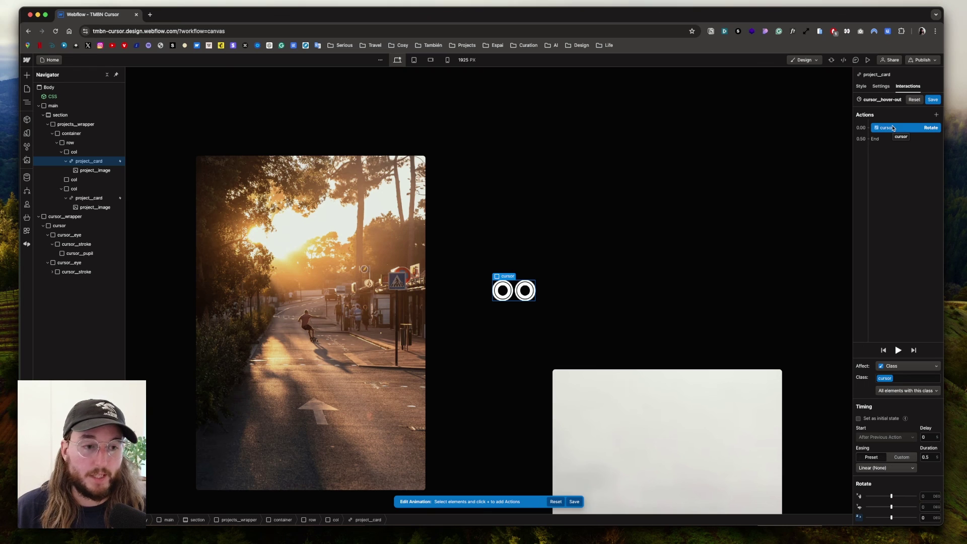
click(876, 419)
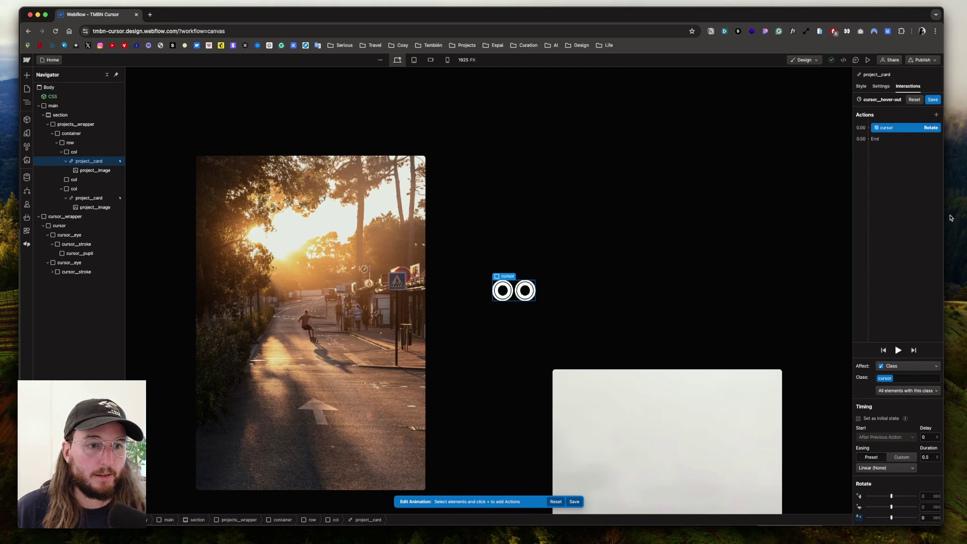
Step: Set the hover-out rotation's duration to 0.6 and its easing to In Out Quart, and save the animation
click(927, 458)
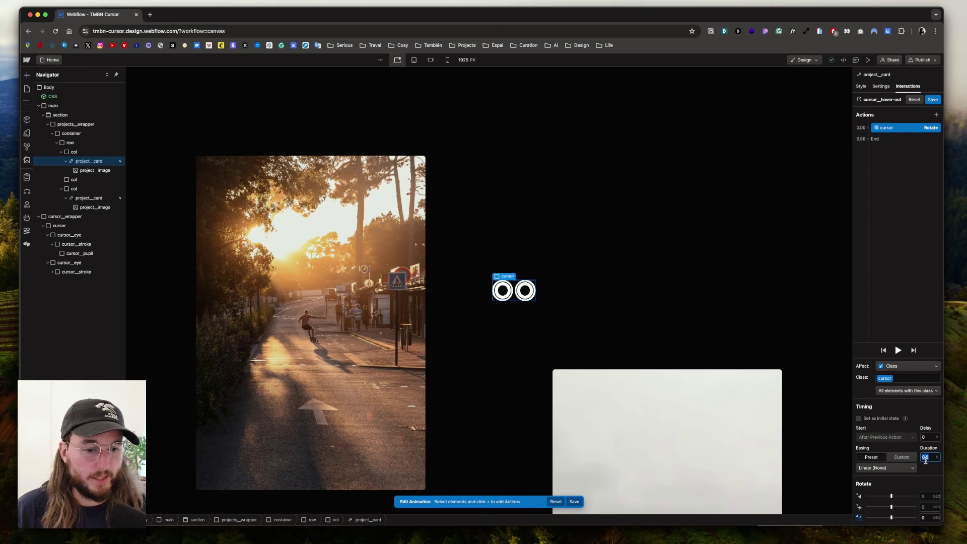
click(882, 468)
click(872, 399)
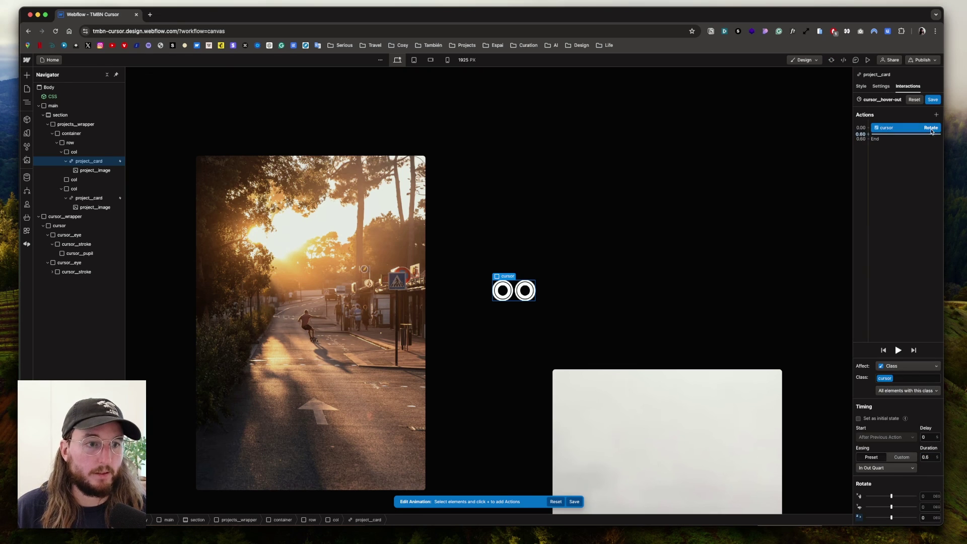
click(933, 100)
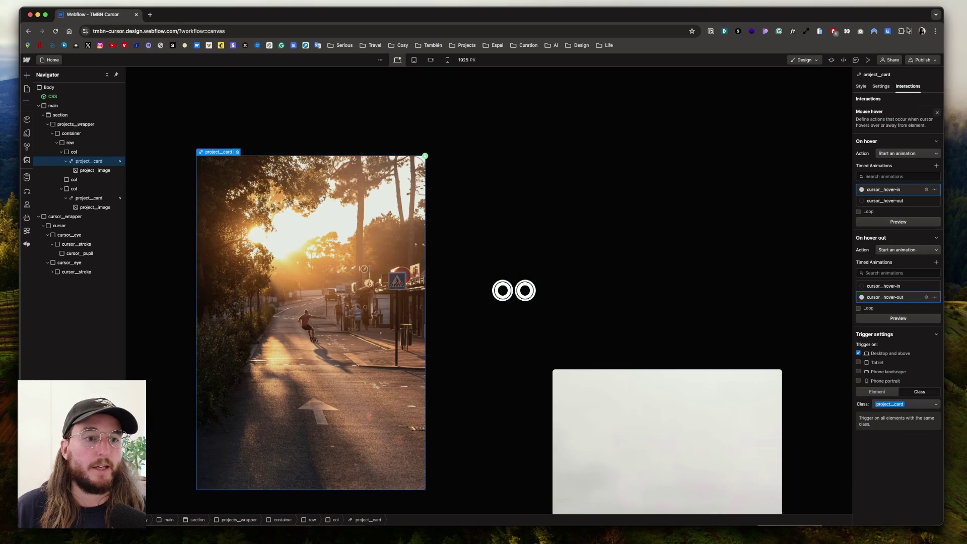
Step: Preview the site and check the eyes' rotation when entering and leaving the project cards and while scrolling
click(868, 60)
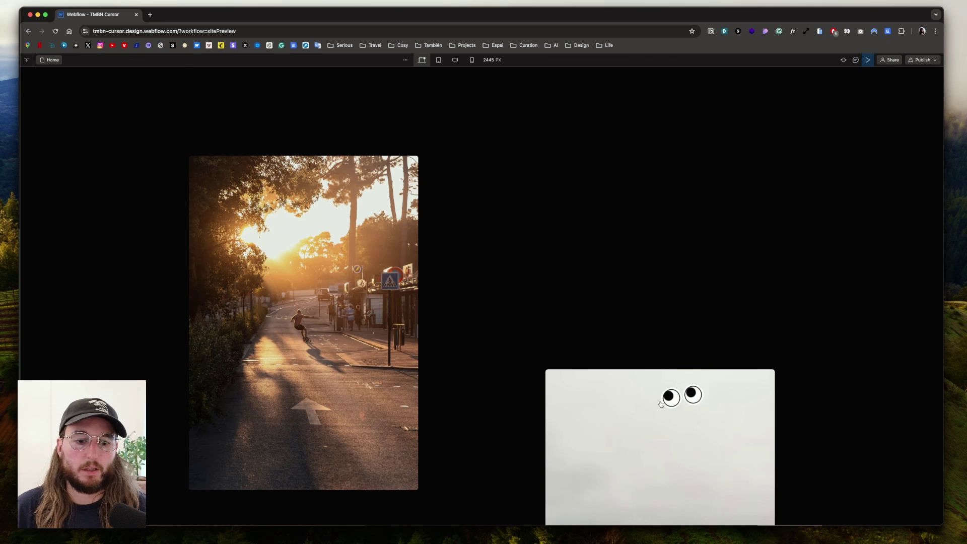
scroll(661, 403, down, 5)
scroll(398, 337, up, 3)
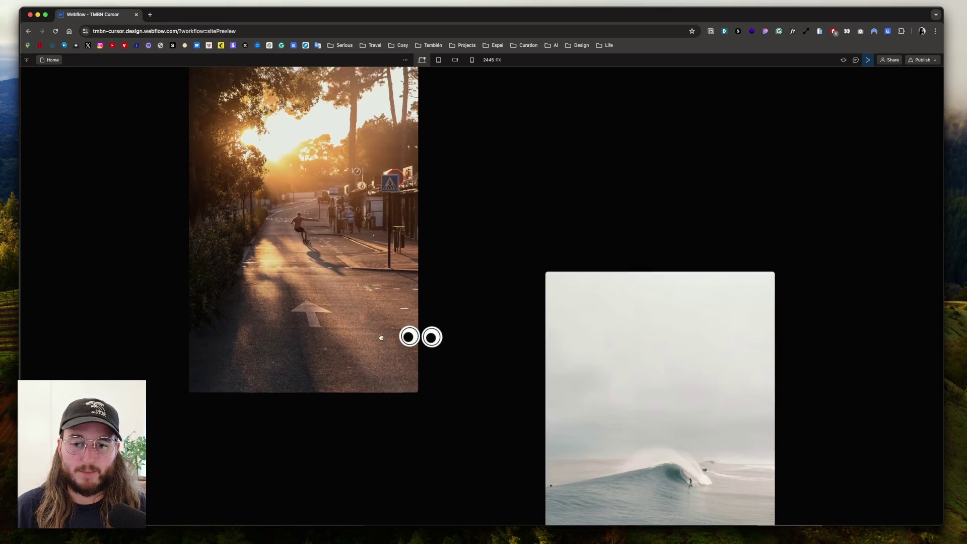
scroll(388, 328, up, 2)
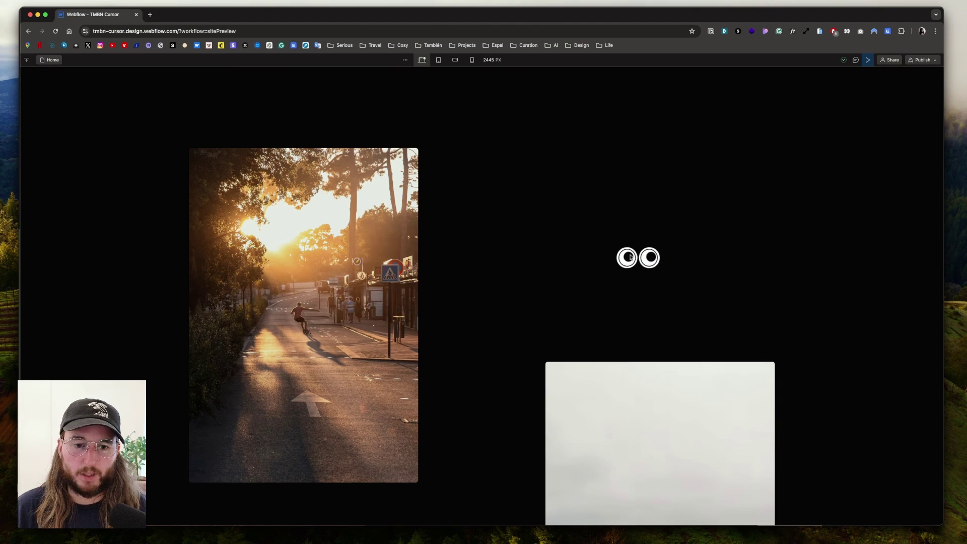
scroll(373, 252, down, 3)
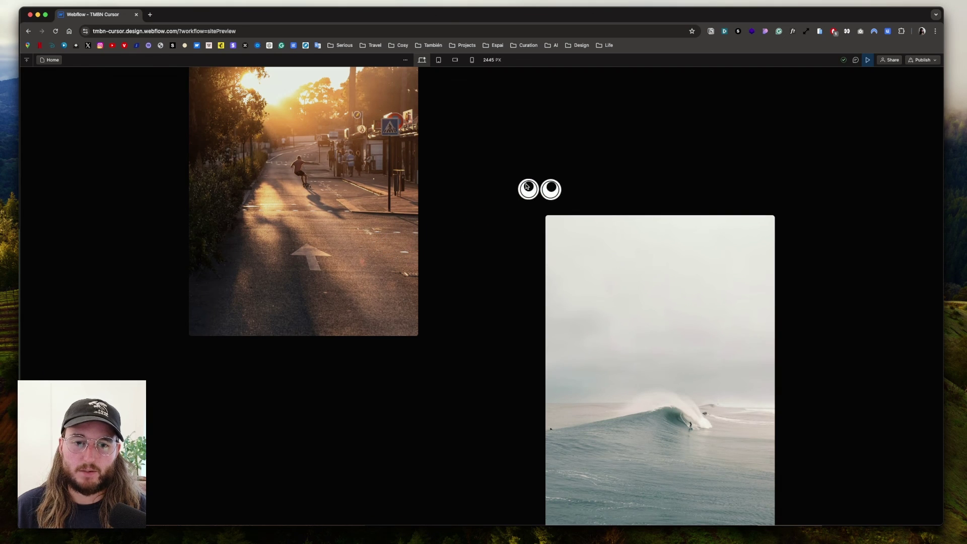
scroll(527, 187, up, 3)
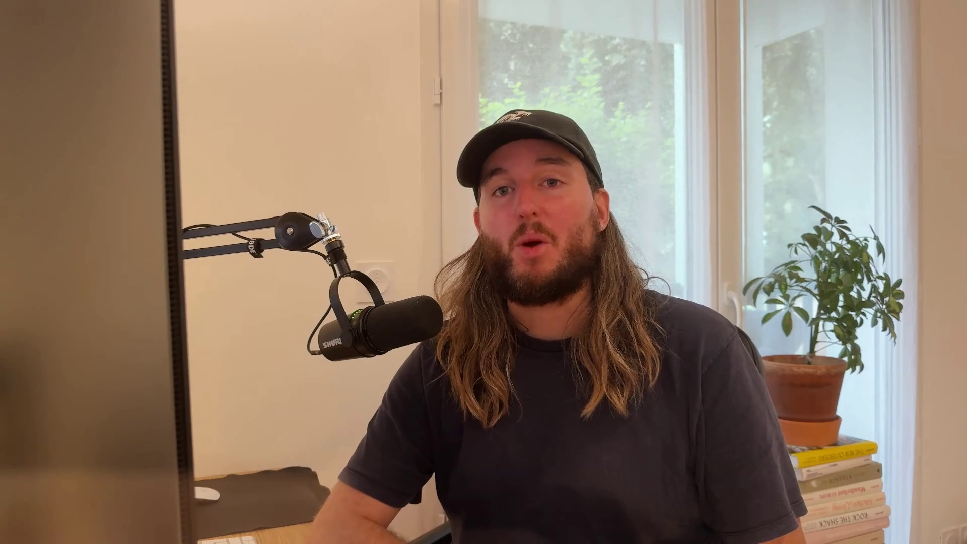